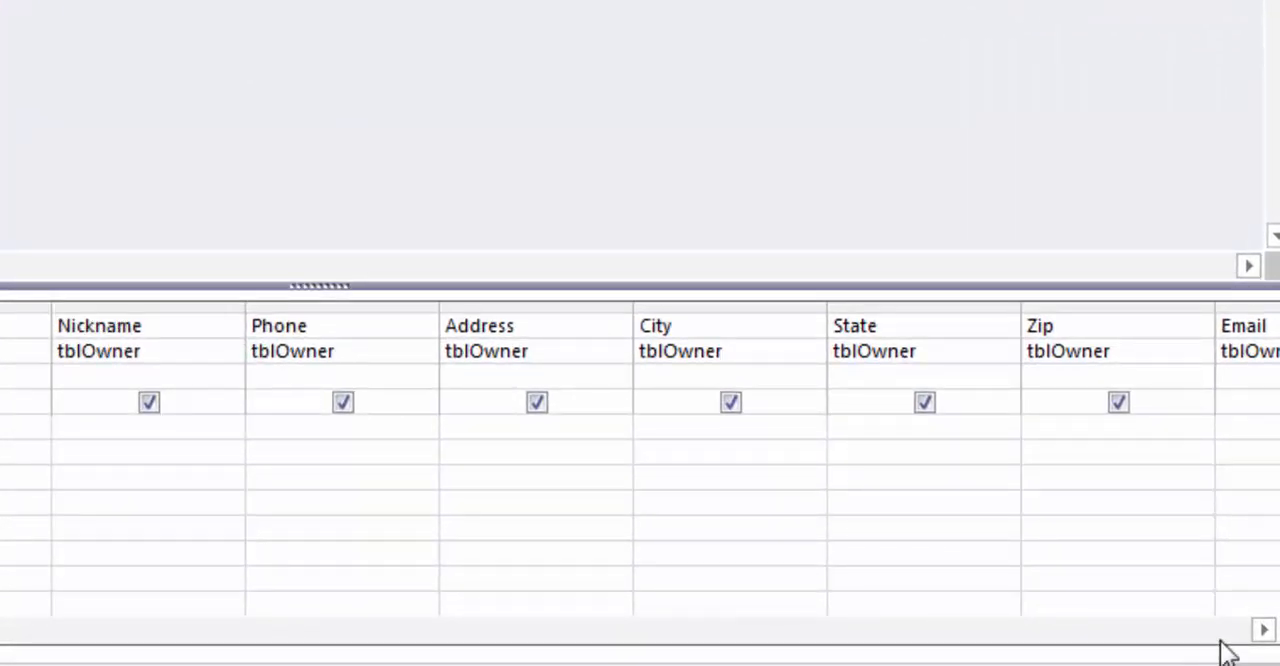
Step: Set the Zip field's criterion to Like "824*" and run the query
{"action": "left_click", "coordinate": [1263, 630]}
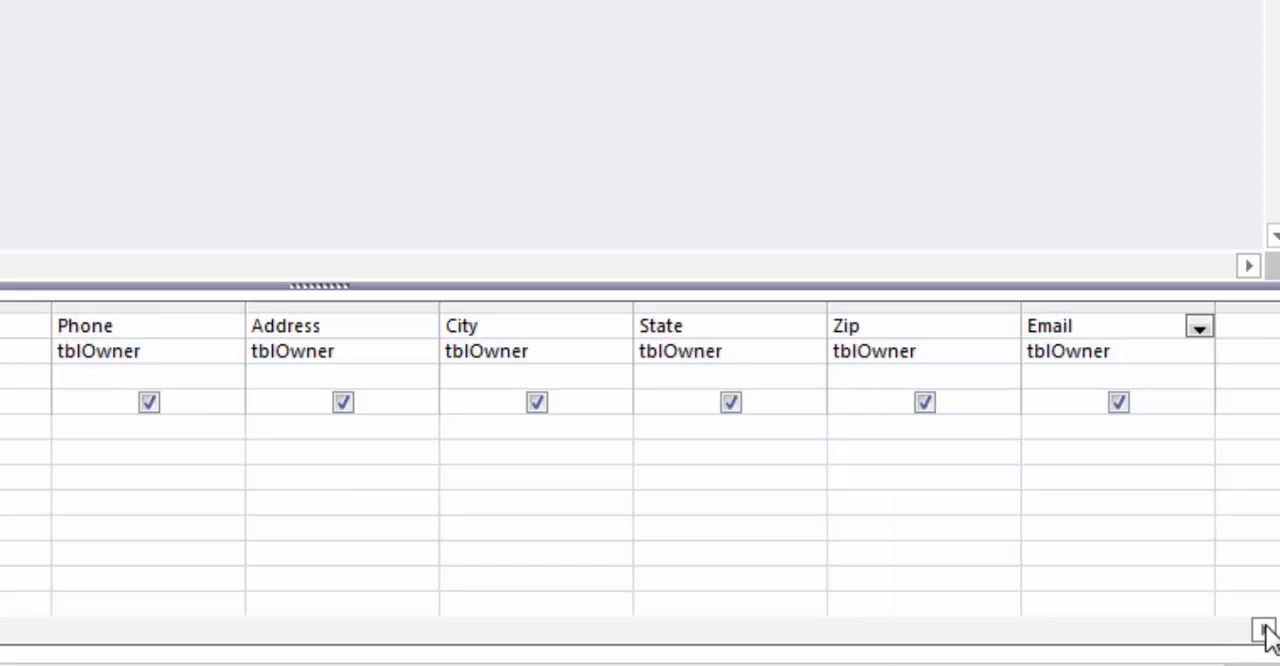
{"action": "left_click", "coordinate": [851, 426]}
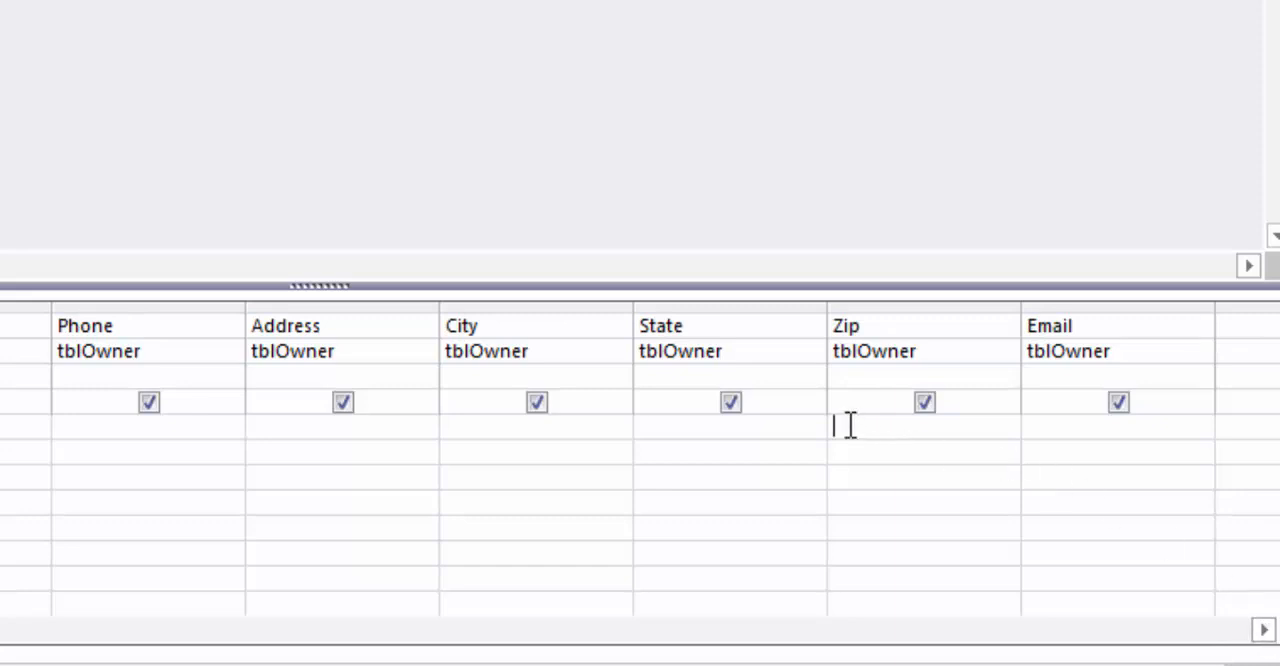
{"action": "right_click", "coordinate": [850, 427]}
{"action": "left_click", "coordinate": [1100, 492]}
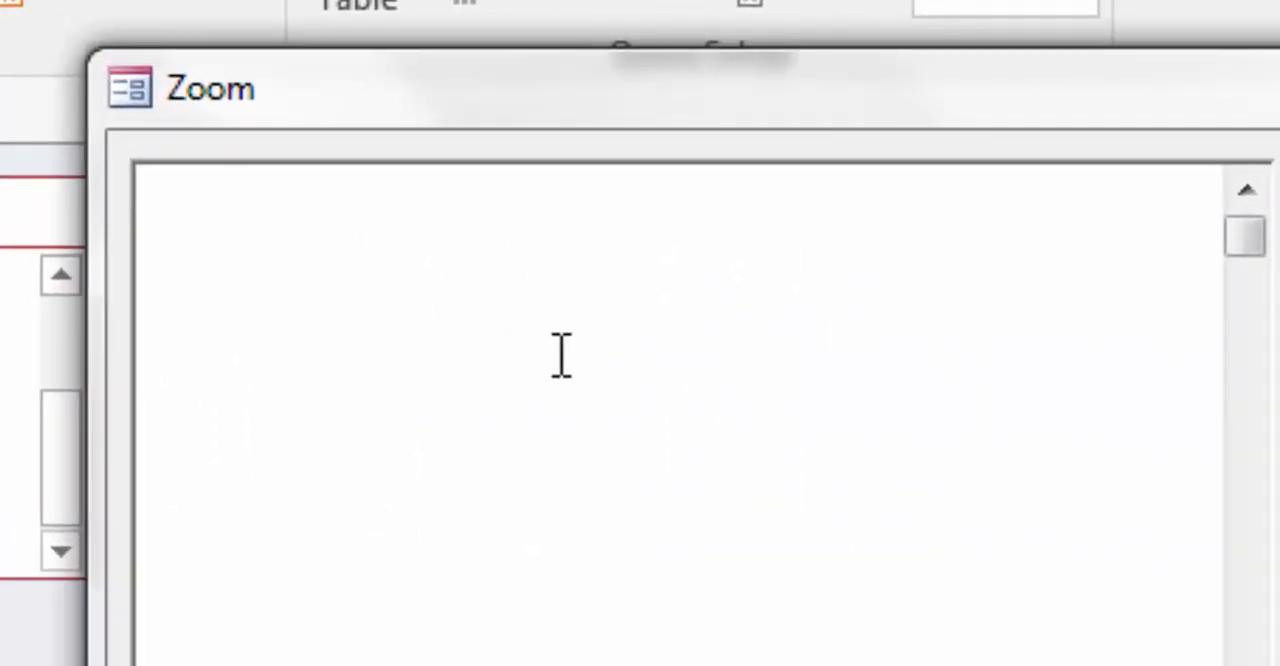
{"action": "type", "text": "Like"}
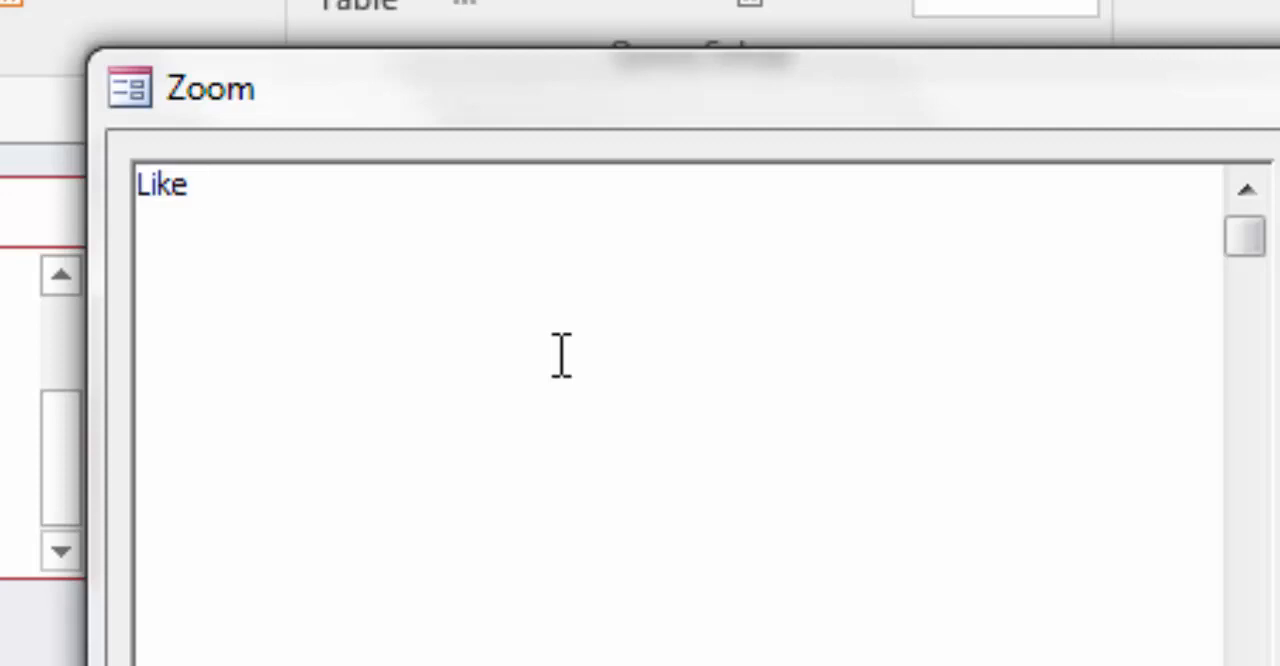
{"action": "type", "text": "\"824"}
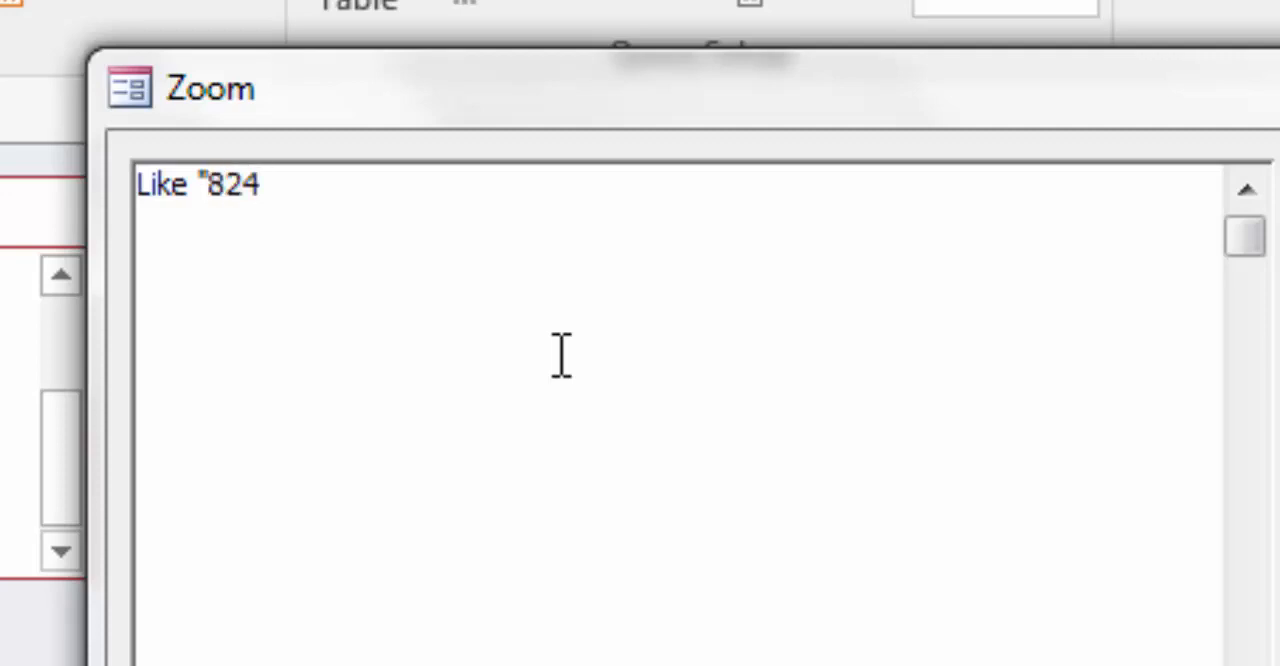
{"action": "type", "text": "*\""}
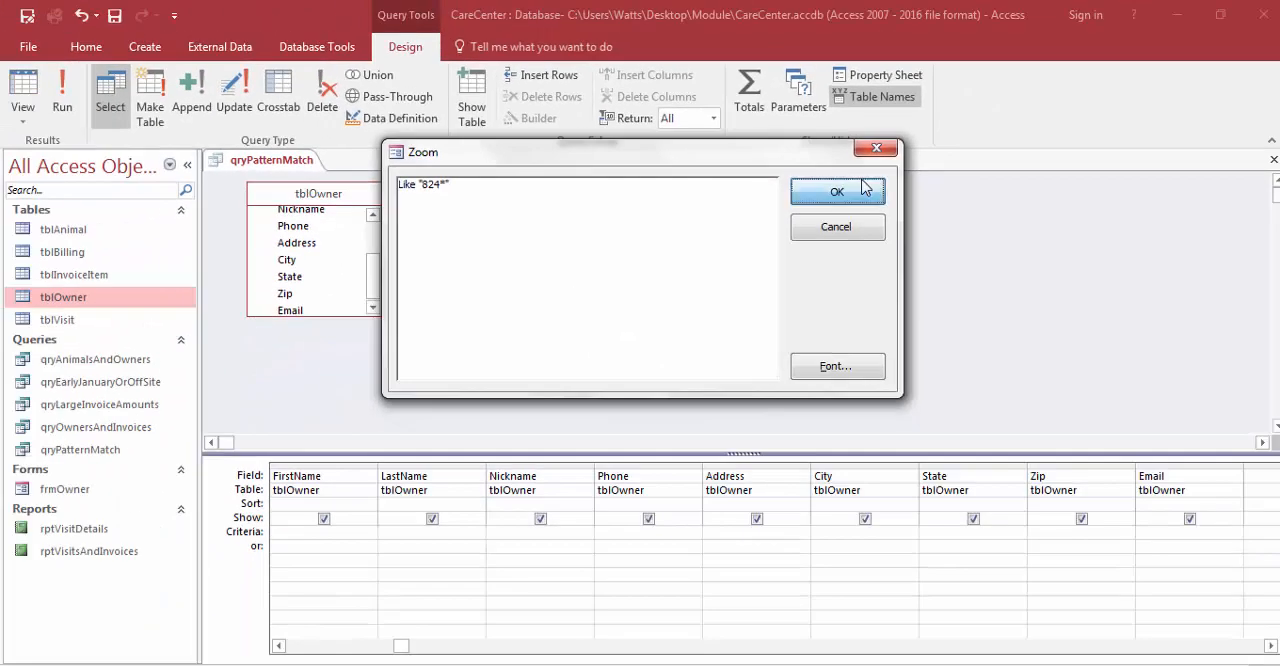
{"action": "left_click", "coordinate": [937, 193]}
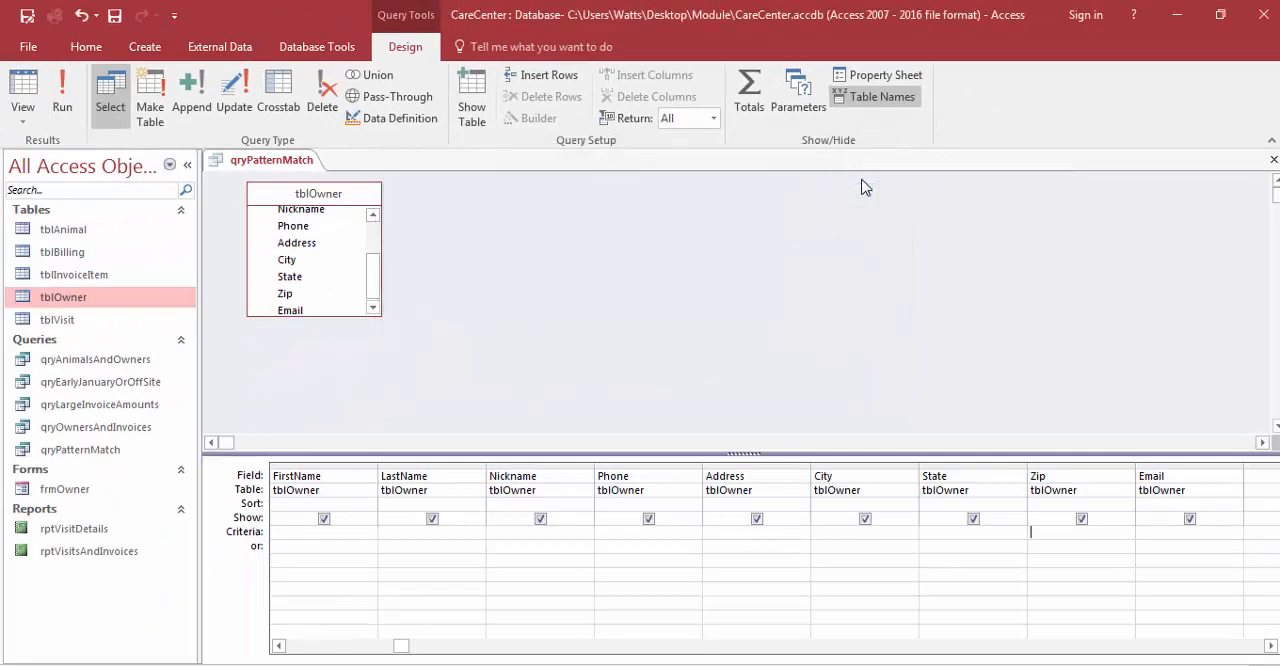
{"action": "left_click", "coordinate": [69, 102]}
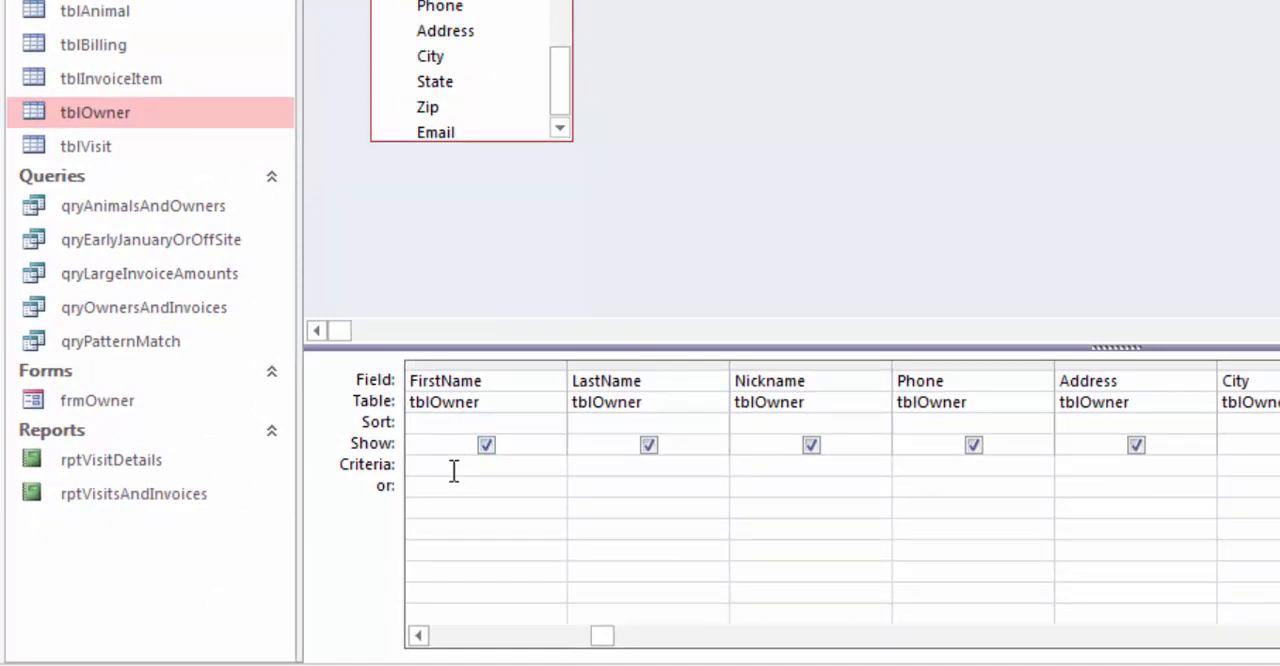
Step: Set the FirstName field's criterion to Like "t*" and run the query
{"action": "left_click", "coordinate": [453, 468]}
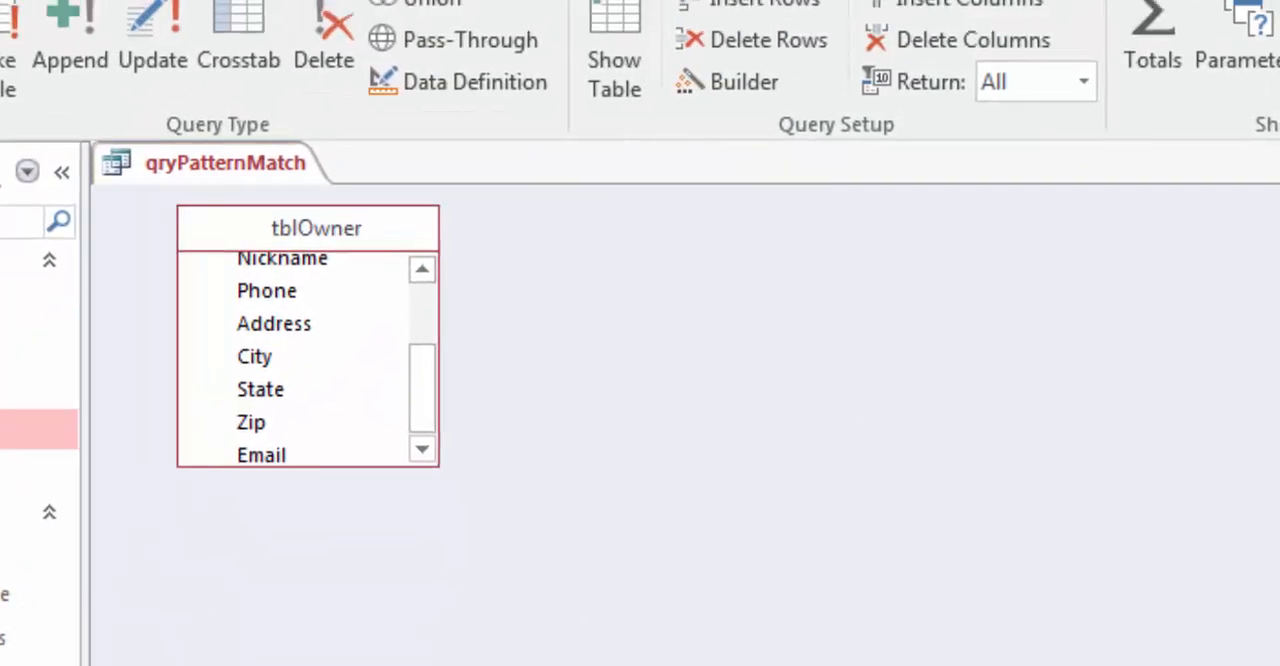
{"action": "right_click", "coordinate": [432, 195]}
{"action": "left_click", "coordinate": [345, 664]}
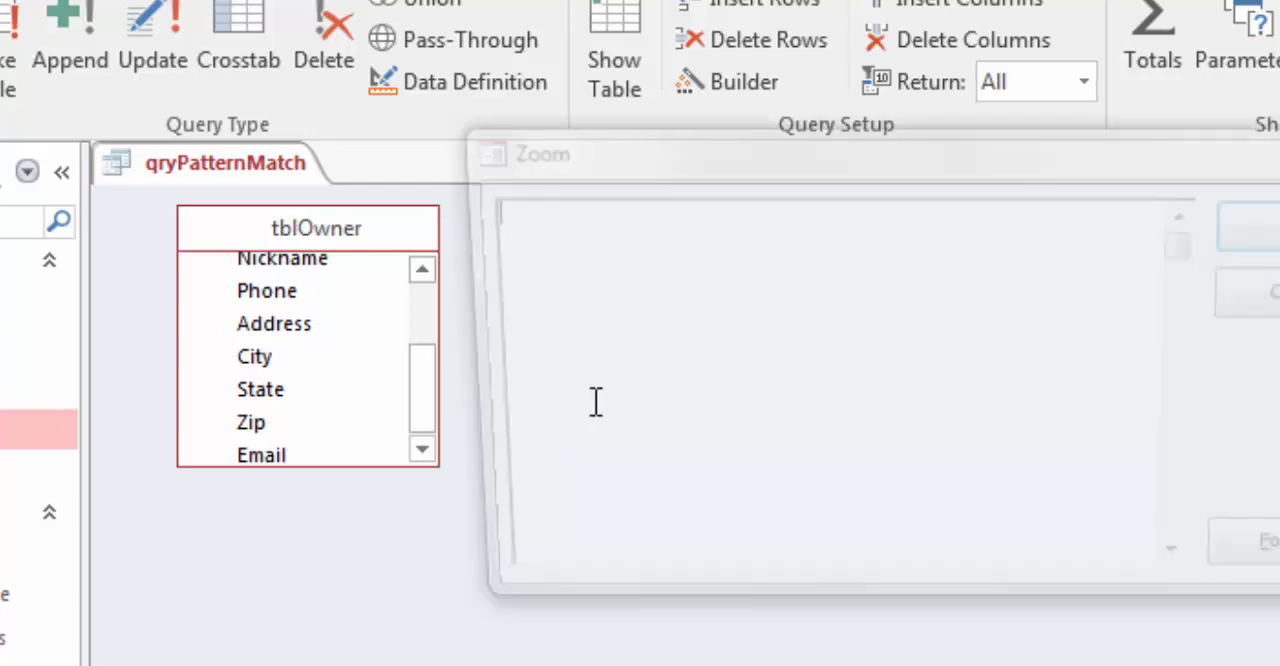
{"action": "type", "text": "Like "}
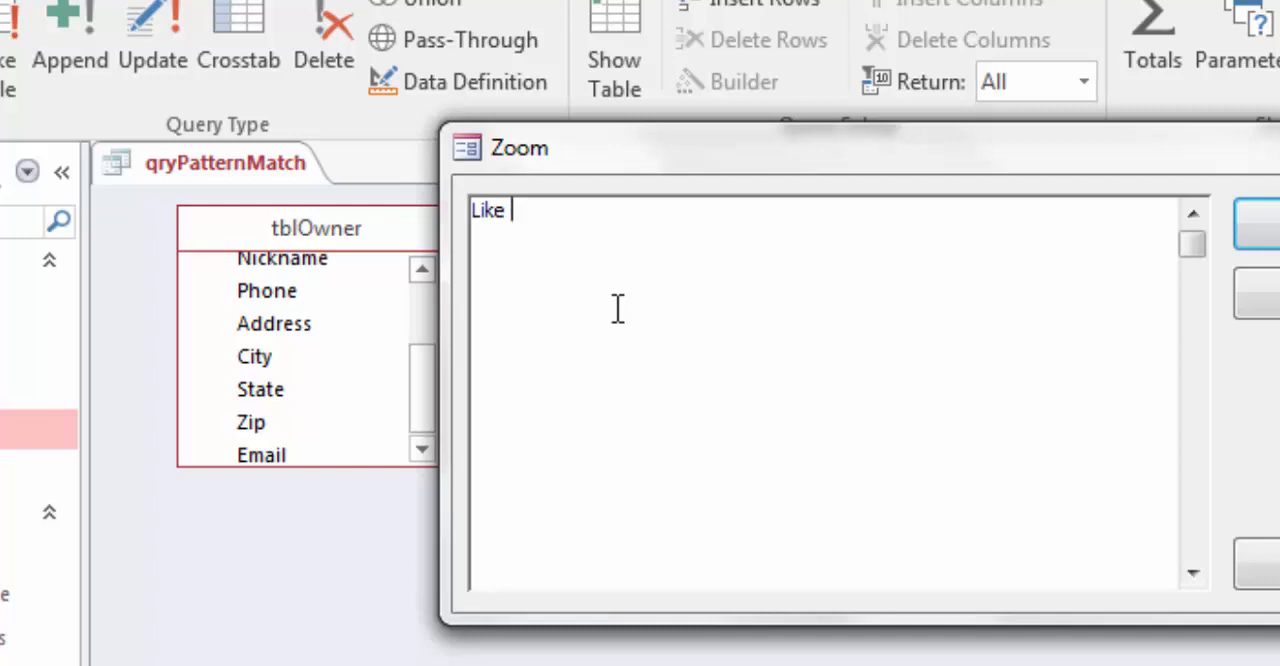
{"action": "type", "text": "\"t*\""}
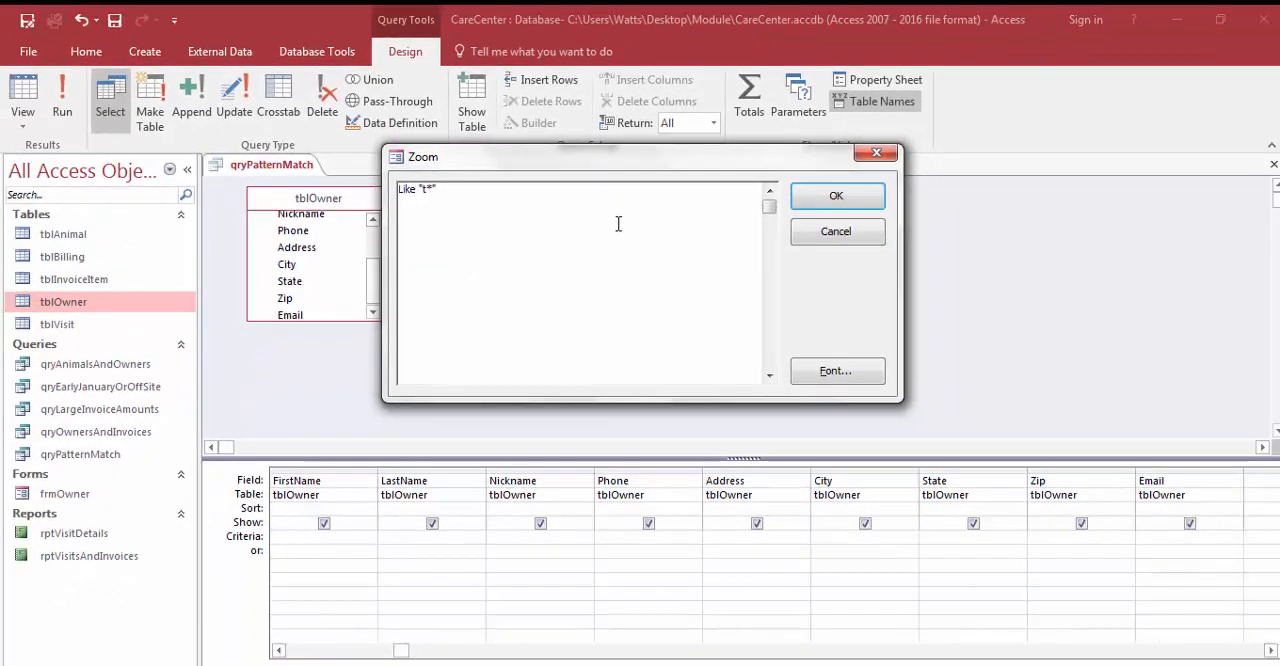
{"action": "left_click", "coordinate": [800, 205]}
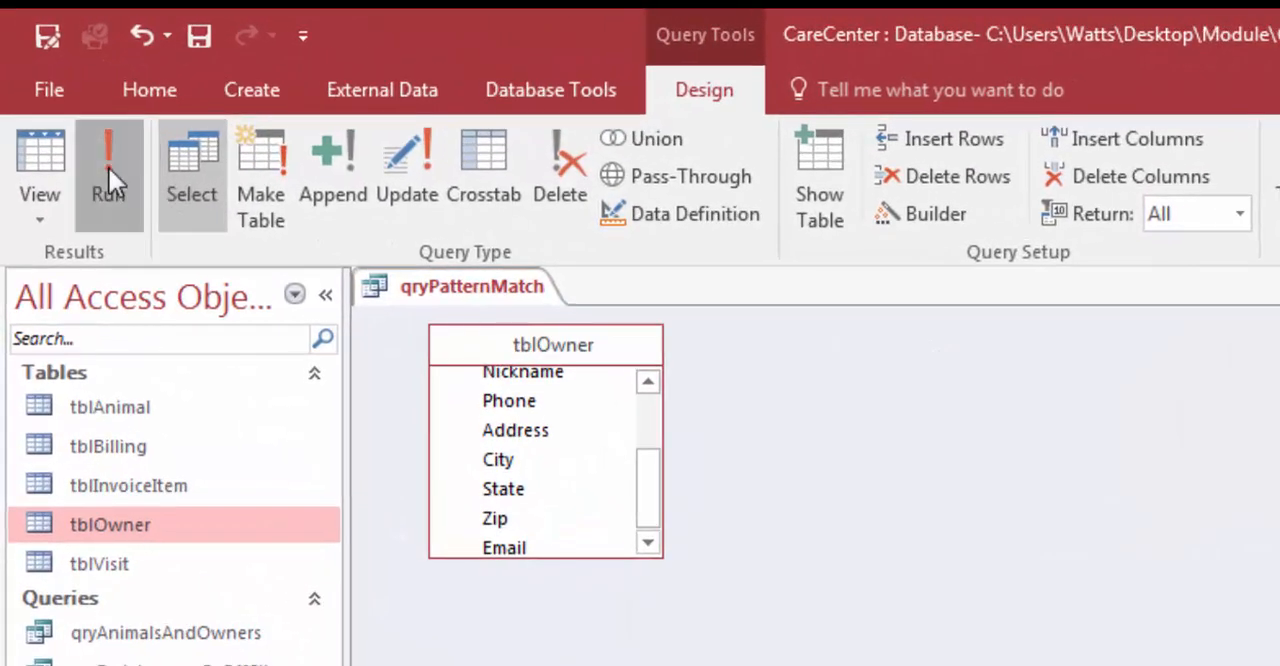
{"action": "left_click", "coordinate": [62, 100]}
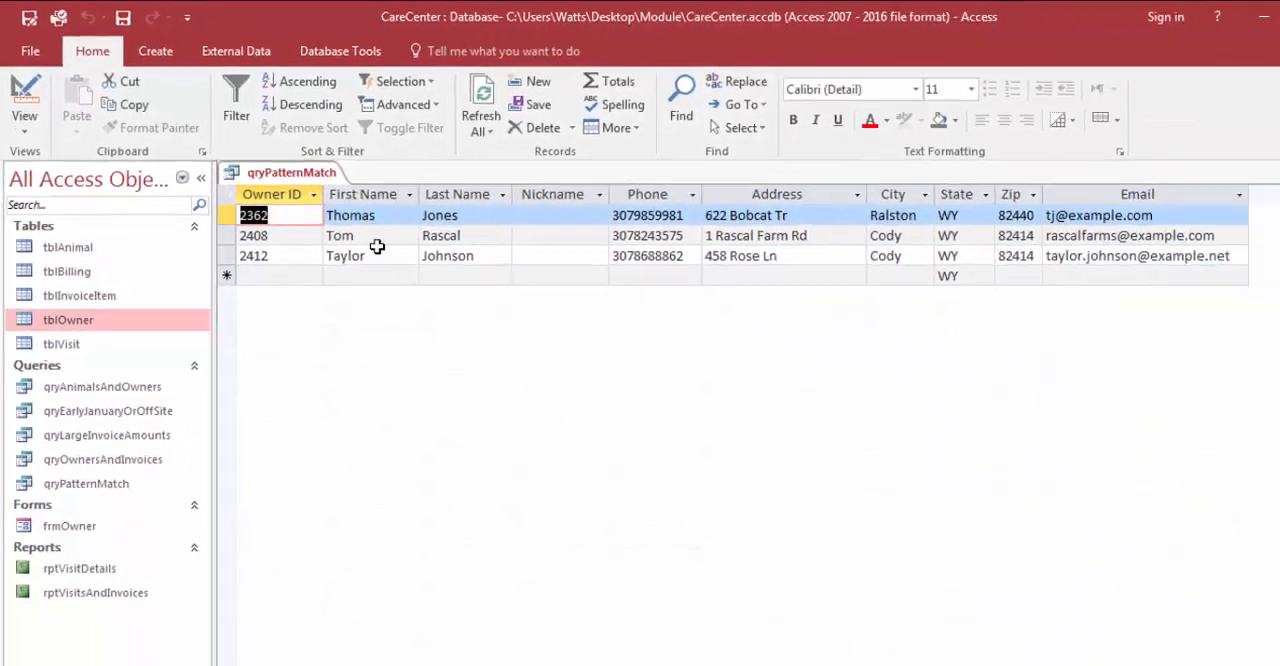
Step: Return to the query design, change the FirstName criterion to Like "*t*", and run the query
{"action": "left_click", "coordinate": [24, 100]}
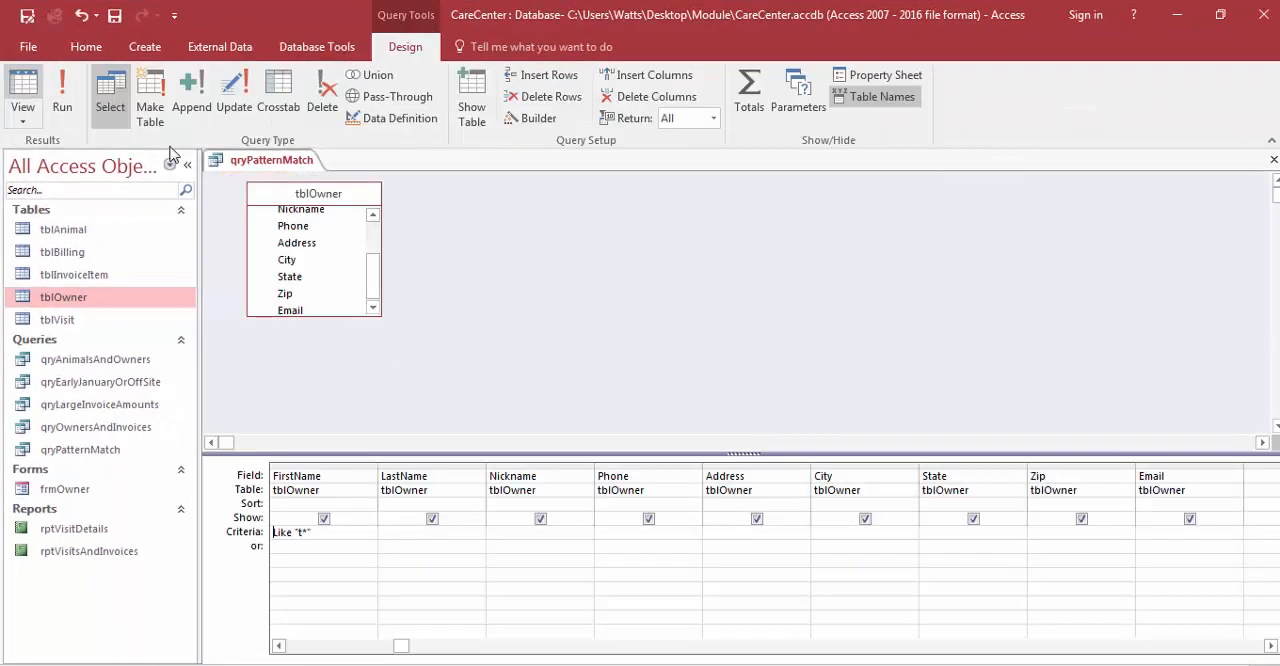
{"action": "left_click", "coordinate": [340, 531]}
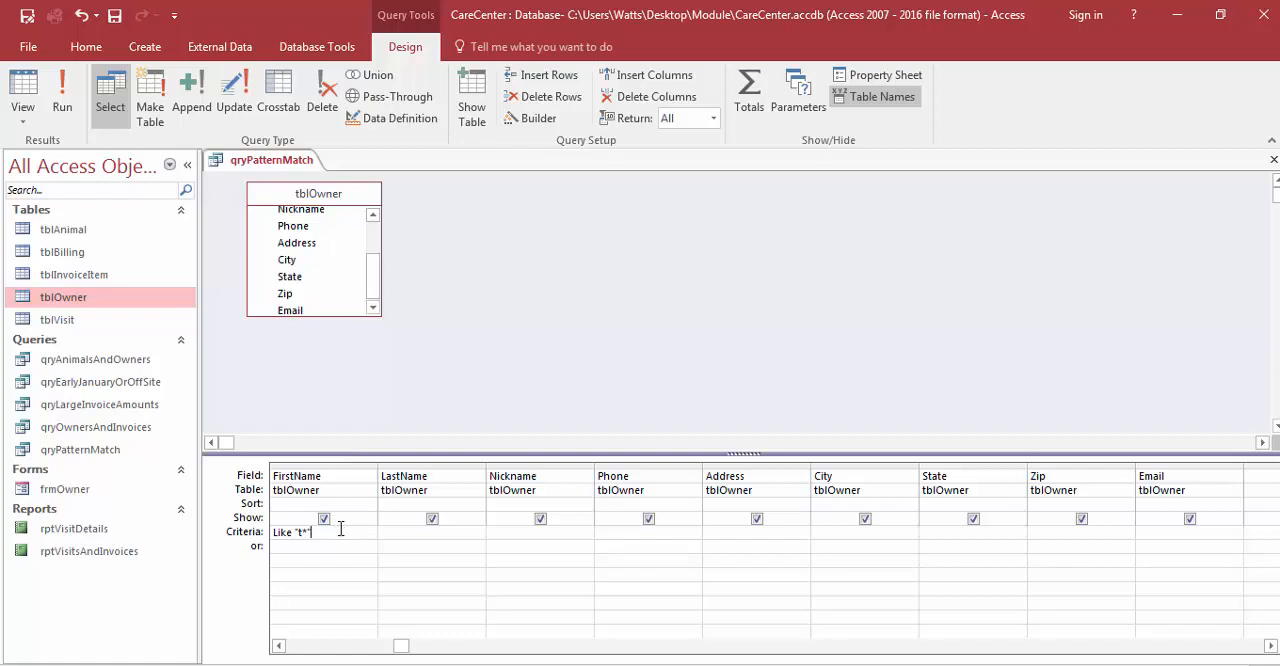
{"action": "right_click", "coordinate": [340, 531]}
{"action": "left_click", "coordinate": [386, 491]}
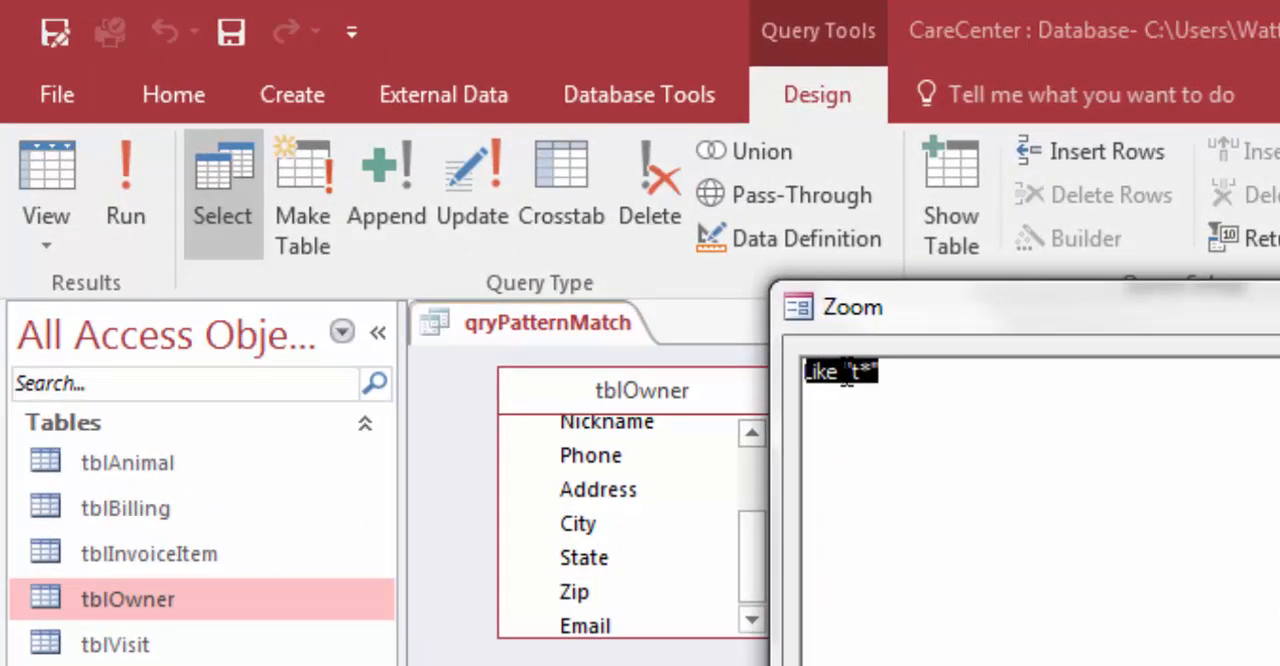
{"action": "left_click", "coordinate": [686, 303]}
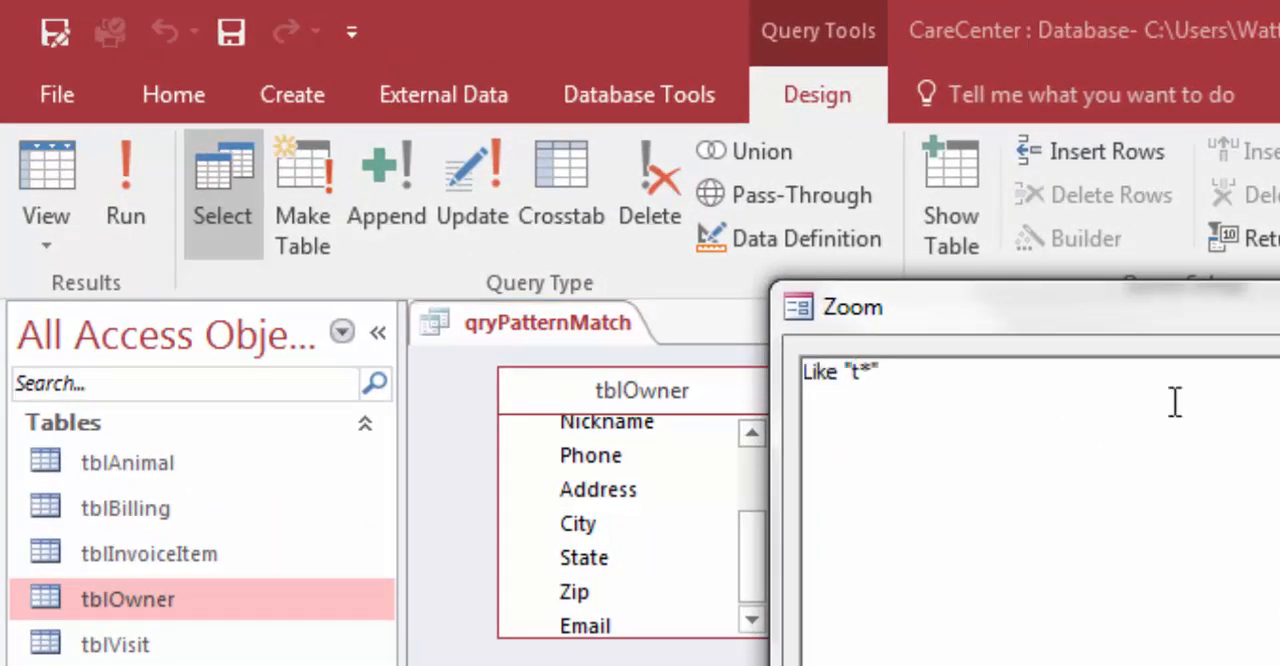
{"action": "type", "text": "*"}
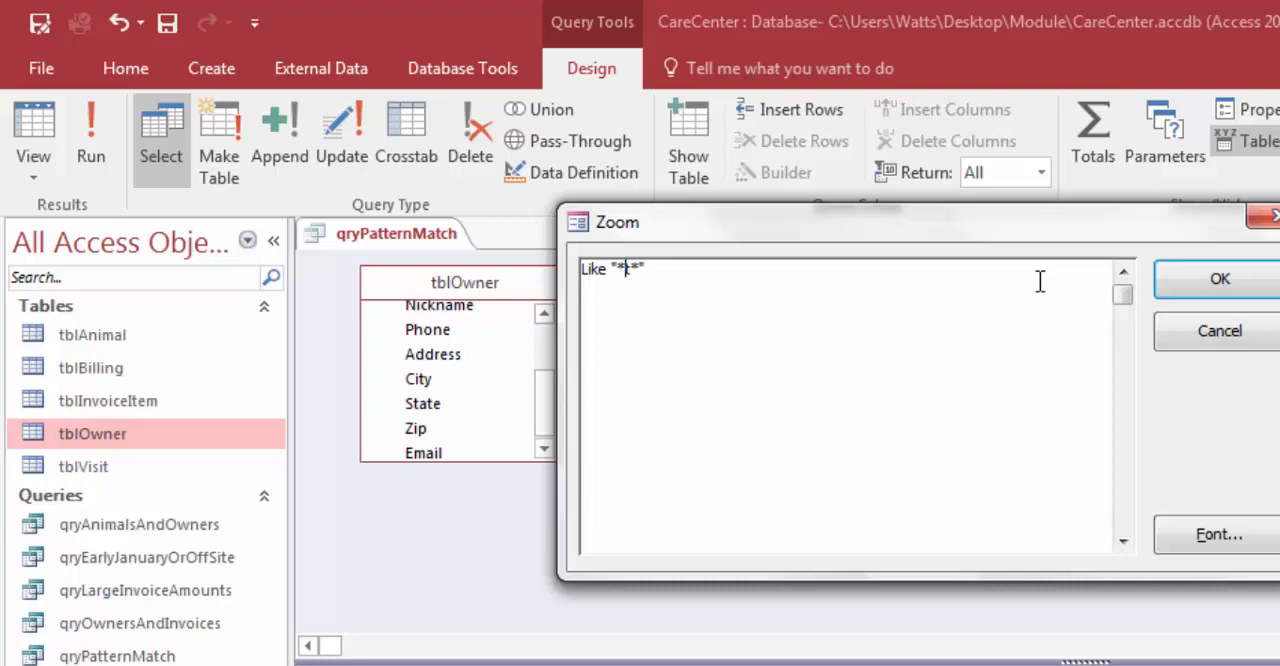
{"action": "left_click", "coordinate": [1222, 279]}
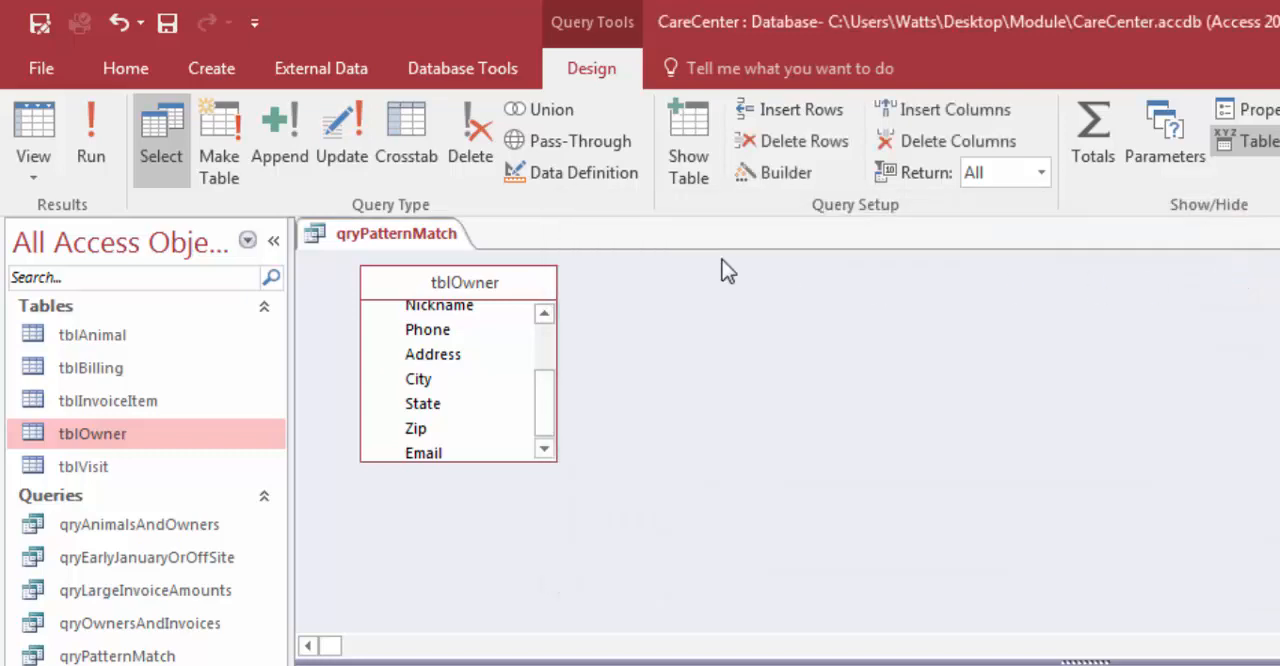
{"action": "left_click", "coordinate": [92, 135]}
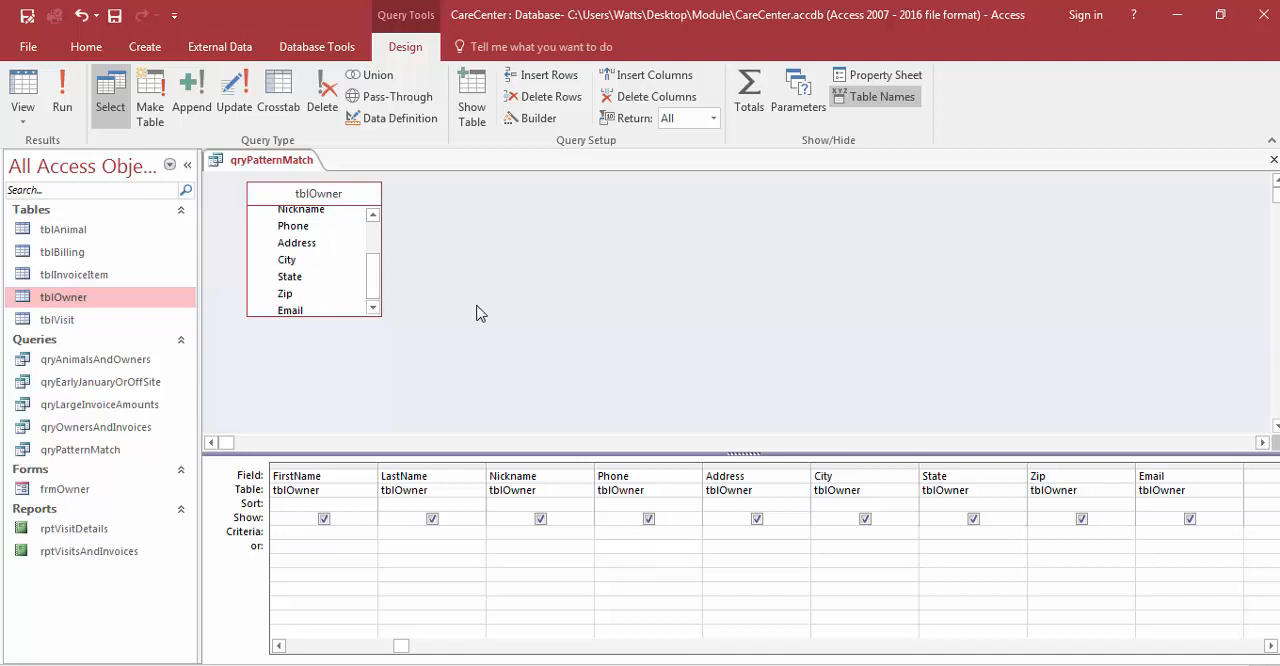
Step: Set the City field's criterion to In ("Cody", "Ralston") and run the query
{"action": "right_click", "coordinate": [846, 531]}
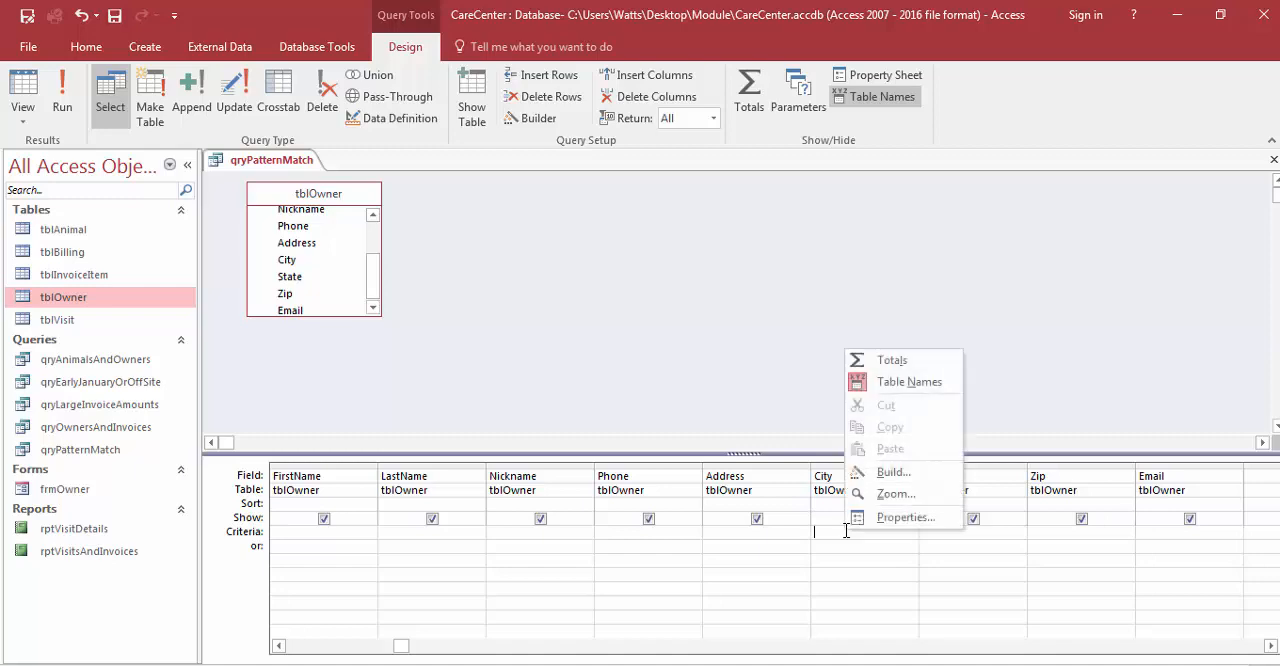
{"action": "left_click", "coordinate": [892, 496]}
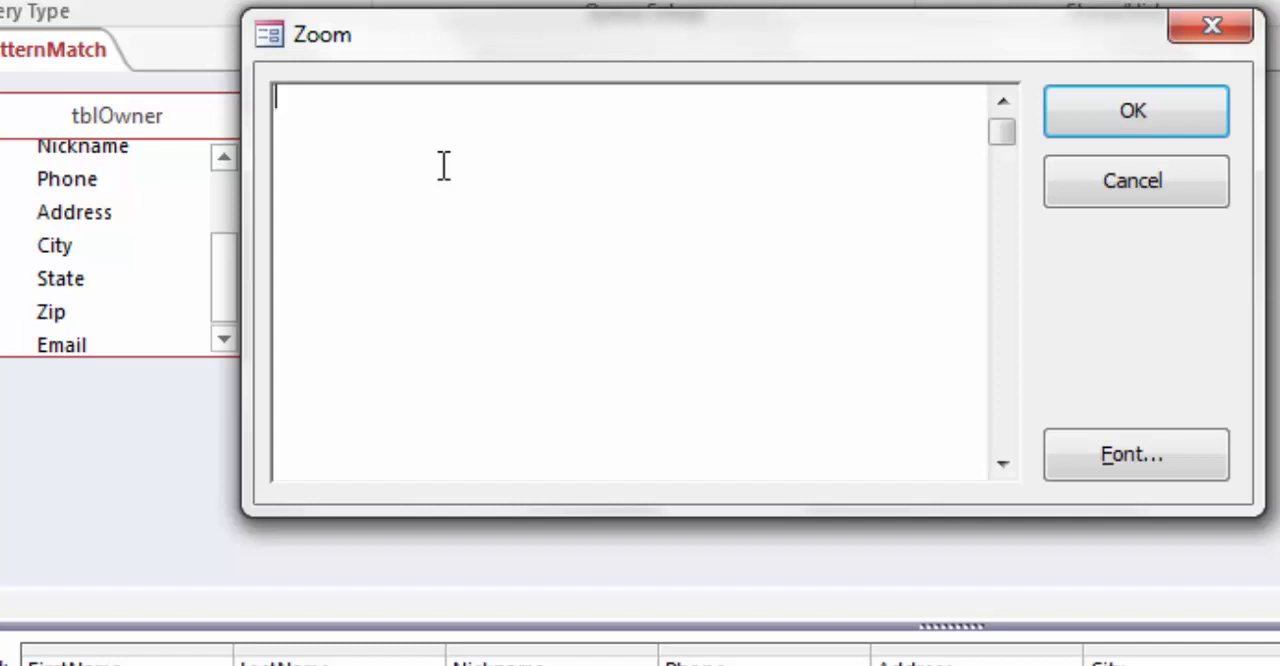
{"action": "type", "text": "In ("}
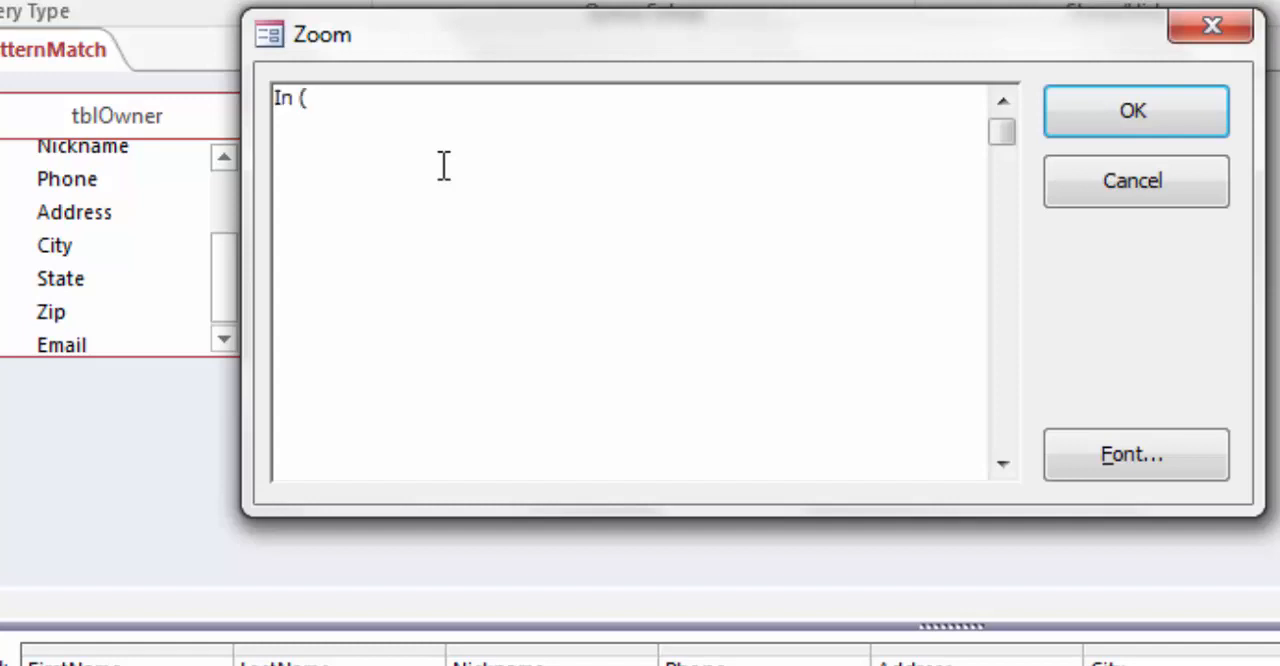
{"action": "type", "text": "\"Cody\""}
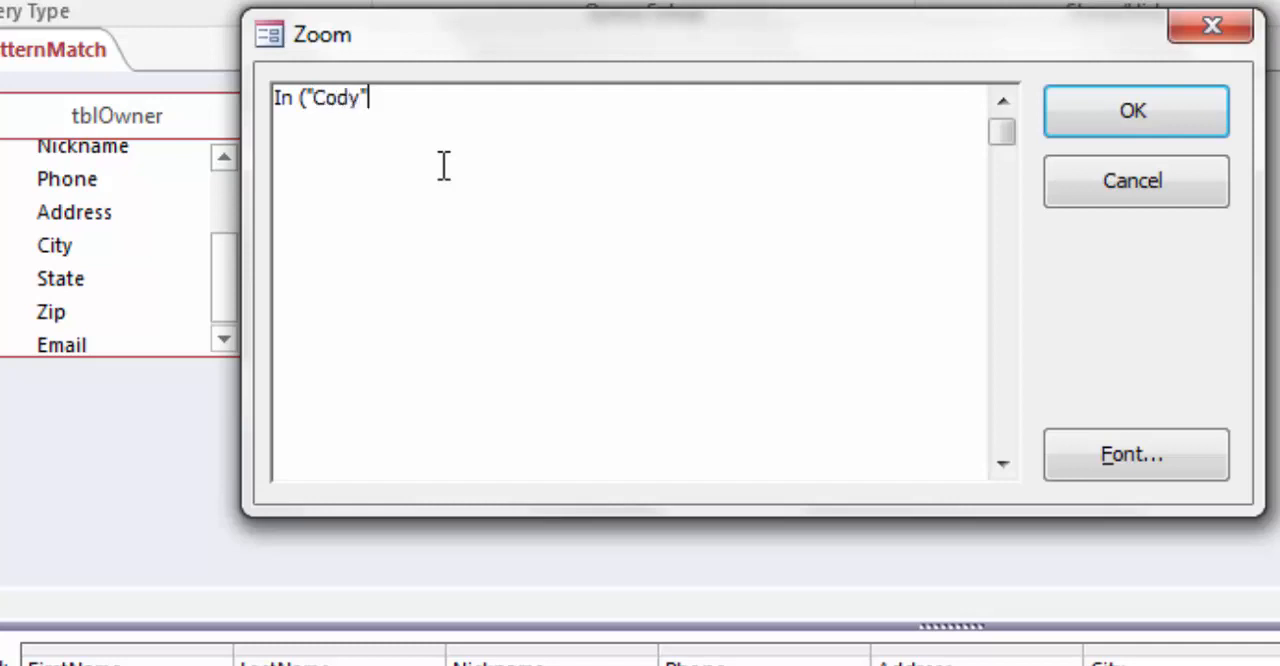
{"action": "type", "text": ", \"Ralston\""}
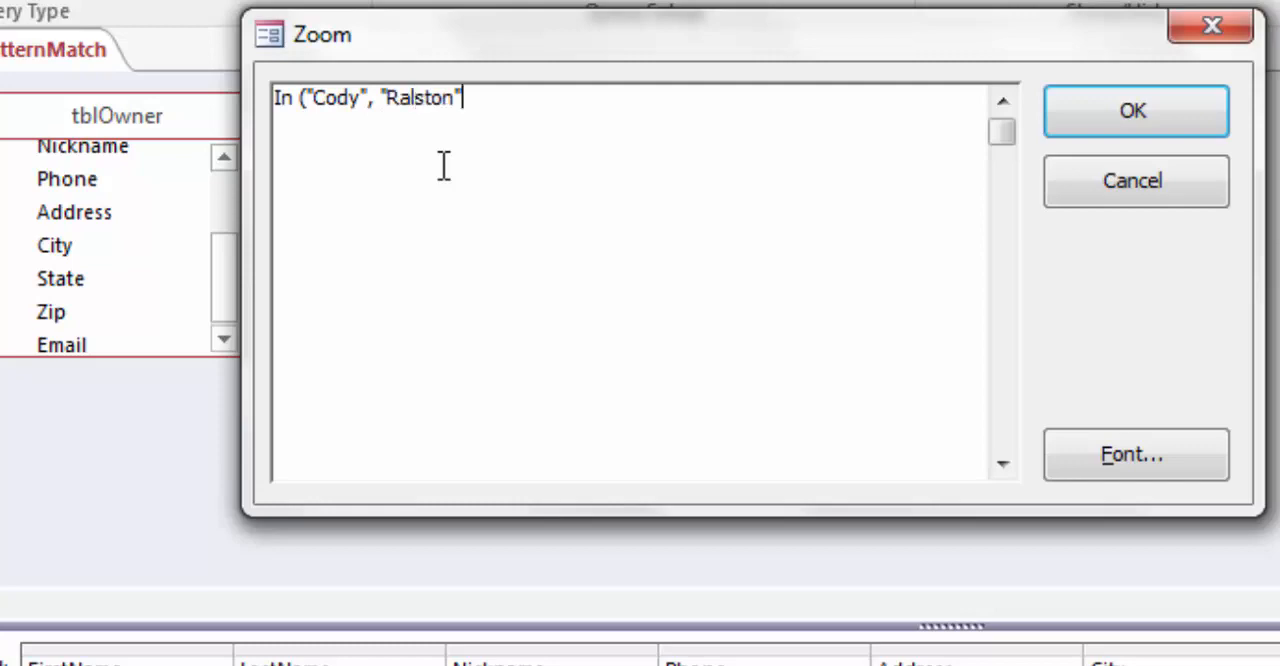
{"action": "type", "text": ")"}
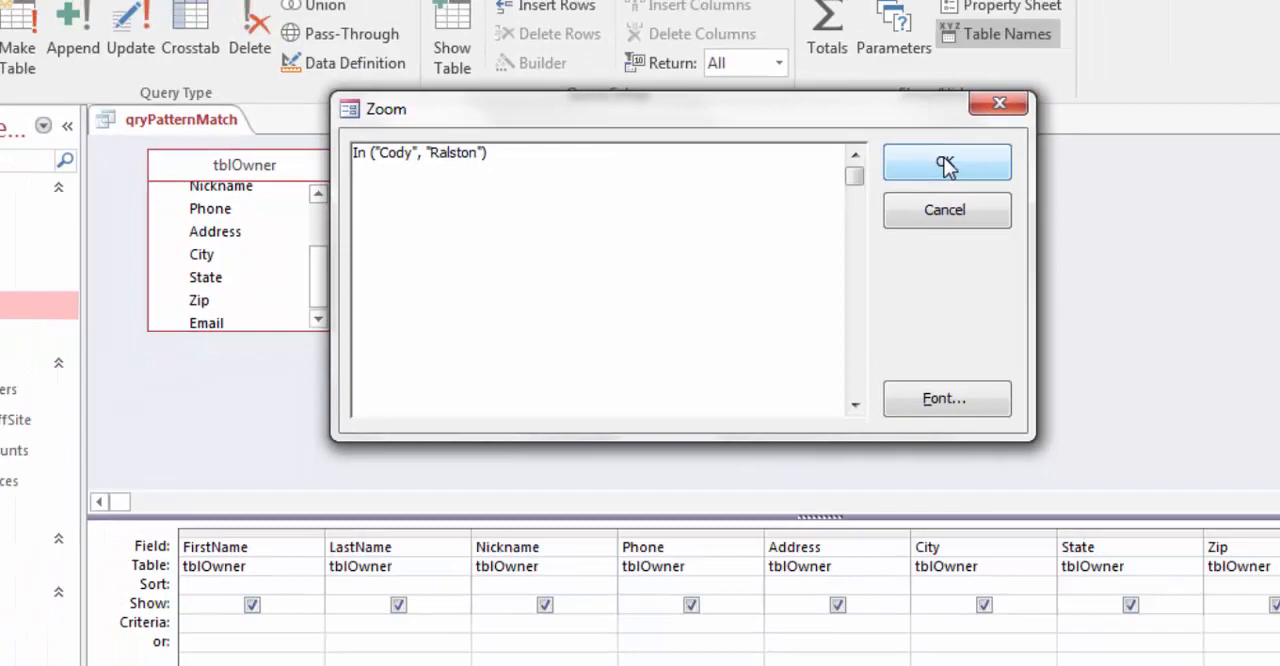
{"action": "left_click", "coordinate": [1131, 108]}
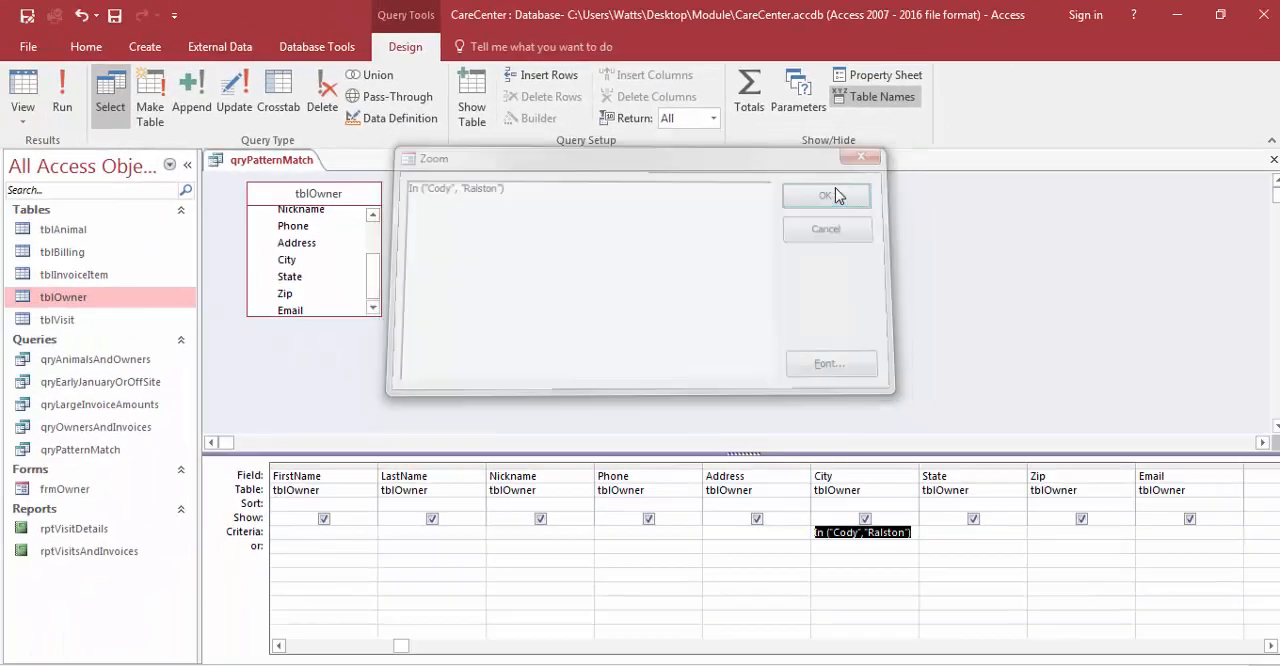
{"action": "left_click", "coordinate": [62, 95]}
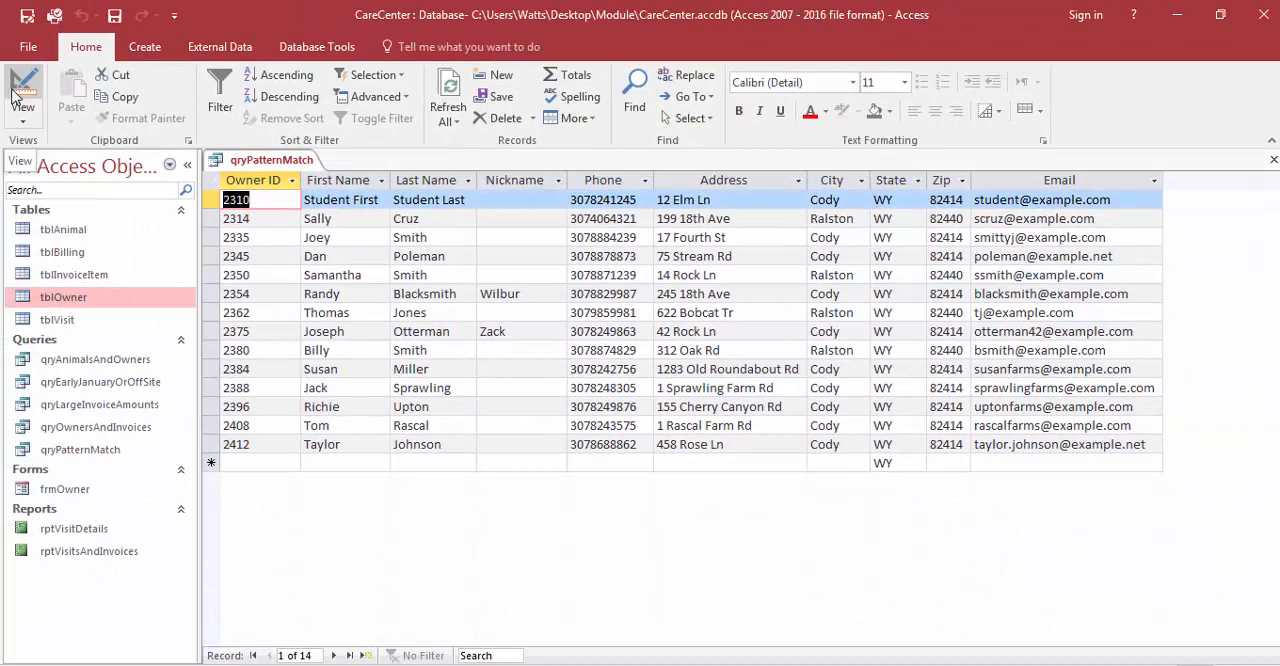
Step: Return to the query design, change the City criterion to Not In ("Cody","Ralston"), and run the query
{"action": "left_click", "coordinate": [14, 92]}
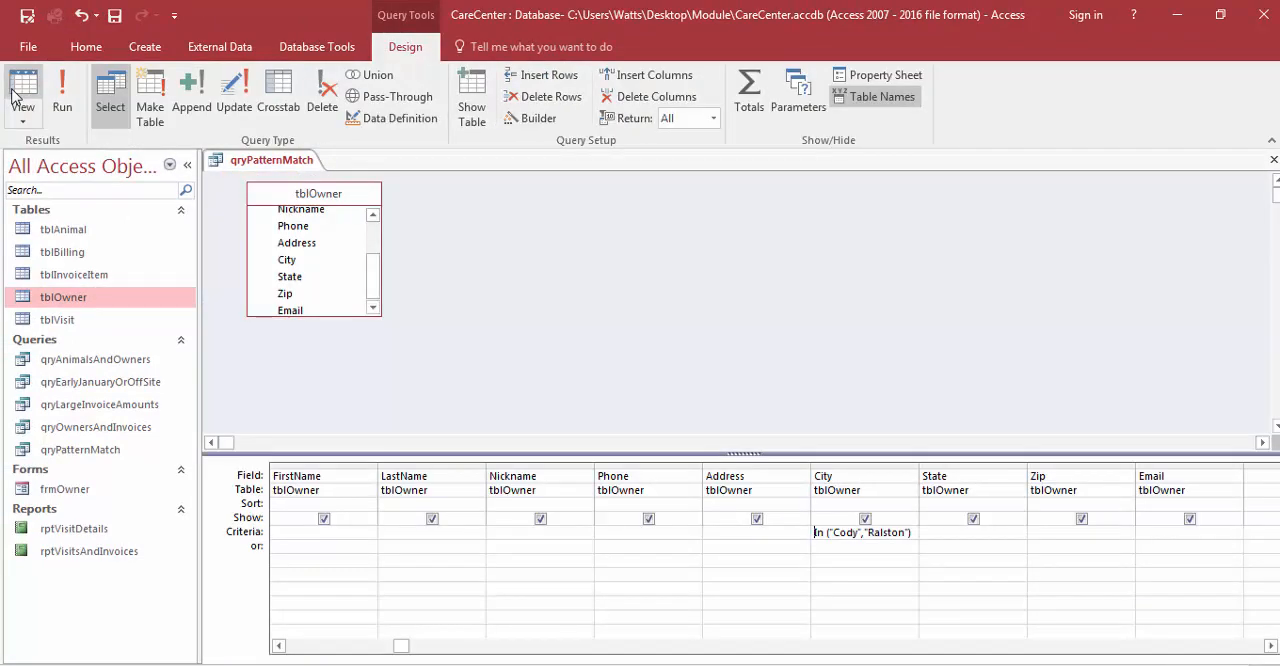
{"action": "right_click", "coordinate": [845, 533]}
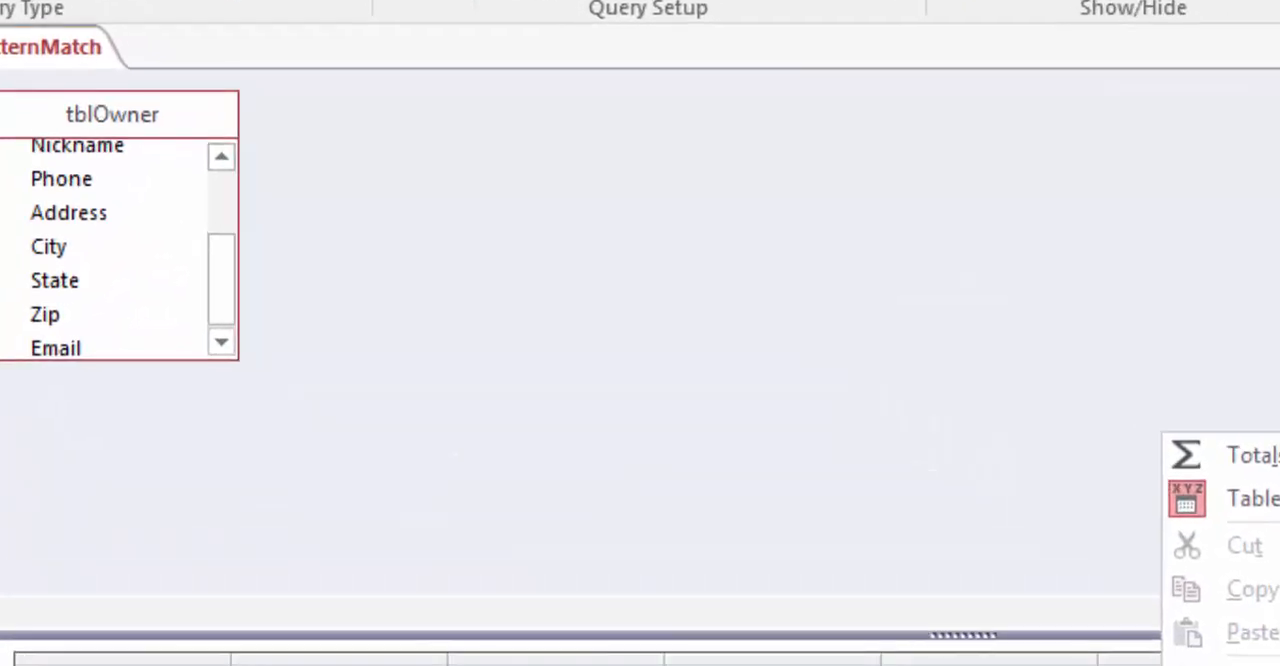
{"action": "left_click", "coordinate": [874, 497]}
{"action": "left_click", "coordinate": [414, 146]}
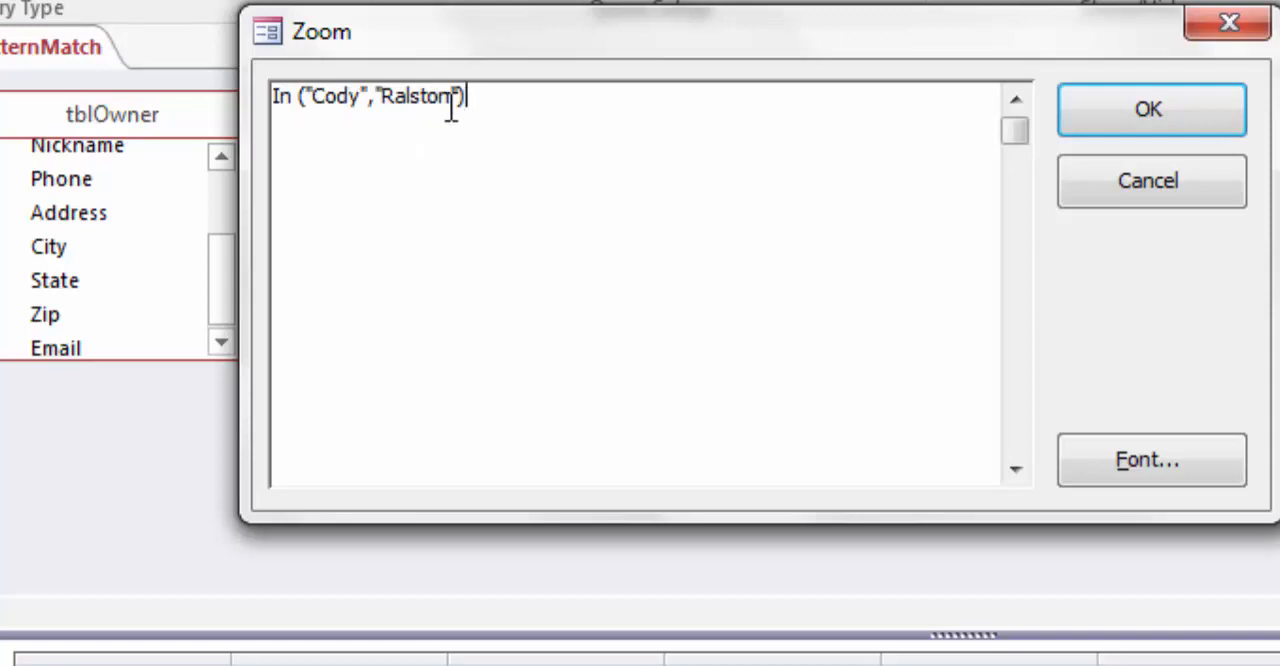
{"action": "left_click", "coordinate": [277, 97]}
{"action": "type", "text": "Not"}
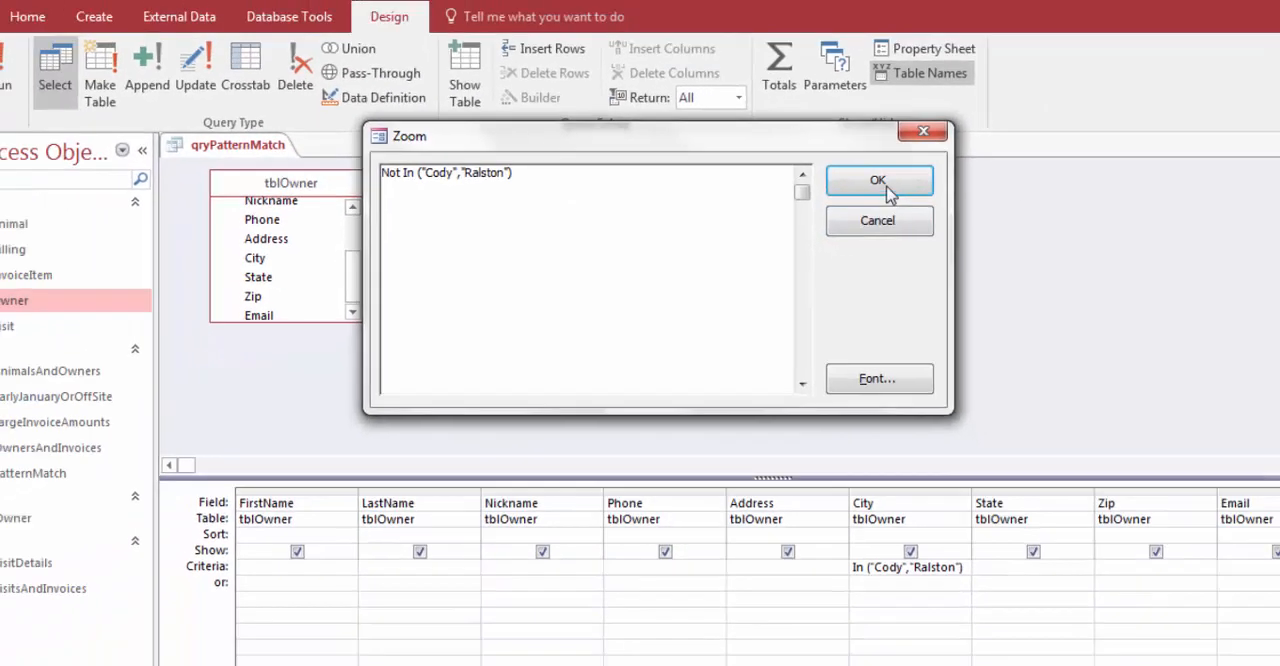
{"action": "left_click", "coordinate": [1150, 110]}
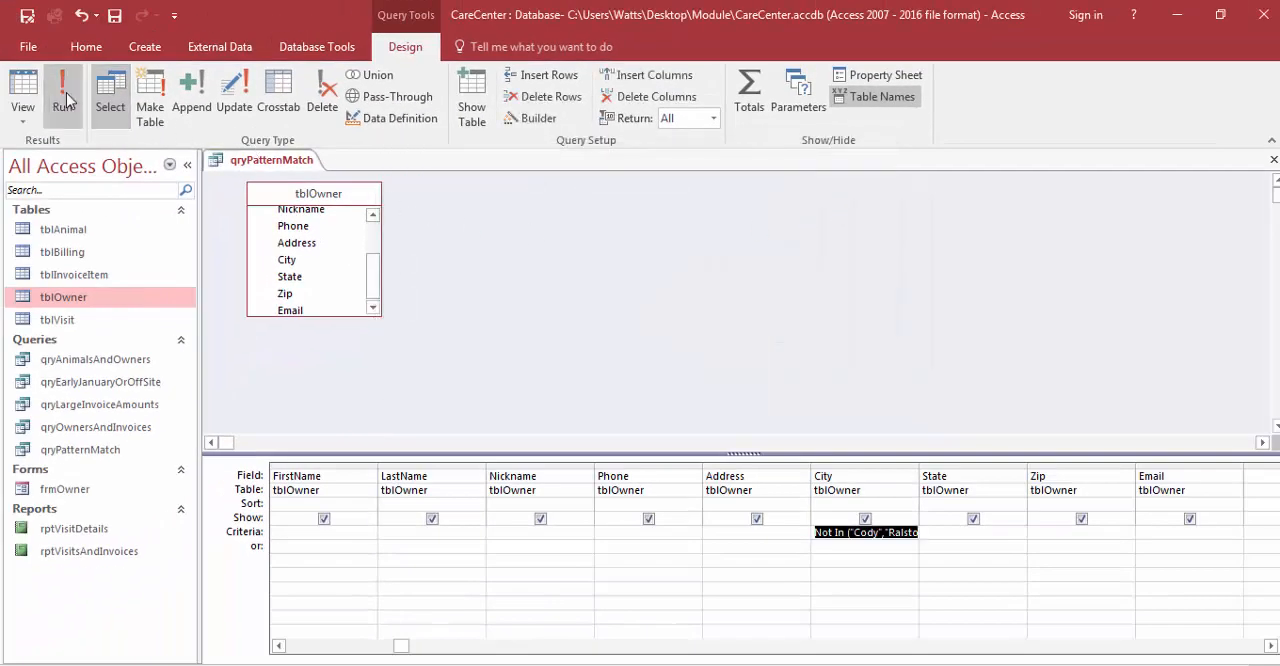
{"action": "left_click", "coordinate": [62, 95]}
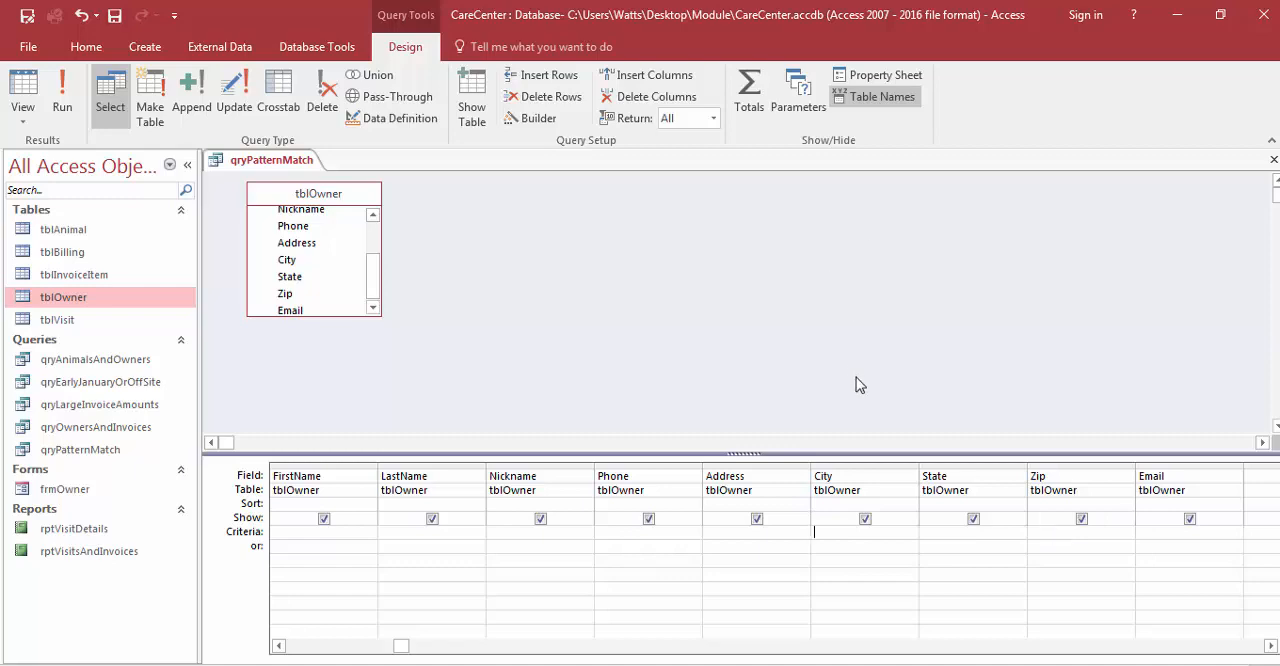
Step: Set the City field's criterion to the parameter prompt [Please type in the city] using the Zoom editor
{"action": "right_click", "coordinate": [830, 534]}
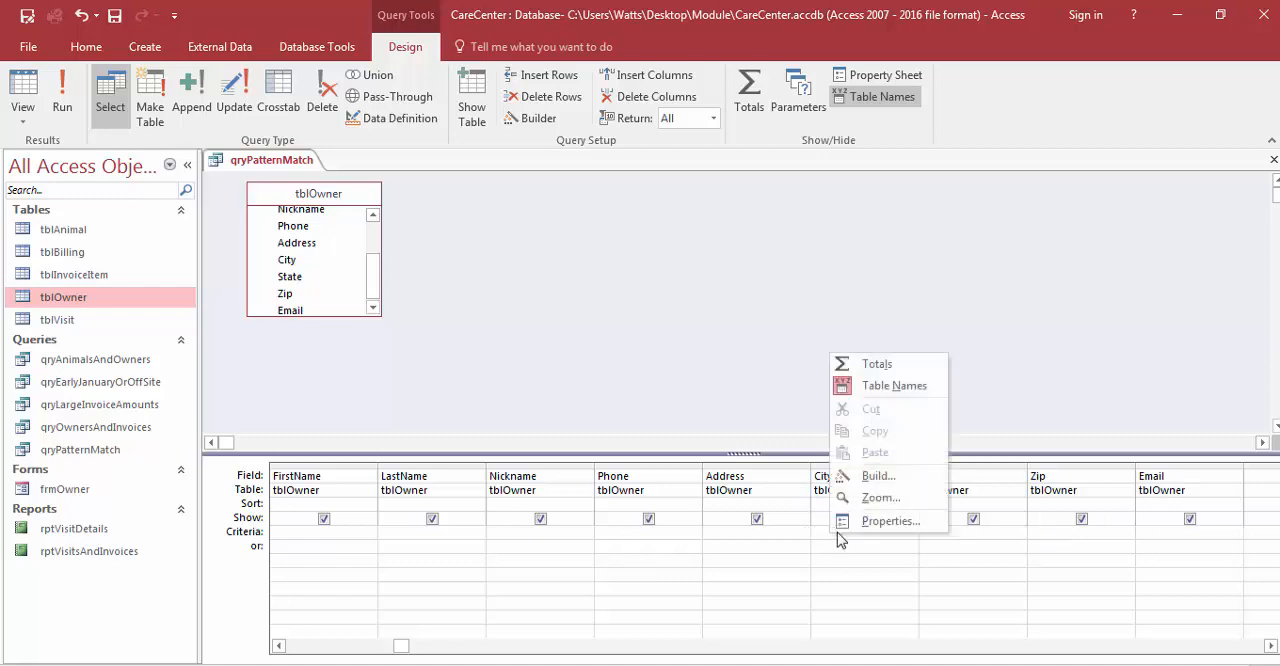
{"action": "left_click", "coordinate": [881, 498]}
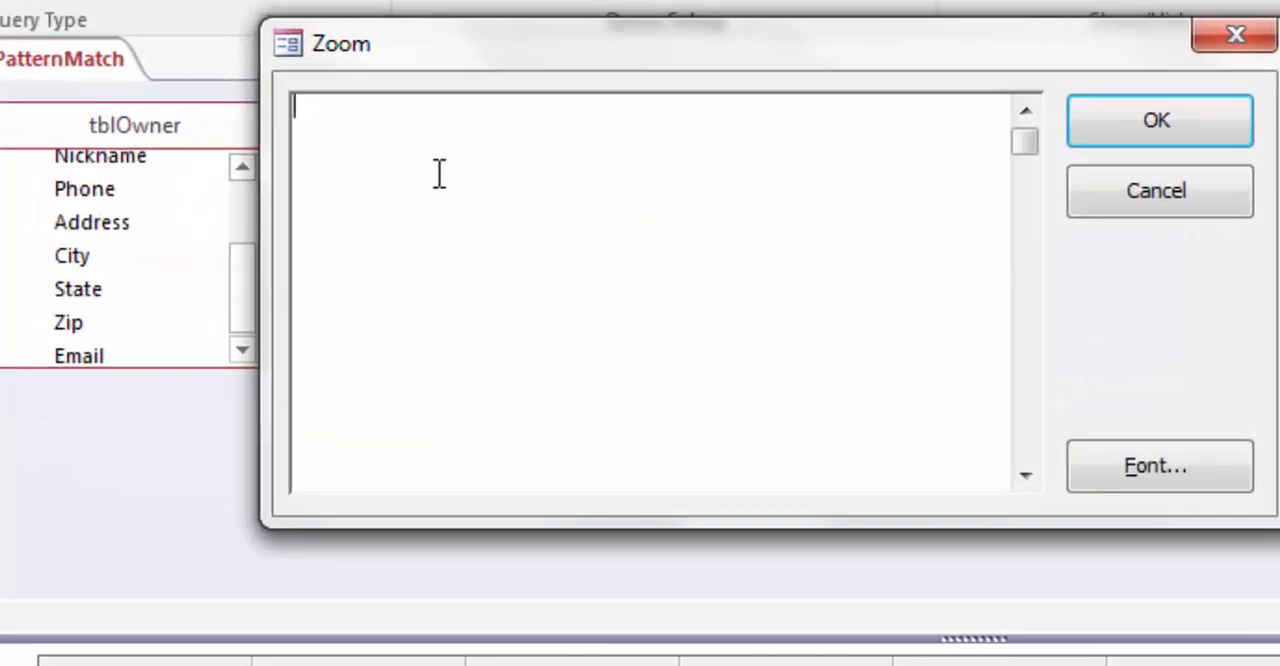
{"action": "type", "text": "[Please "}
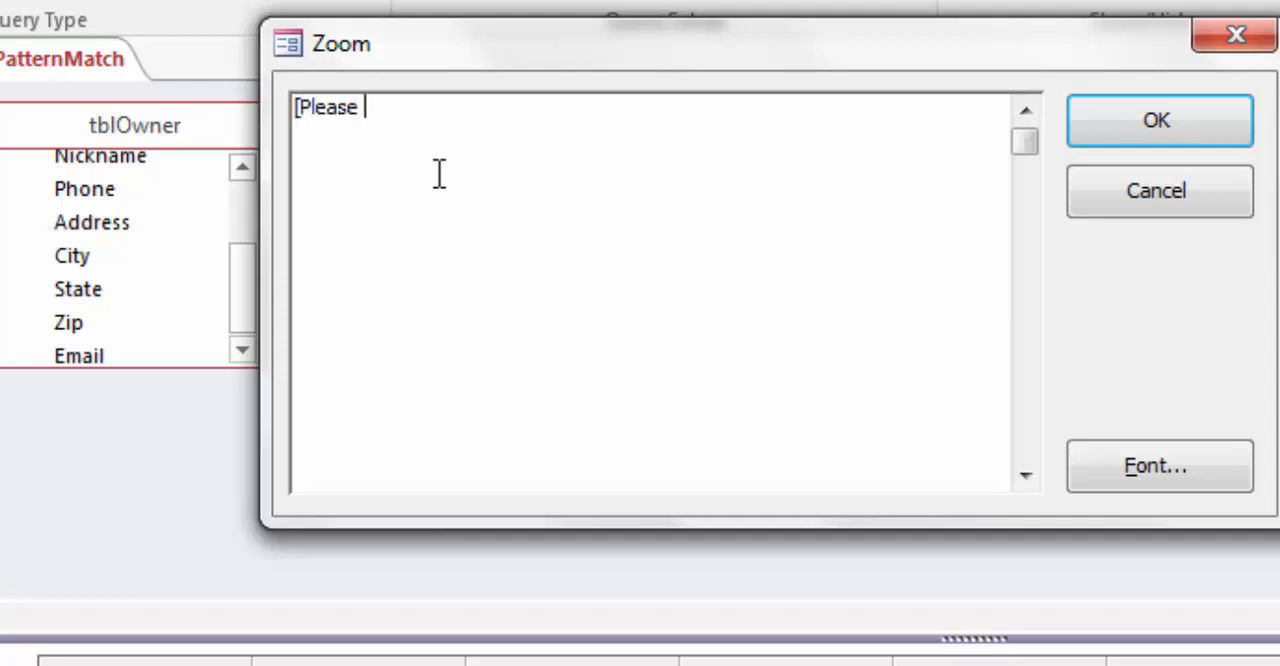
{"action": "type", "text": "type in the city"}
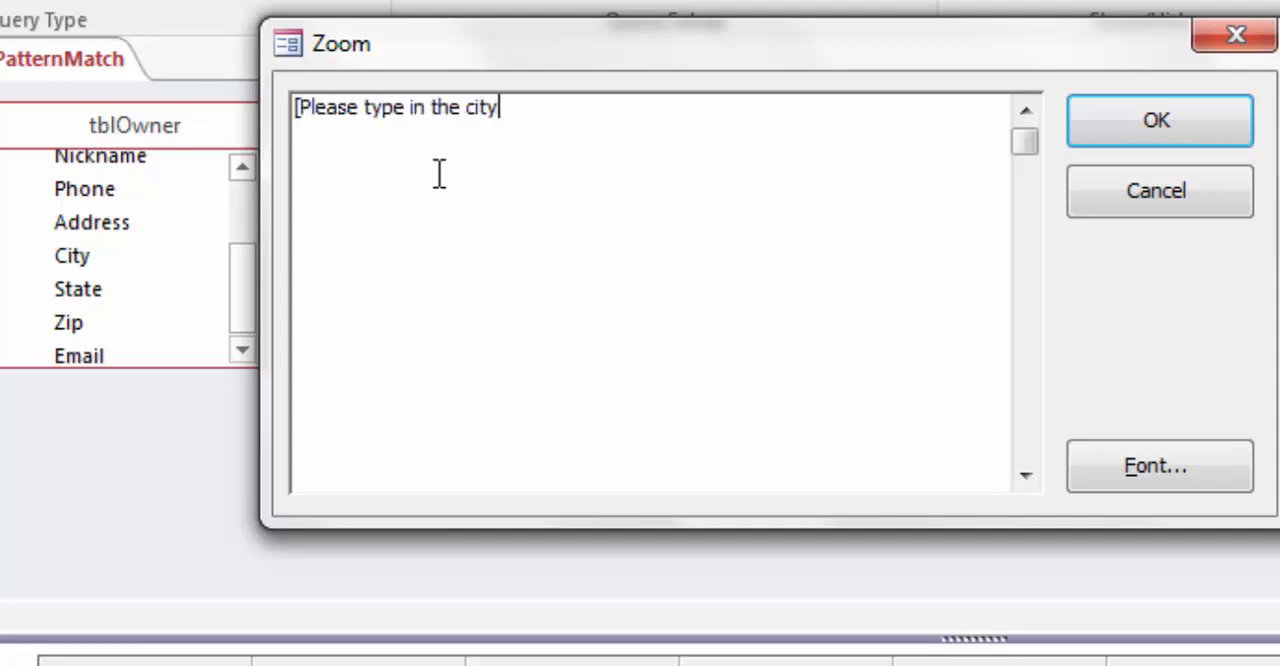
{"action": "type", "text": "]"}
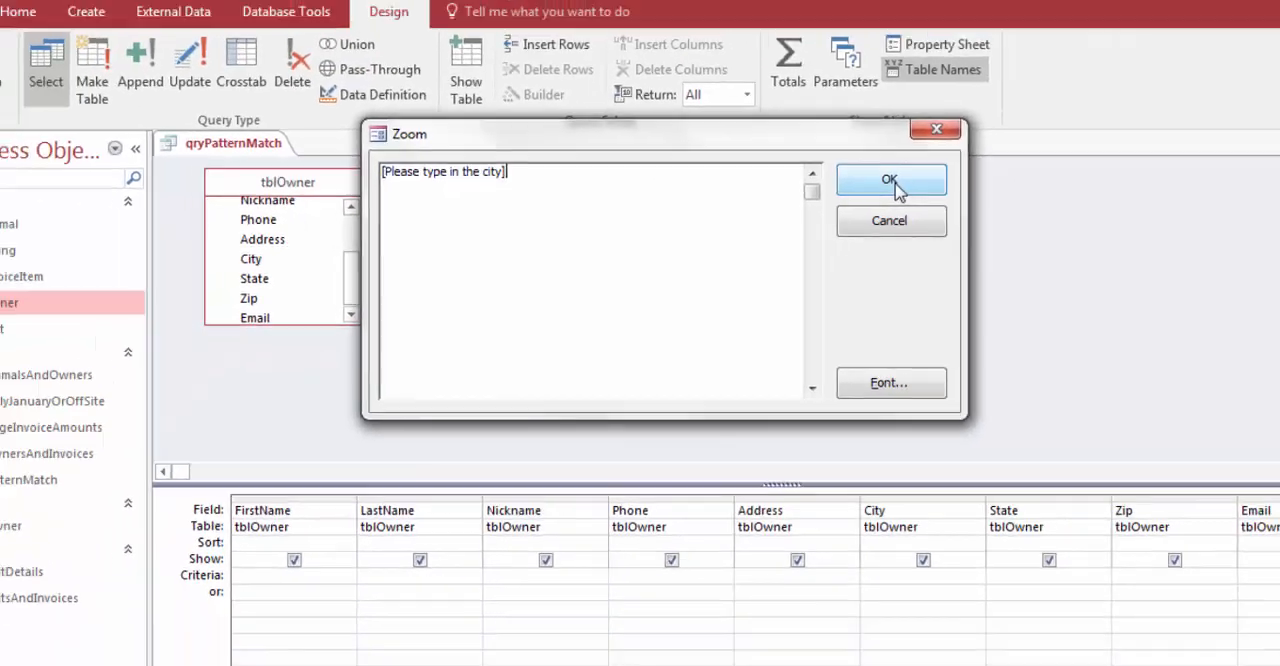
{"action": "left_click", "coordinate": [1156, 120]}
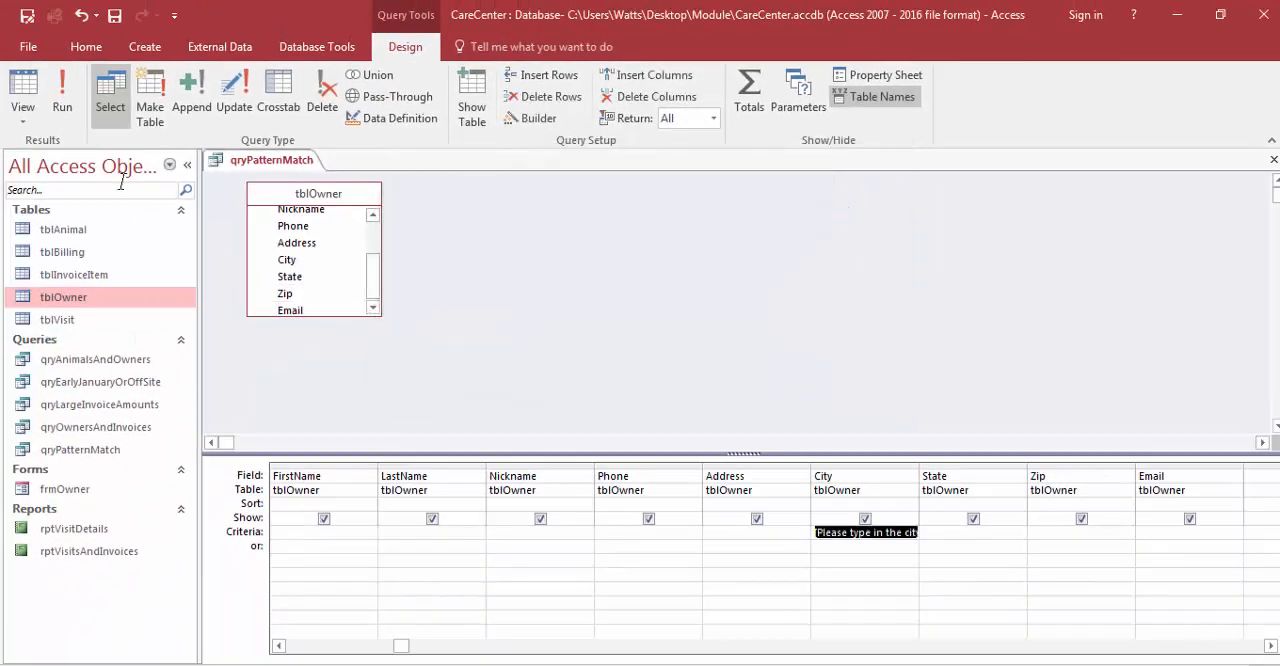
Step: Run the query and answer the city prompt with cody
{"action": "left_click", "coordinate": [64, 110]}
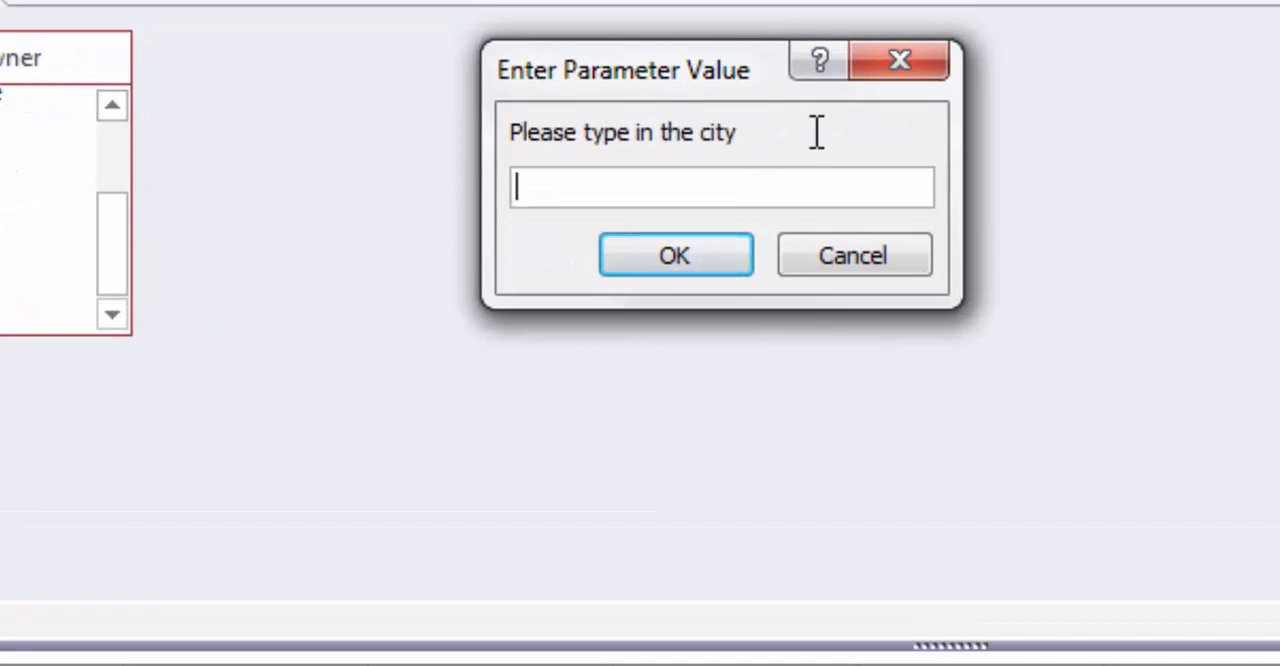
{"action": "type", "text": "cody"}
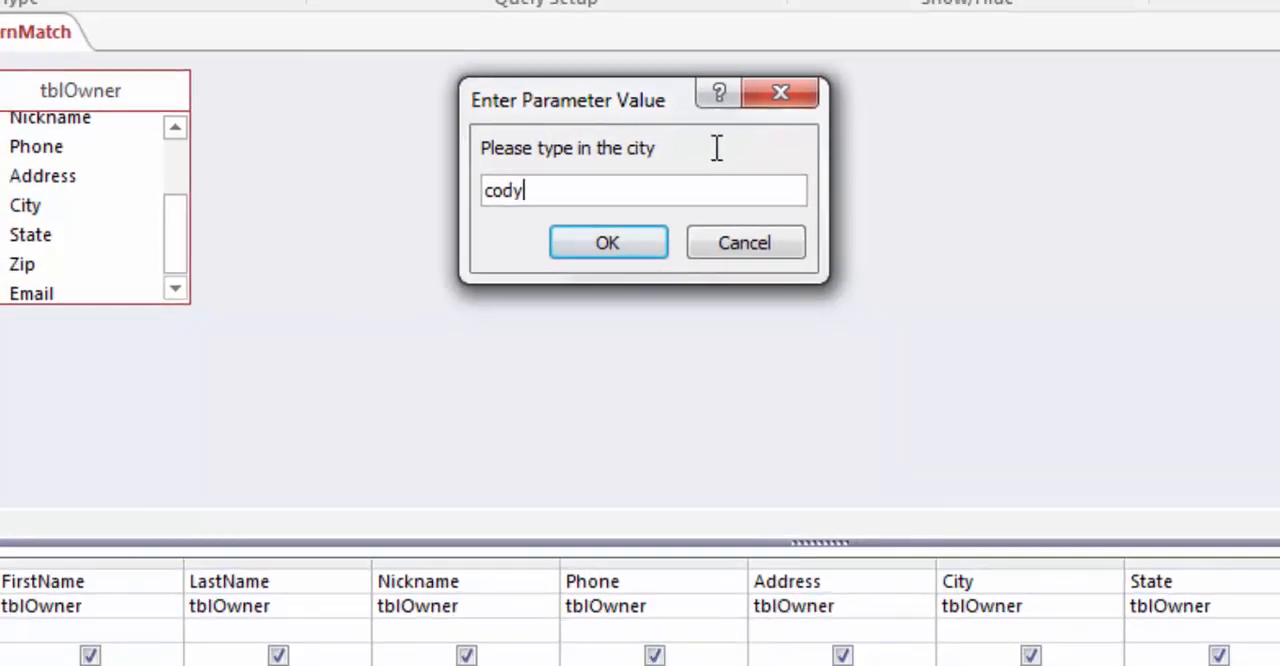
{"action": "key", "text": "Return"}
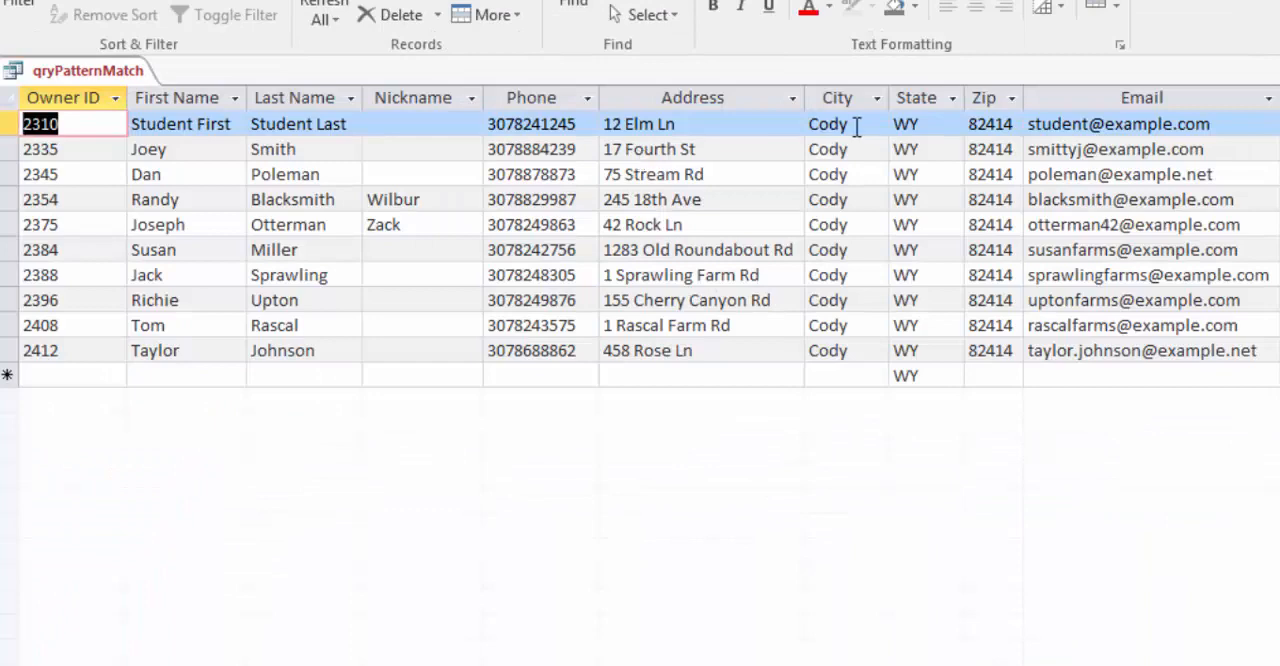
Step: Run the query two more times from its design, leaving the city prompt blank on the last run
{"action": "left_click", "coordinate": [0, 0]}
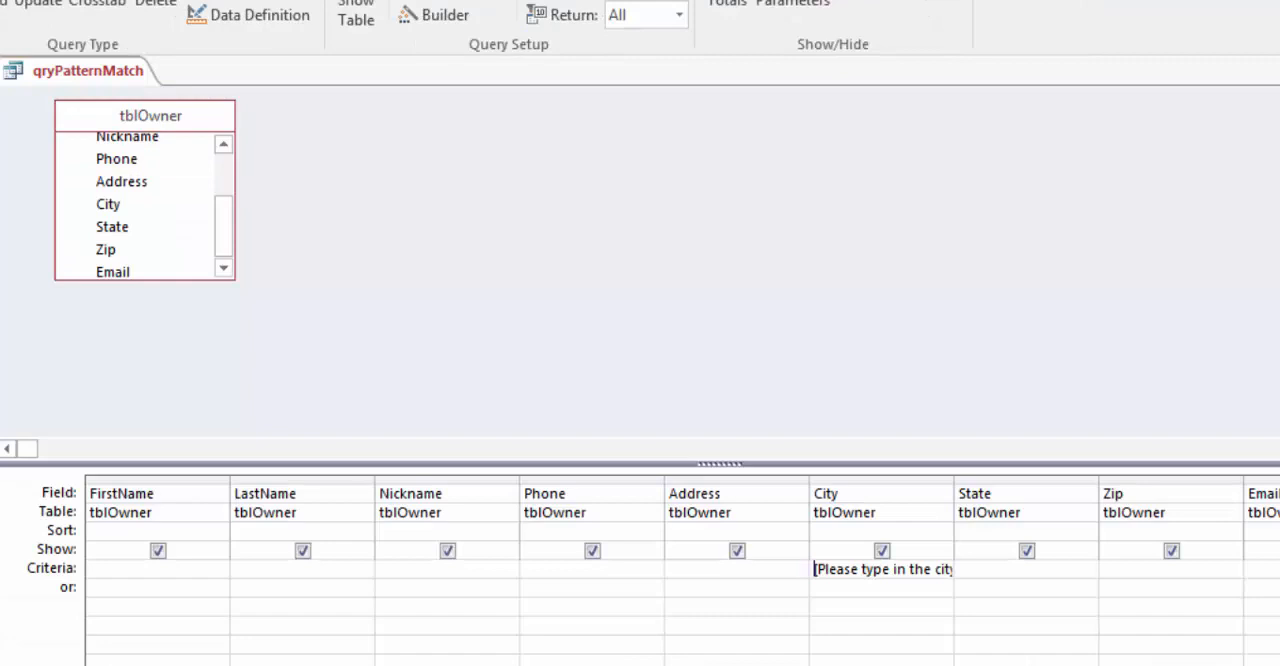
{"action": "left_click", "coordinate": [0, 0]}
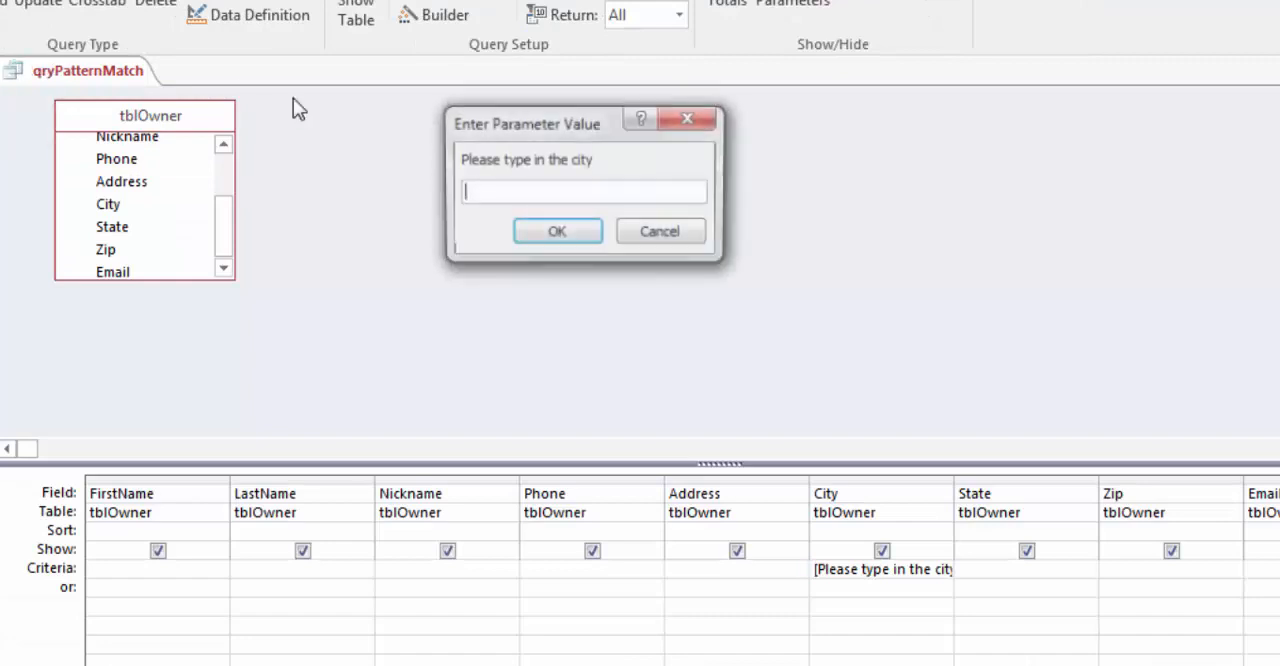
{"action": "type", "text": "cody"}
{"action": "left_click", "coordinate": [565, 229]}
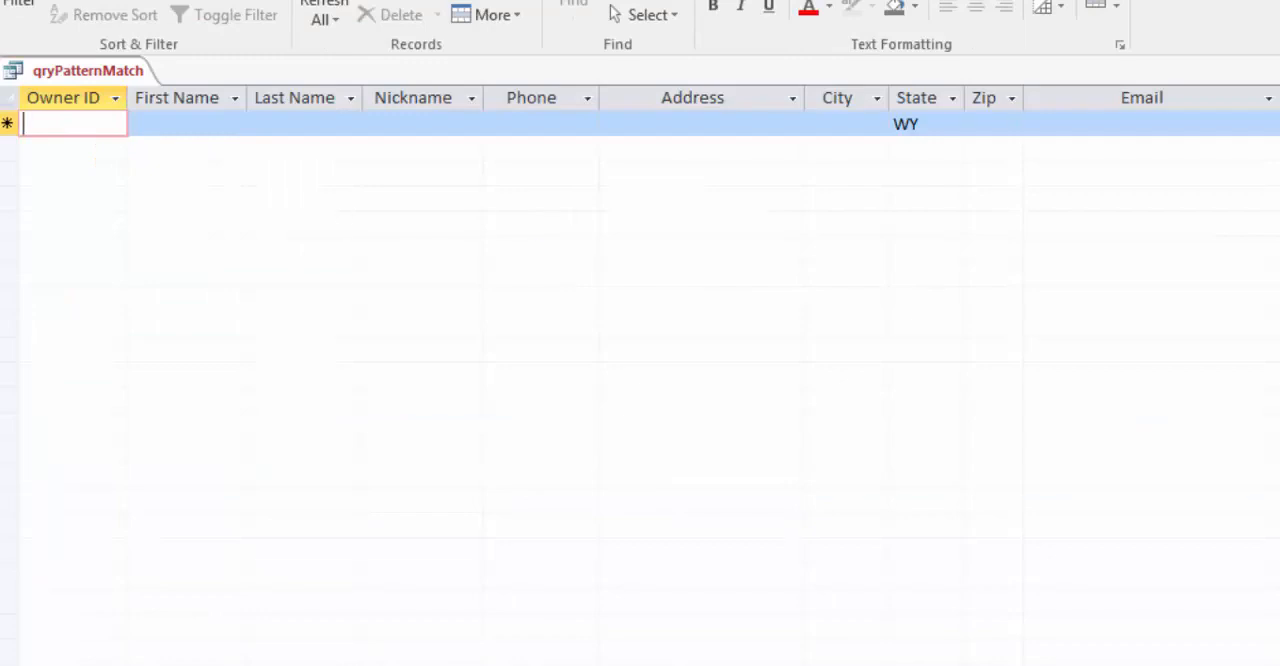
{"action": "left_click", "coordinate": [0, 0]}
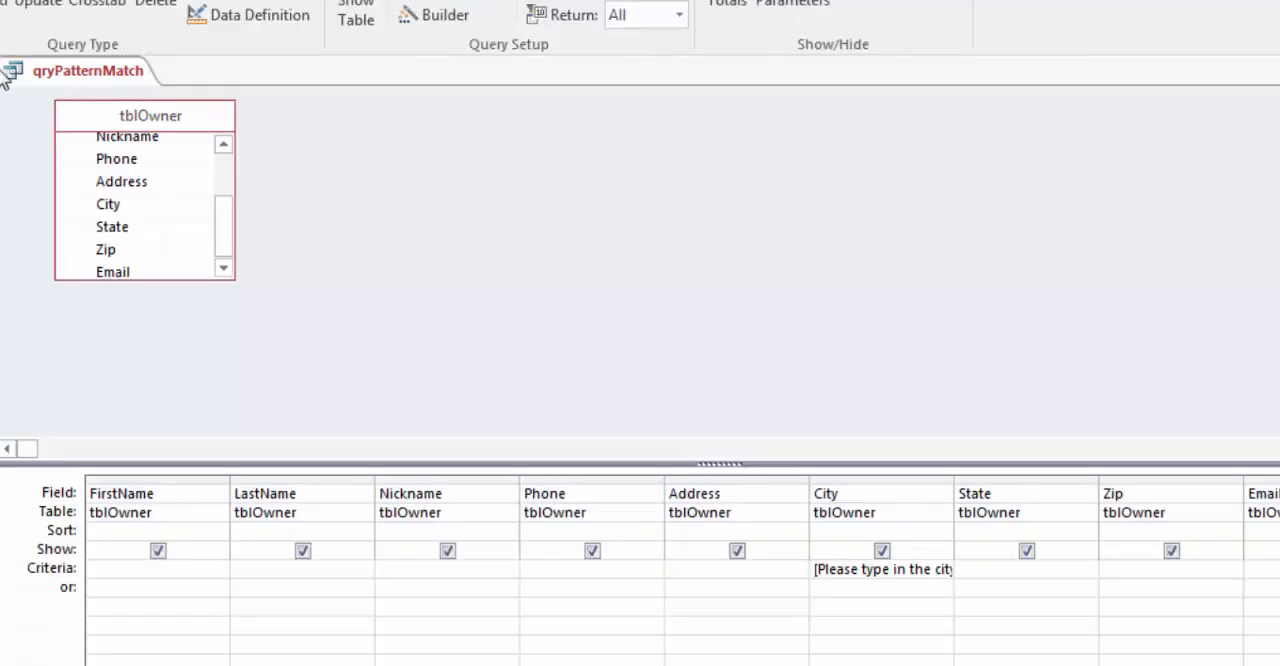
{"action": "left_click", "coordinate": [0, 0]}
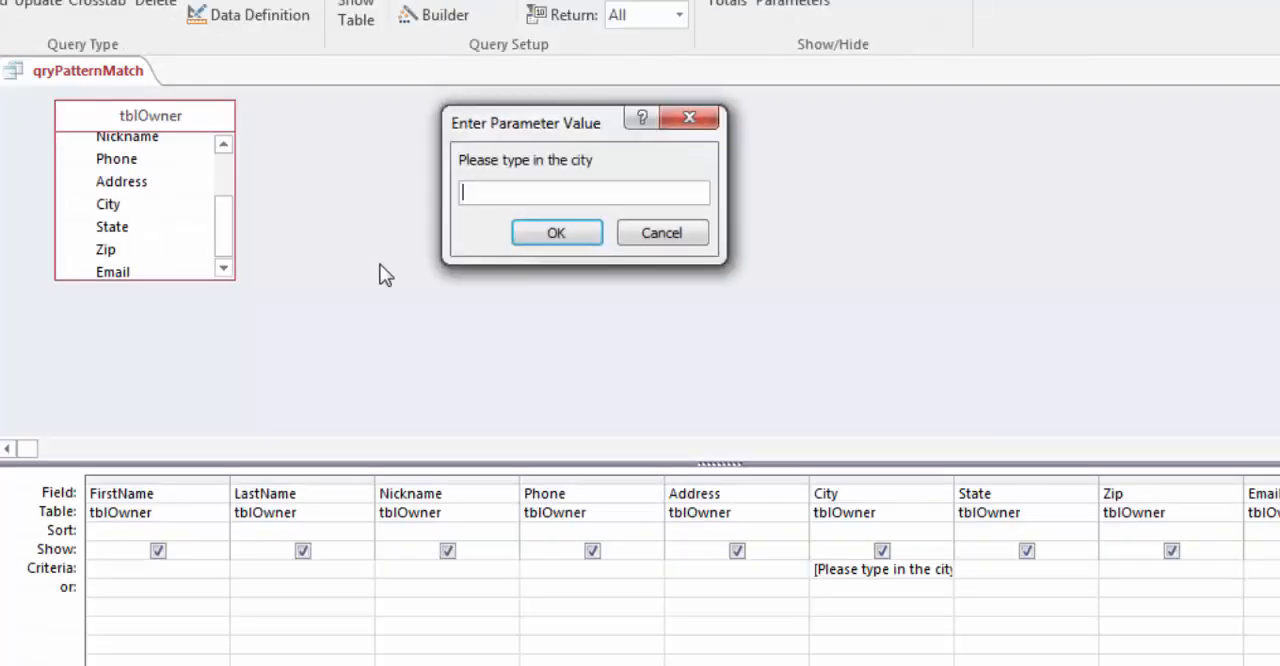
{"action": "left_click", "coordinate": [535, 235]}
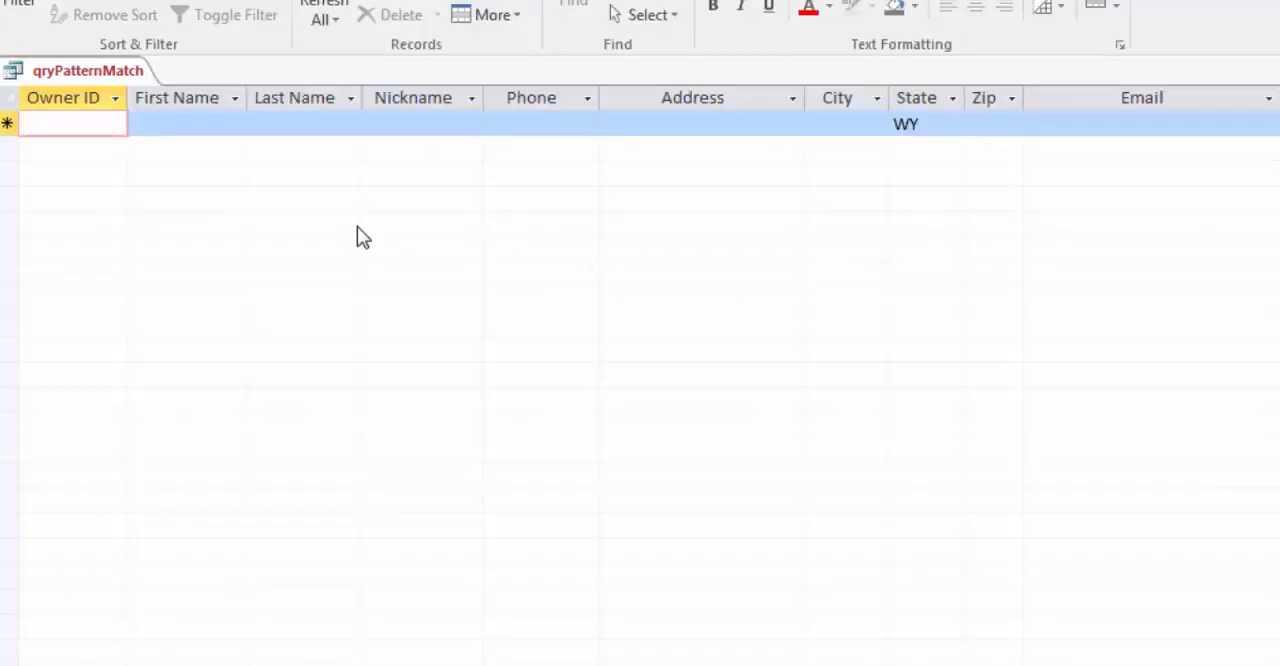
Step: Return to the query design and clear the City field's criterion
{"action": "left_click", "coordinate": [0, 0]}
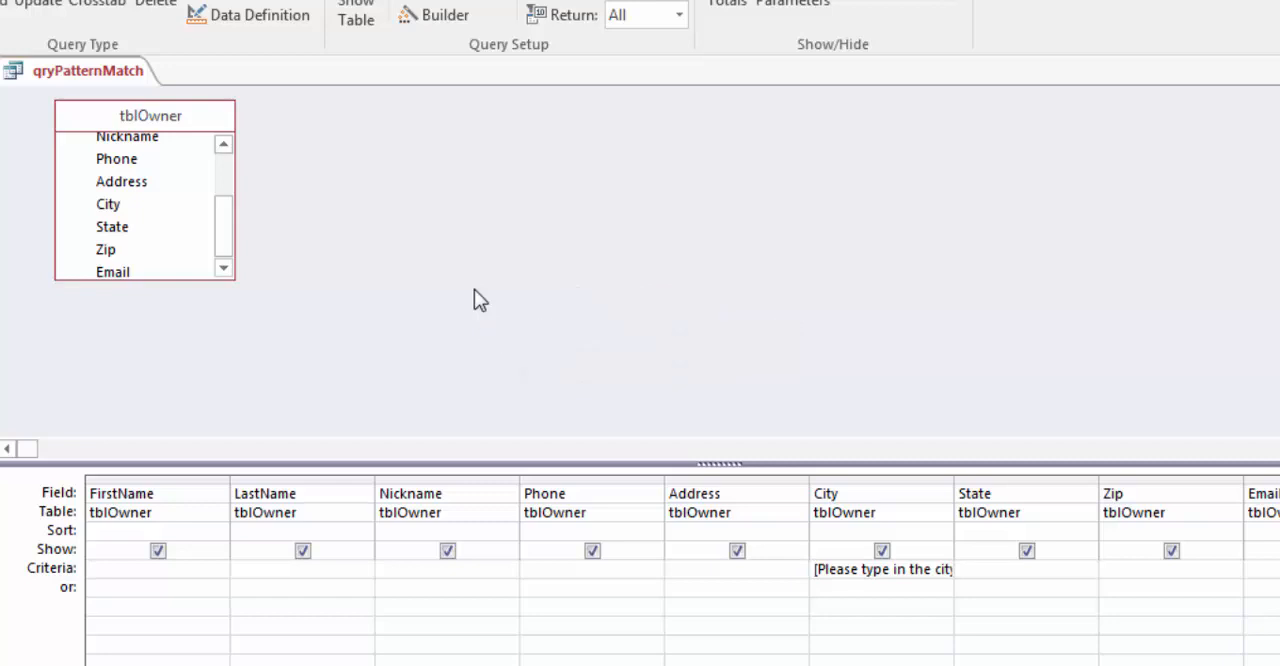
{"action": "left_click", "coordinate": [812, 569]}
{"action": "left_click_drag", "start_coordinate": [812, 569], "coordinate": [1023, 569]}
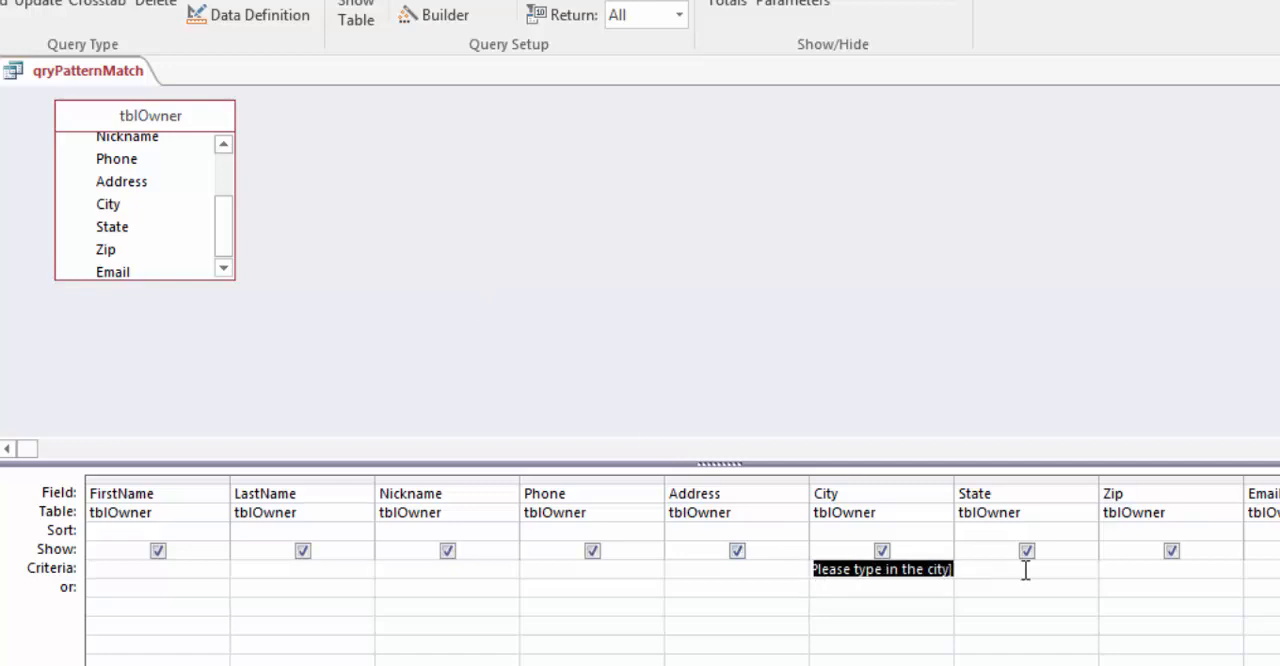
{"action": "key", "text": "Delete"}
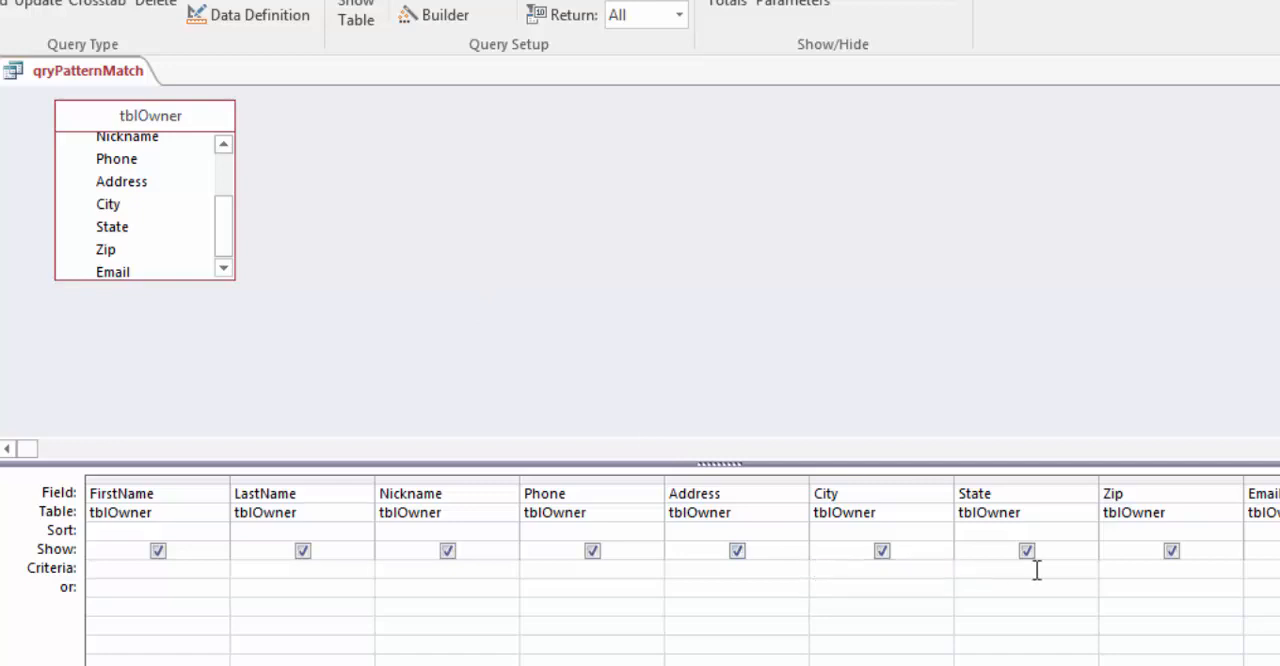
Step: Set the LastName field's criterion to Like "*" & [Please enter last name] & "*" using the Zoom editor
{"action": "right_click", "coordinate": [262, 567]}
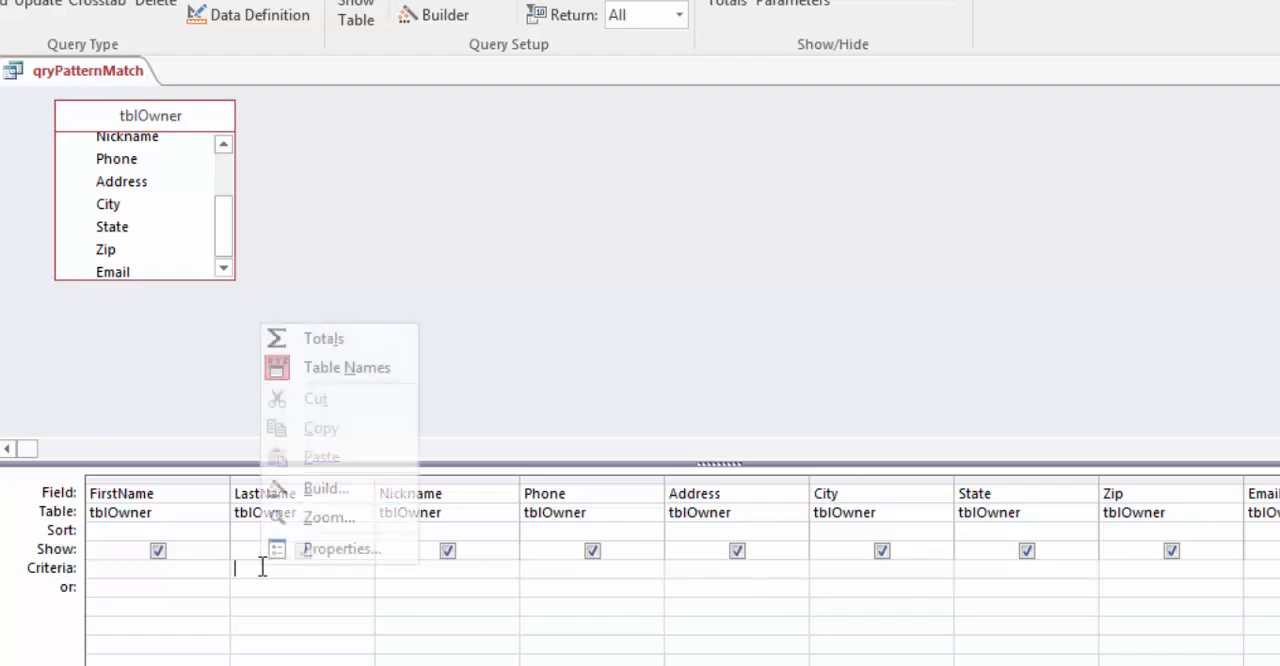
{"action": "left_click", "coordinate": [318, 514]}
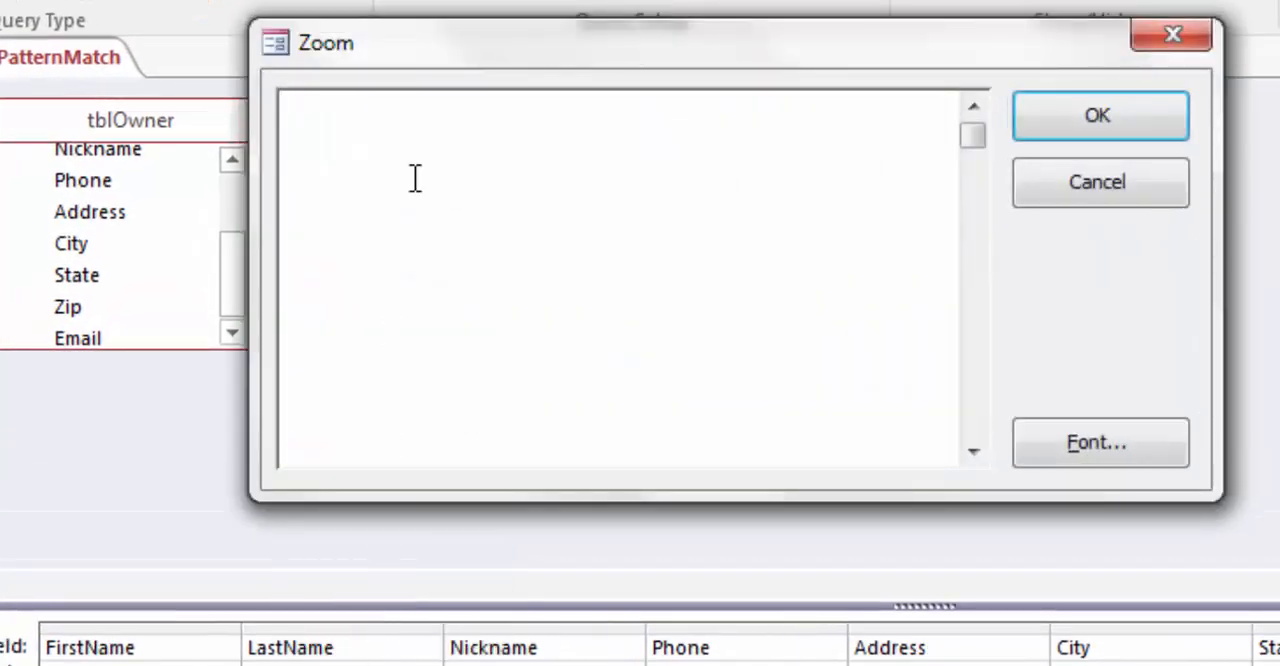
{"action": "type", "text": "Like"}
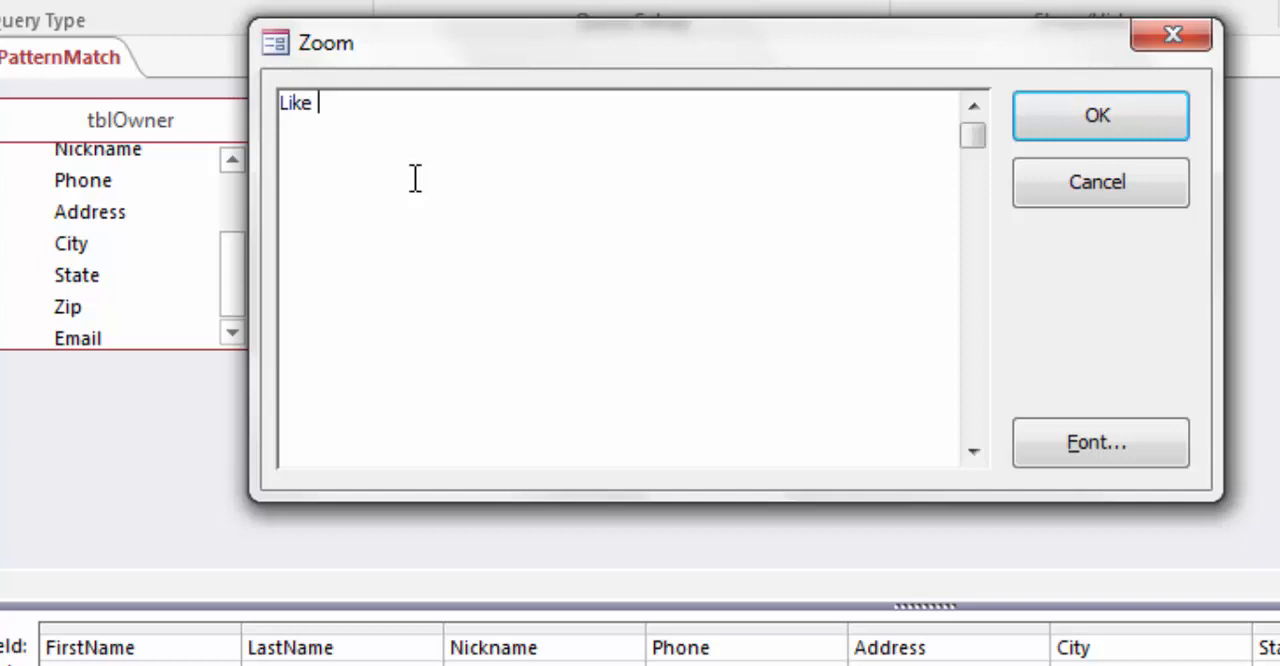
{"action": "type", "text": "\"*\" & [Plea"}
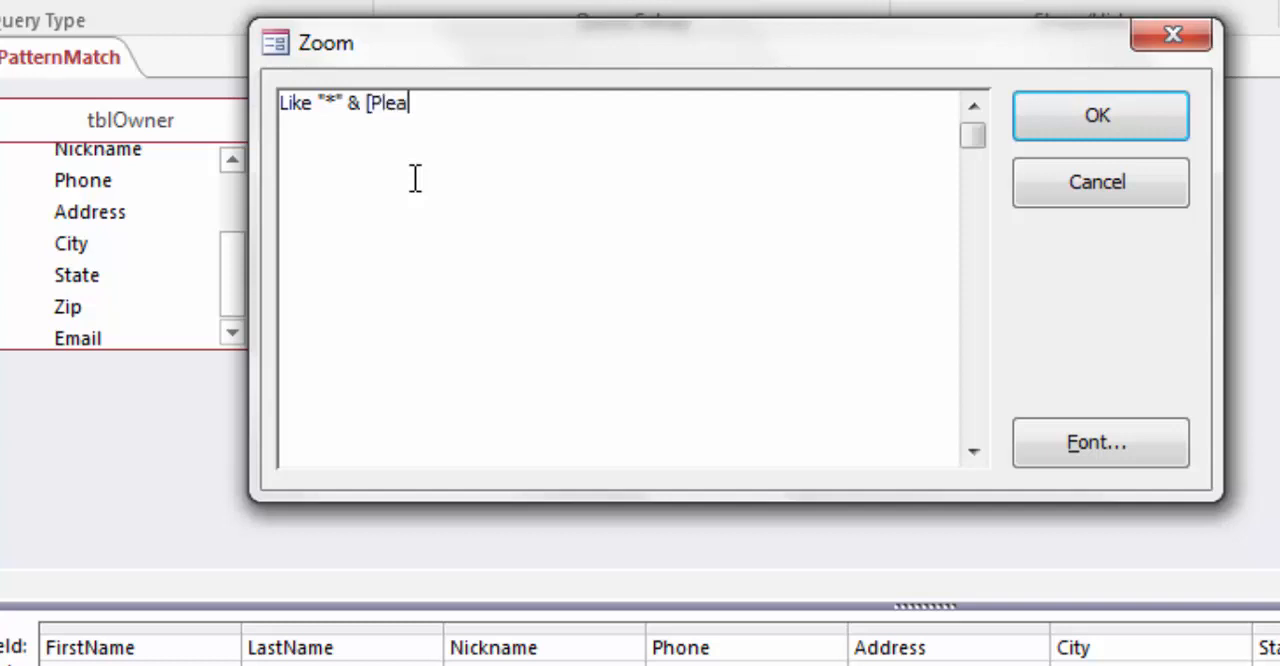
{"action": "type", "text": "se enter last name] & "}
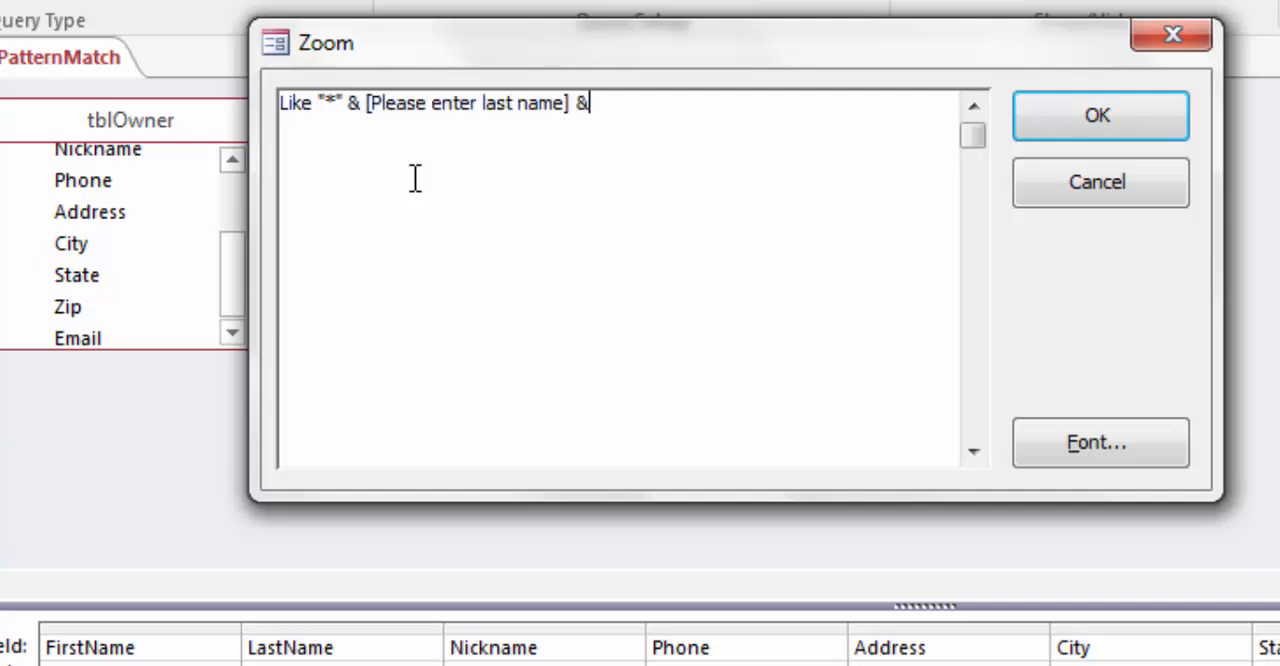
{"action": "type", "text": "\"*"}
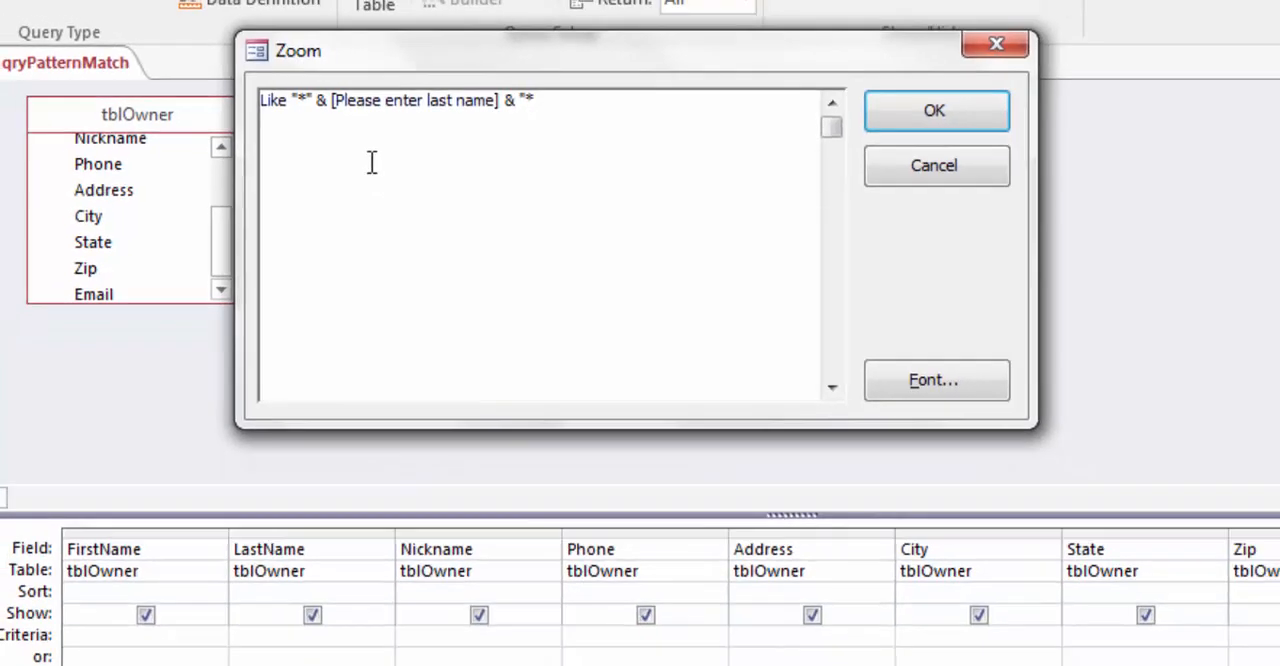
{"action": "type", "text": "\""}
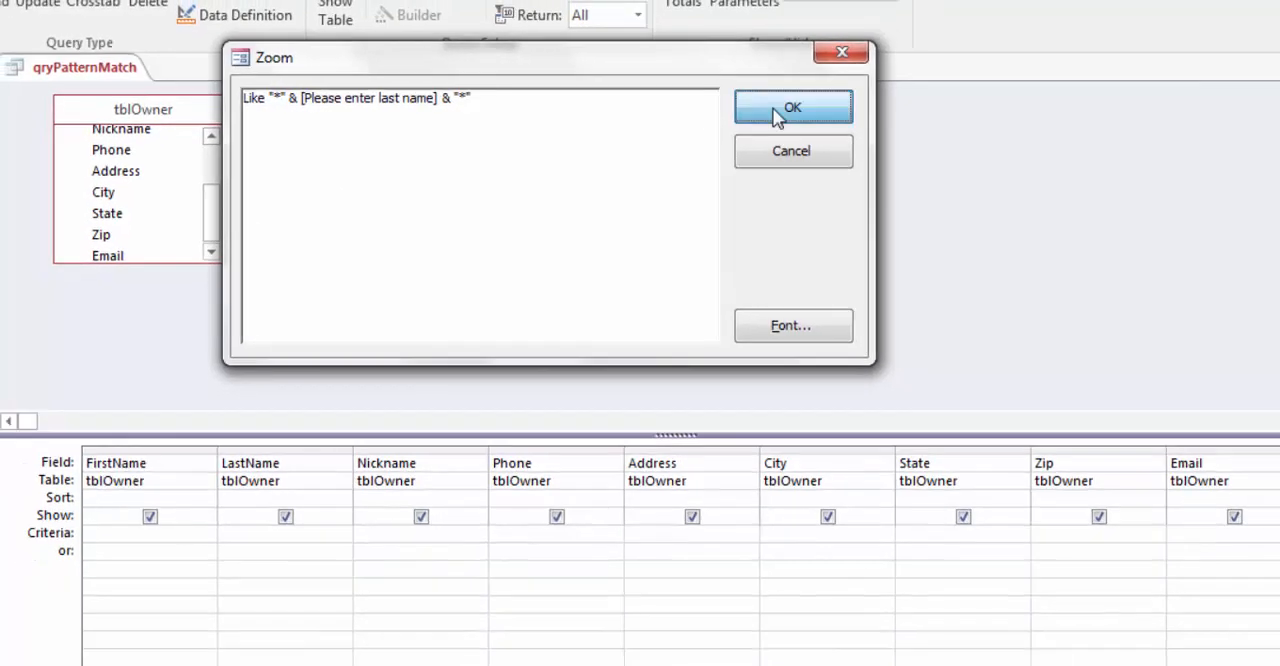
{"action": "left_click", "coordinate": [934, 110]}
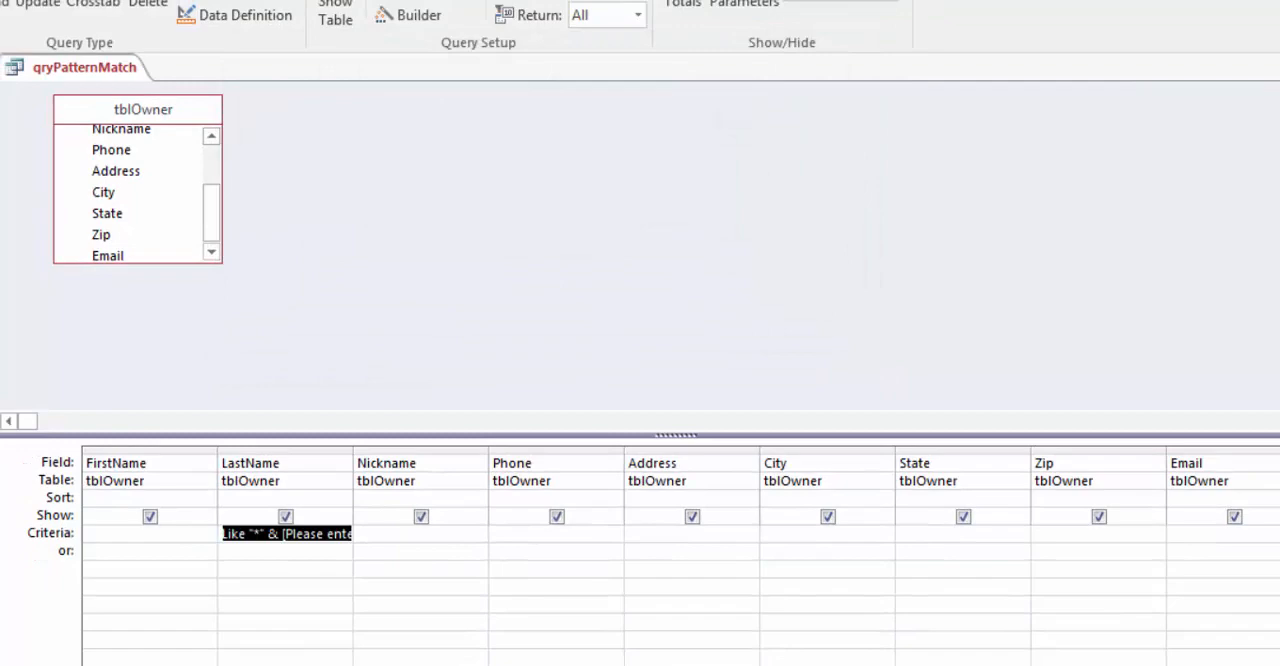
Step: Run the query with the last name prompt left blank and look through the returned owner records
{"action": "left_click", "coordinate": [2, 5]}
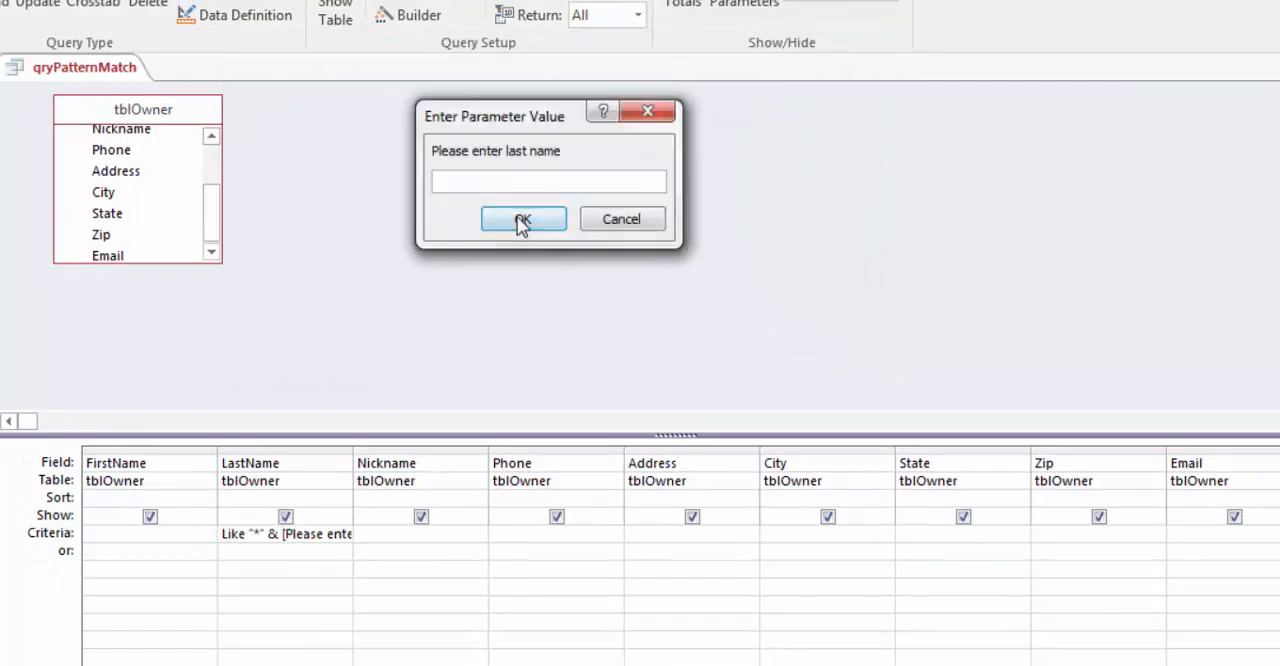
{"action": "left_click", "coordinate": [522, 220]}
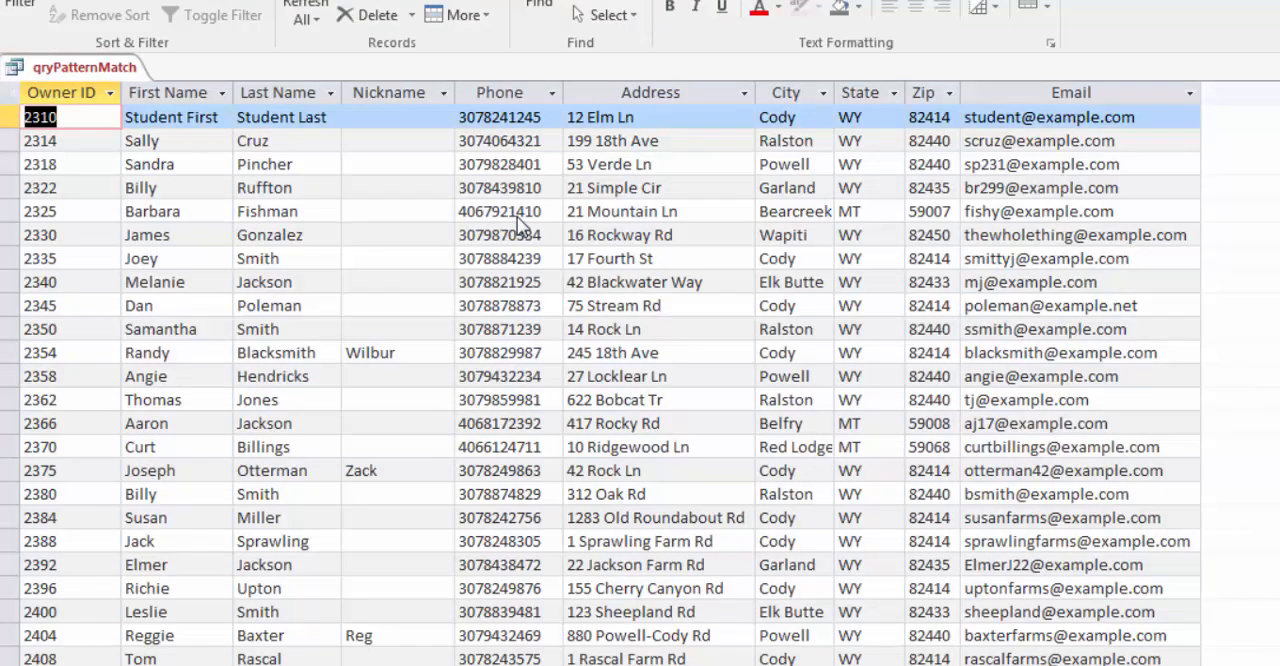
{"action": "scroll", "coordinate": [472, 316], "scroll_direction": "down", "scroll_amount": 2}
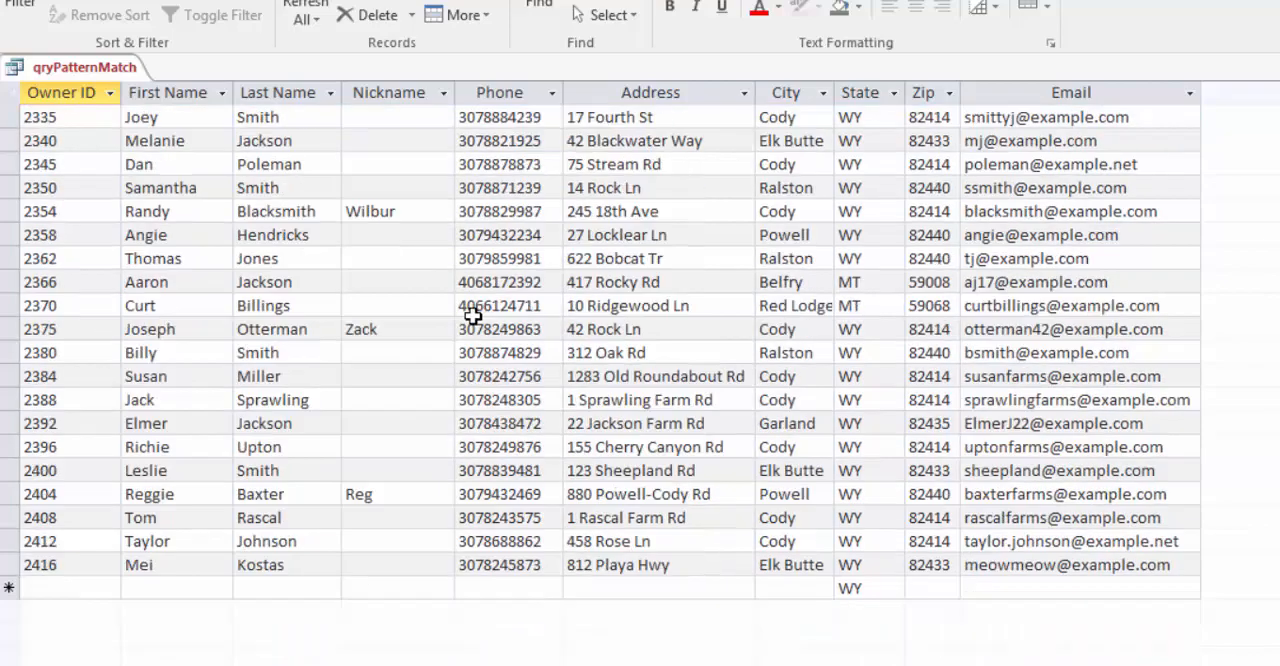
{"action": "scroll", "coordinate": [473, 316], "scroll_direction": "down", "scroll_amount": 4}
{"action": "scroll", "coordinate": [473, 316], "scroll_direction": "up", "scroll_amount": 6}
Step: Return to the query design and rerun the query, filtering by part of a last name at the prompt
{"action": "left_click", "coordinate": [4, 4]}
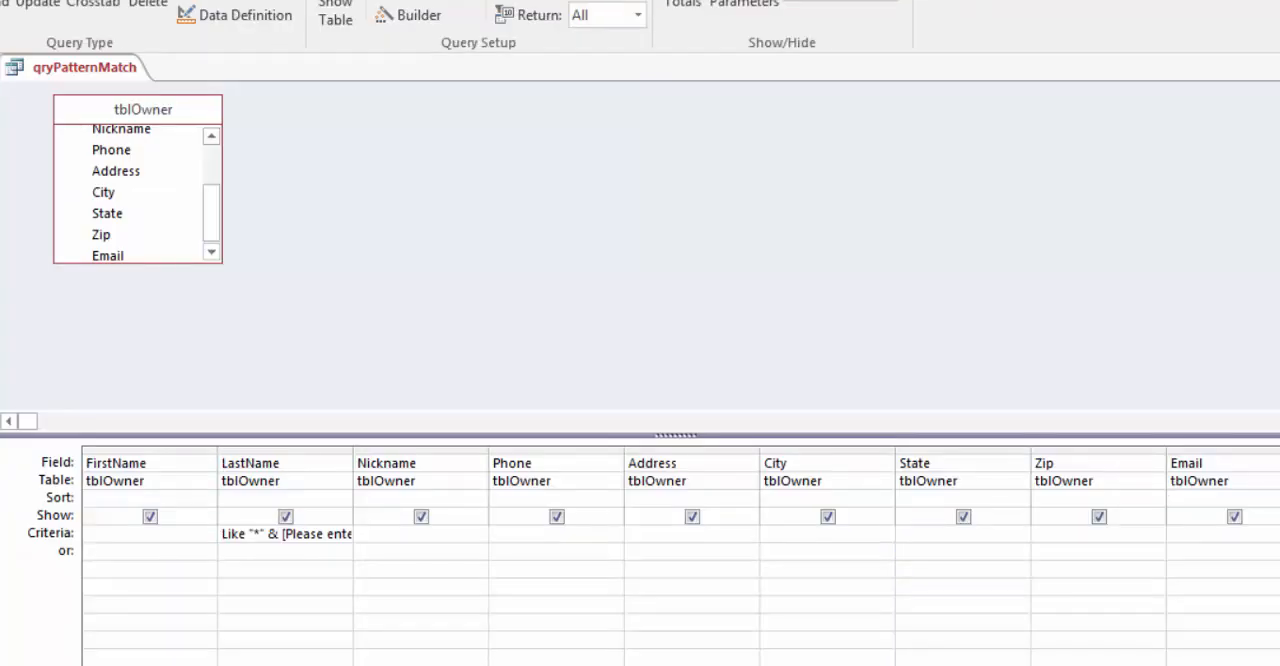
{"action": "left_click", "coordinate": [4, 4]}
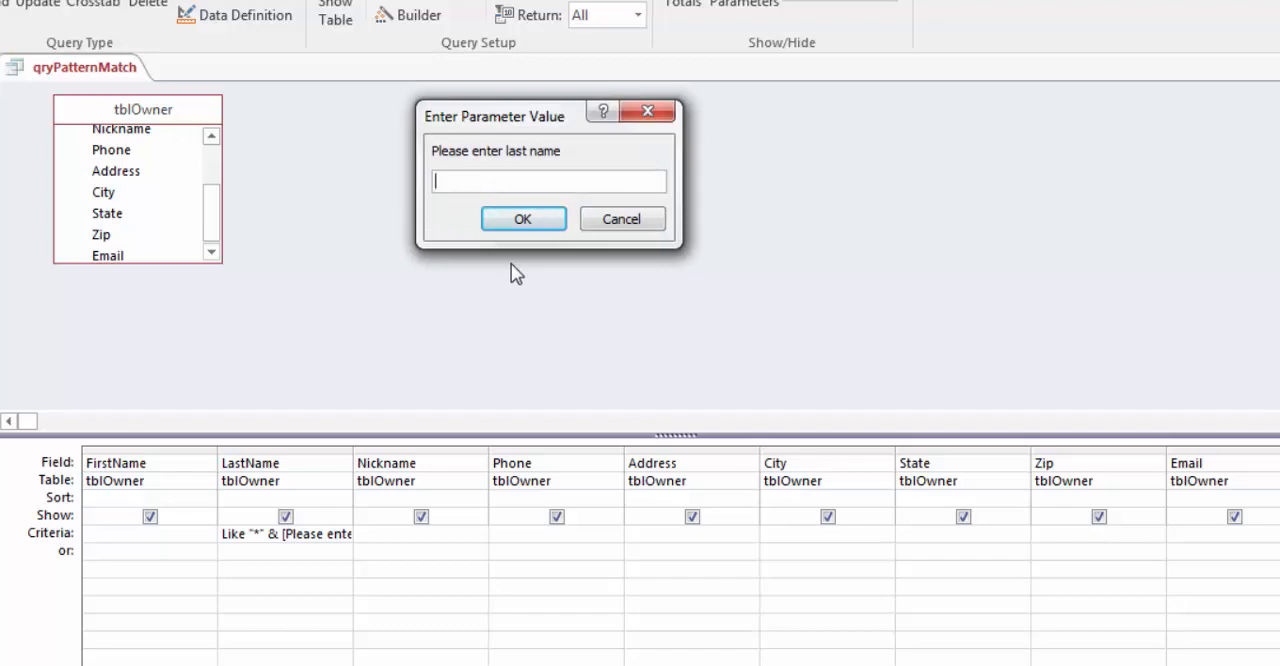
{"action": "left_click", "coordinate": [540, 224]}
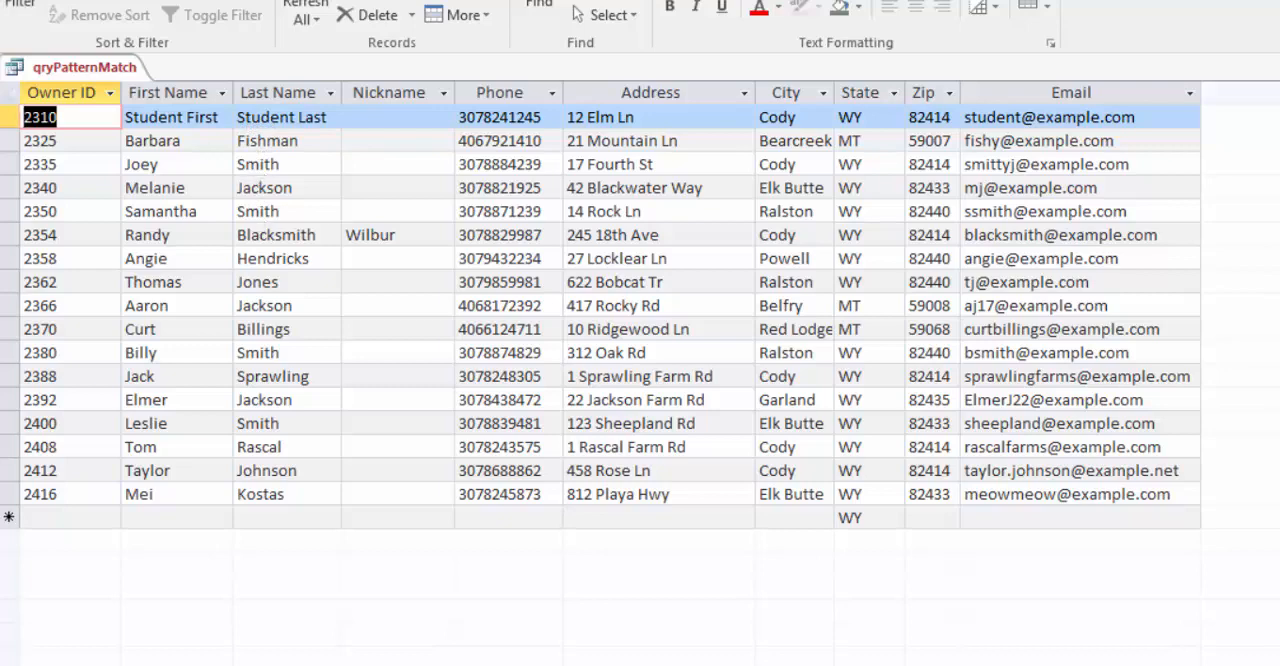
Step: Return to the query design and change the LastName field's criterion to Like [Please enter last name] & "*" in the Zoom editor
{"action": "left_click", "coordinate": [2, 2]}
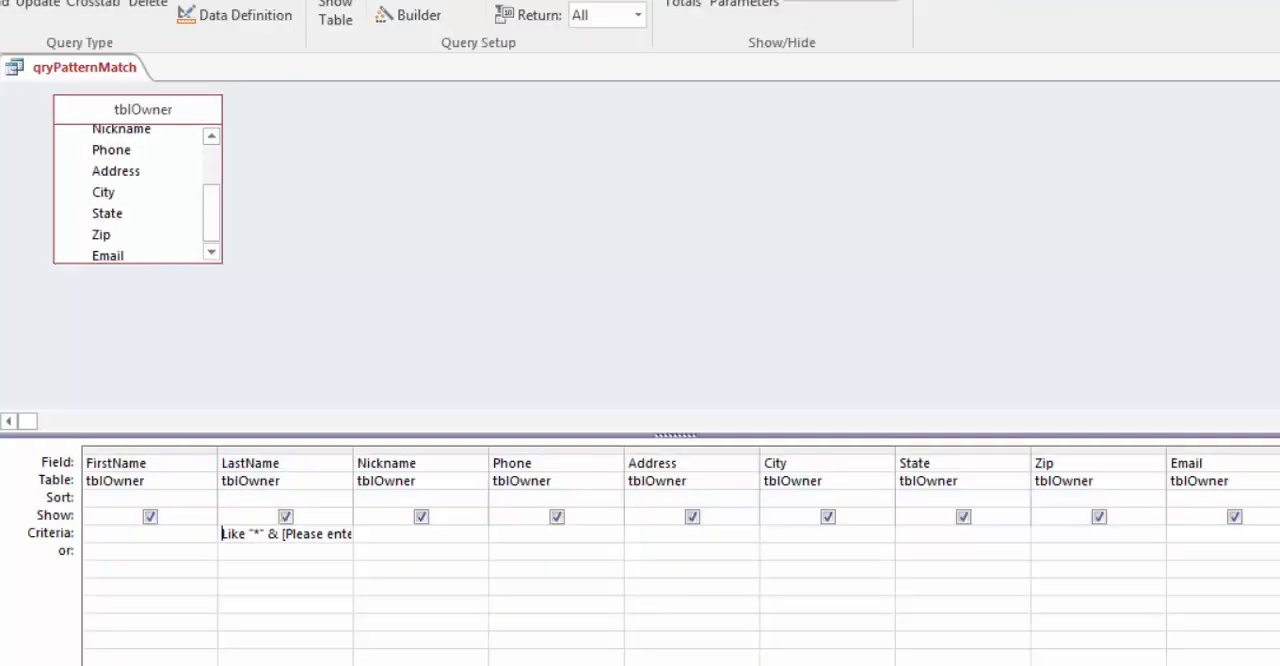
{"action": "right_click", "coordinate": [298, 533]}
{"action": "left_click", "coordinate": [352, 488]}
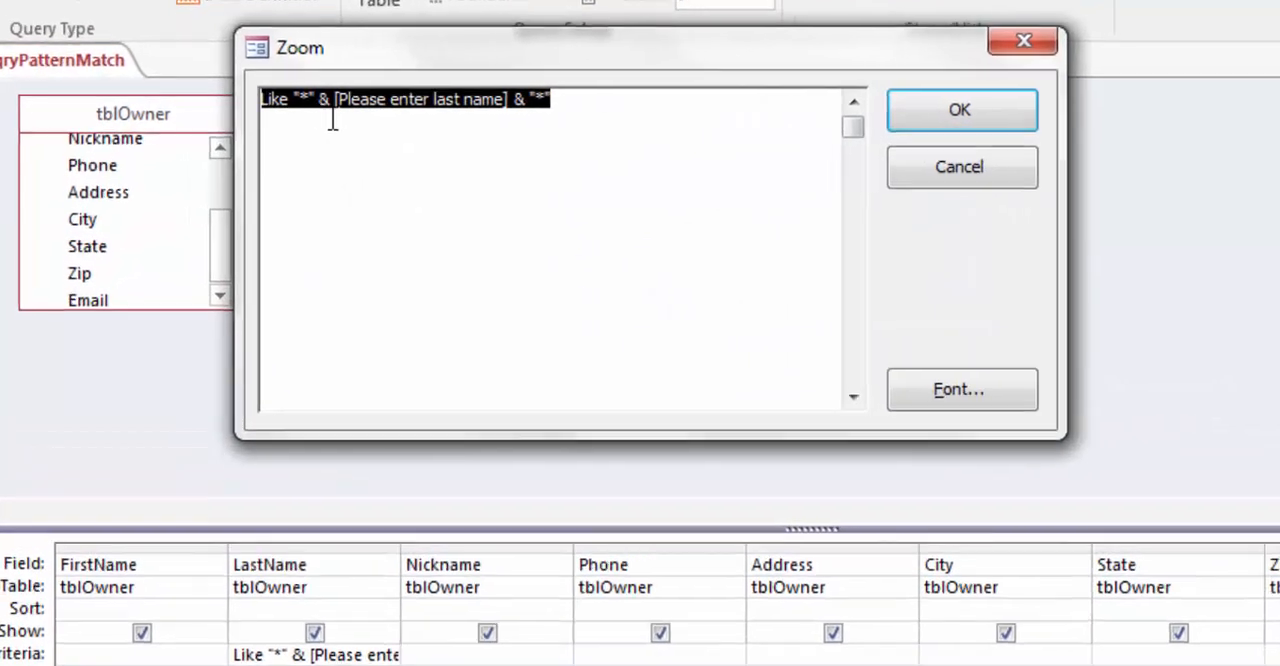
{"action": "left_click", "coordinate": [301, 114]}
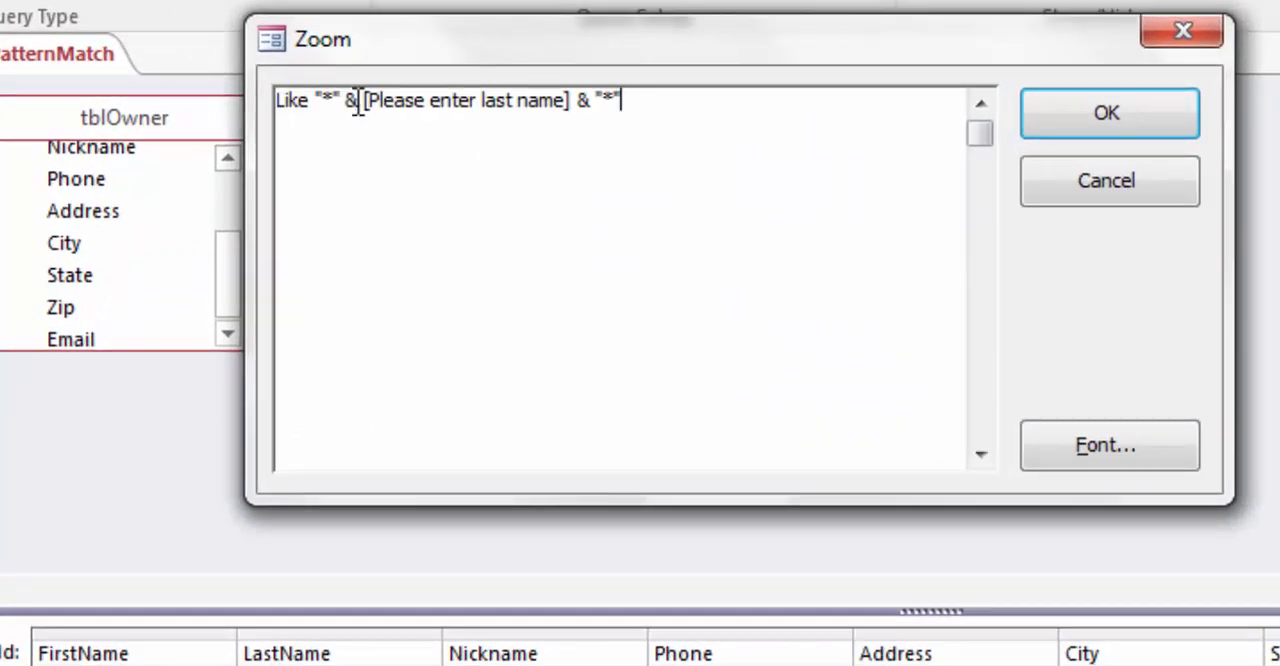
{"action": "left_click", "coordinate": [357, 104]}
{"action": "key", "text": "BackSpace"}
{"action": "key", "text": "BackSpace"}
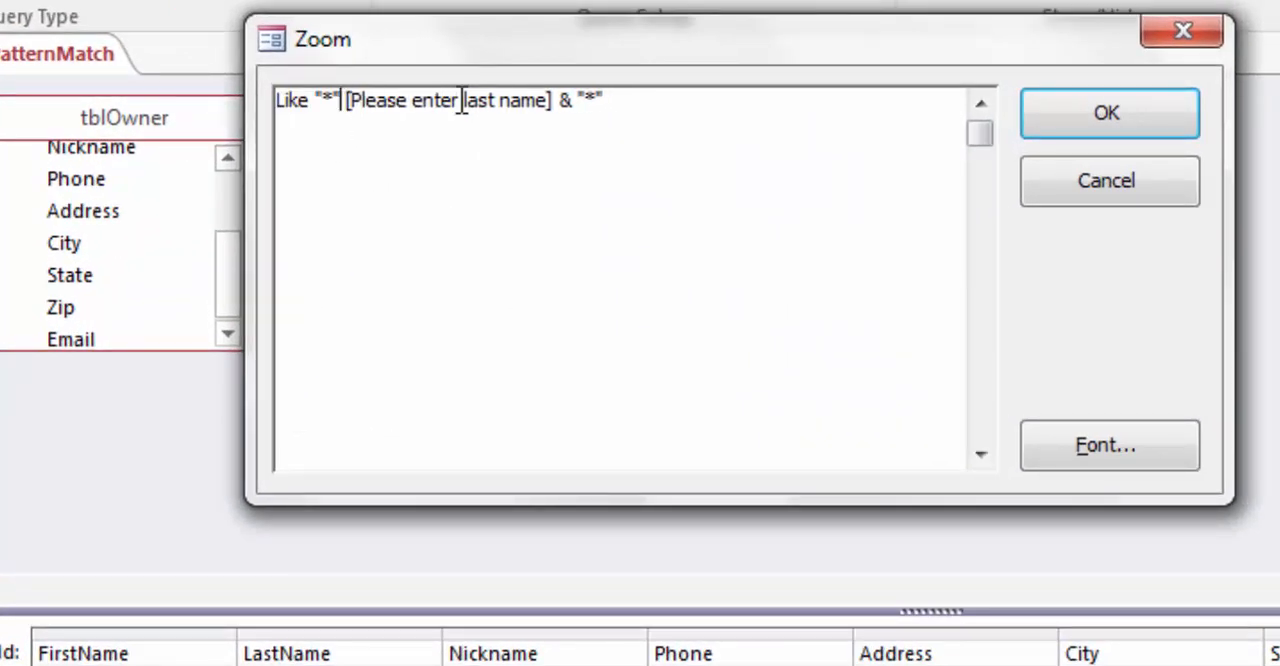
{"action": "key", "text": "BackSpace"}
{"action": "key", "text": "BackSpace"}
{"action": "key", "text": "BackSpace"}
{"action": "key", "text": "BackSpace"}
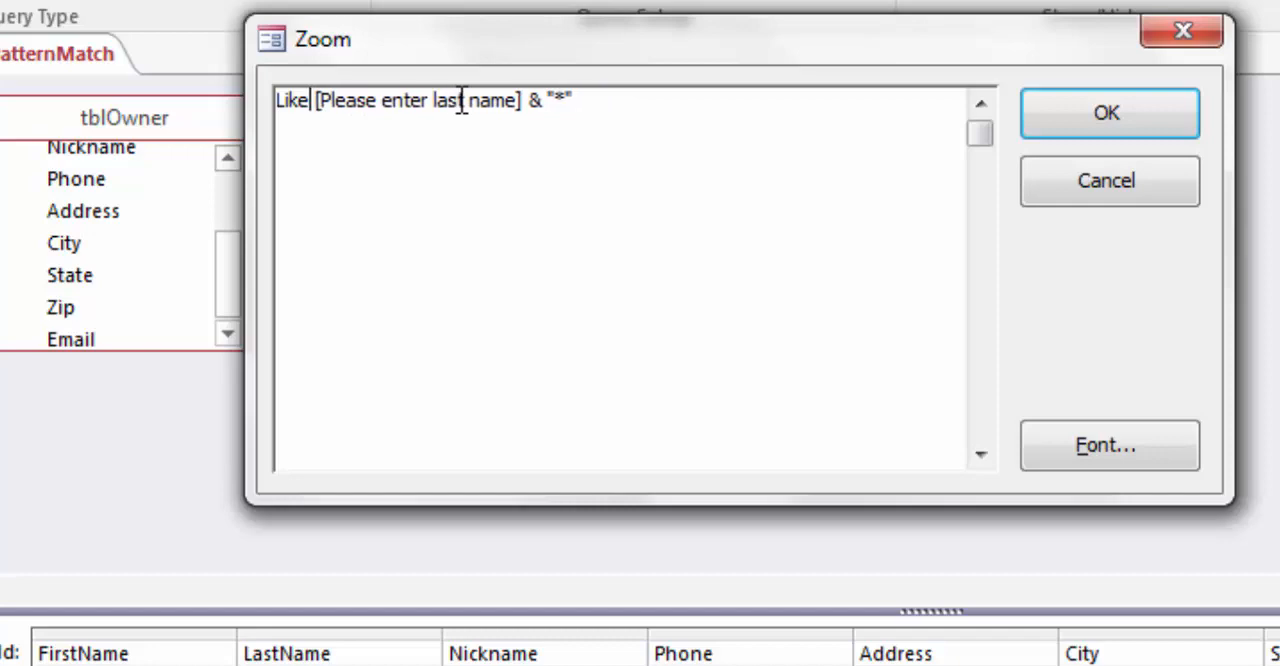
{"action": "left_click", "coordinate": [1071, 115]}
Step: Run the revised query with the last name prompt left blank, and return to the query design
{"action": "left_click", "coordinate": [0, 0]}
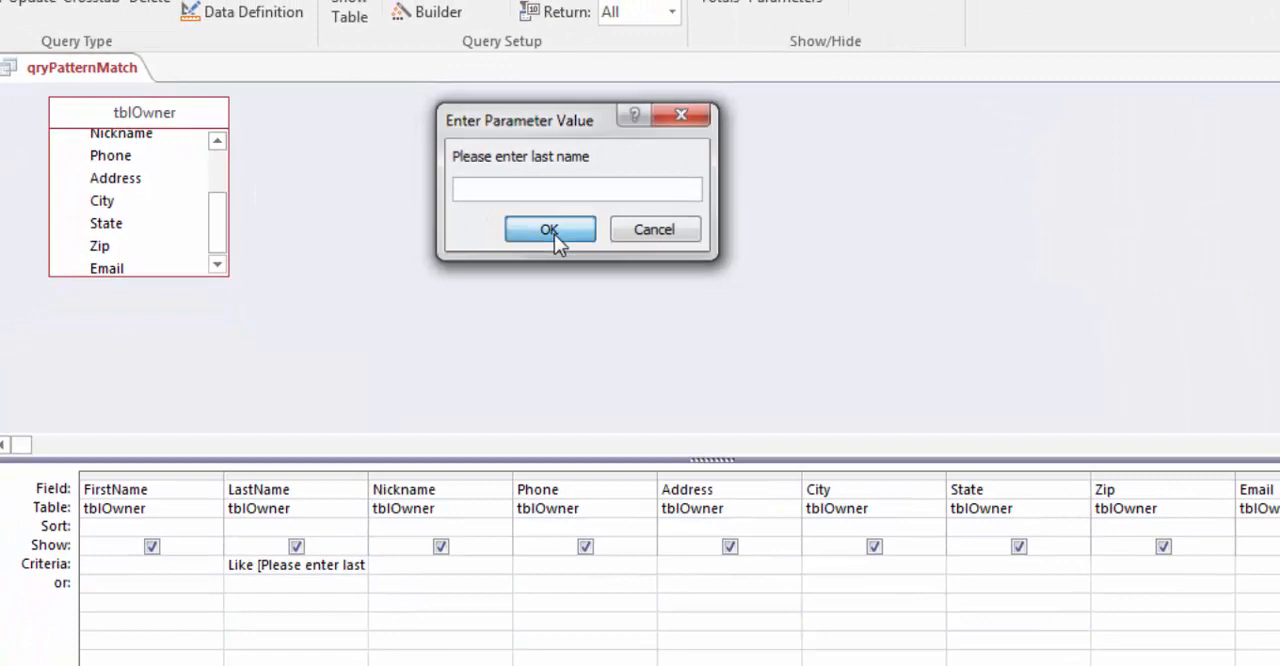
{"action": "left_click", "coordinate": [550, 230]}
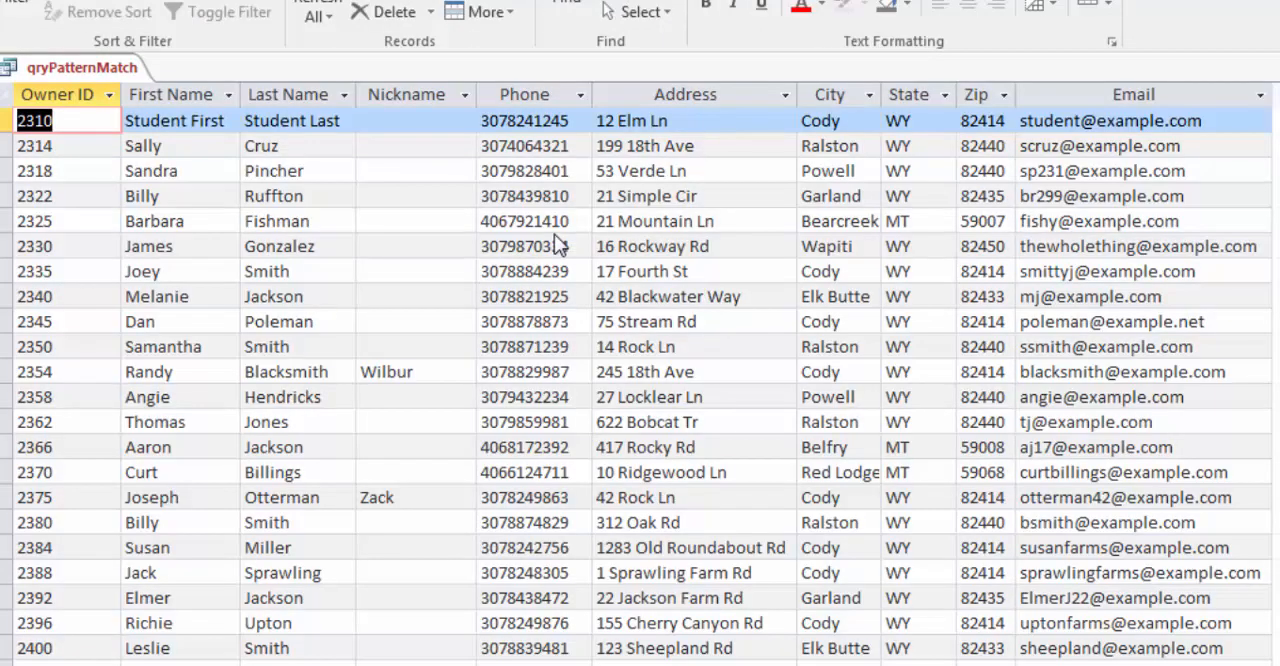
{"action": "key", "text": "ctrl+comma"}
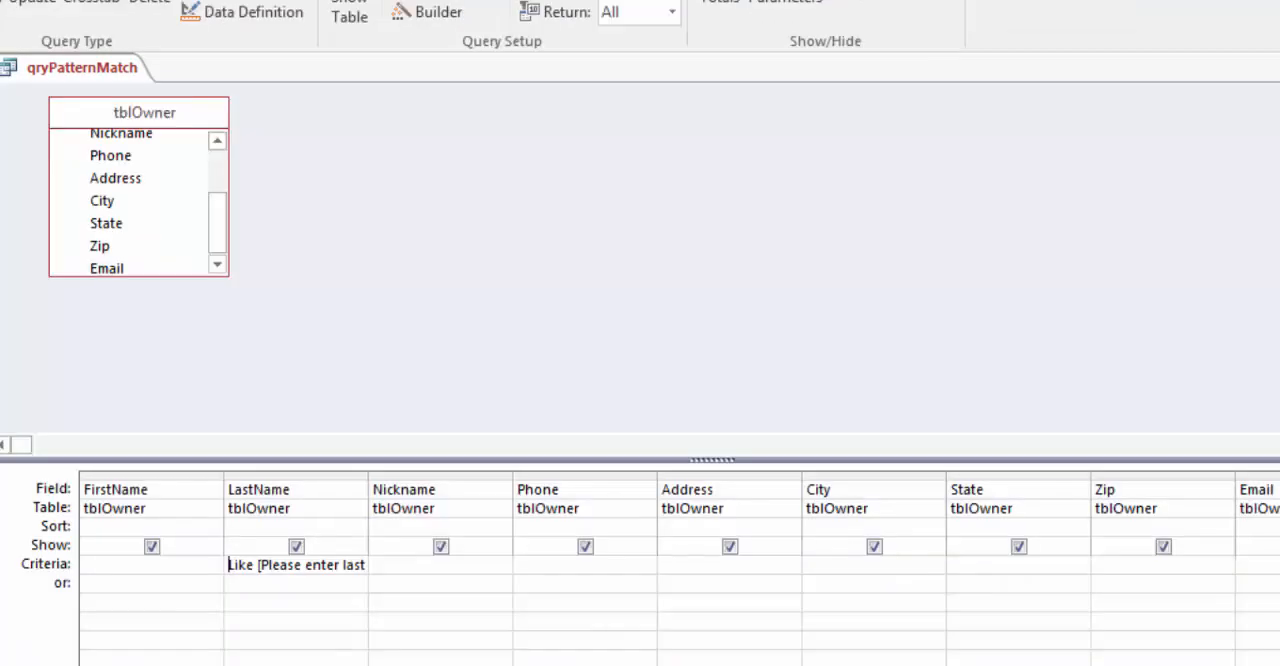
Step: Rerun the query with s entered at the last name prompt, review the matching owners, and leave the results
{"action": "key", "text": "ctrl+period"}
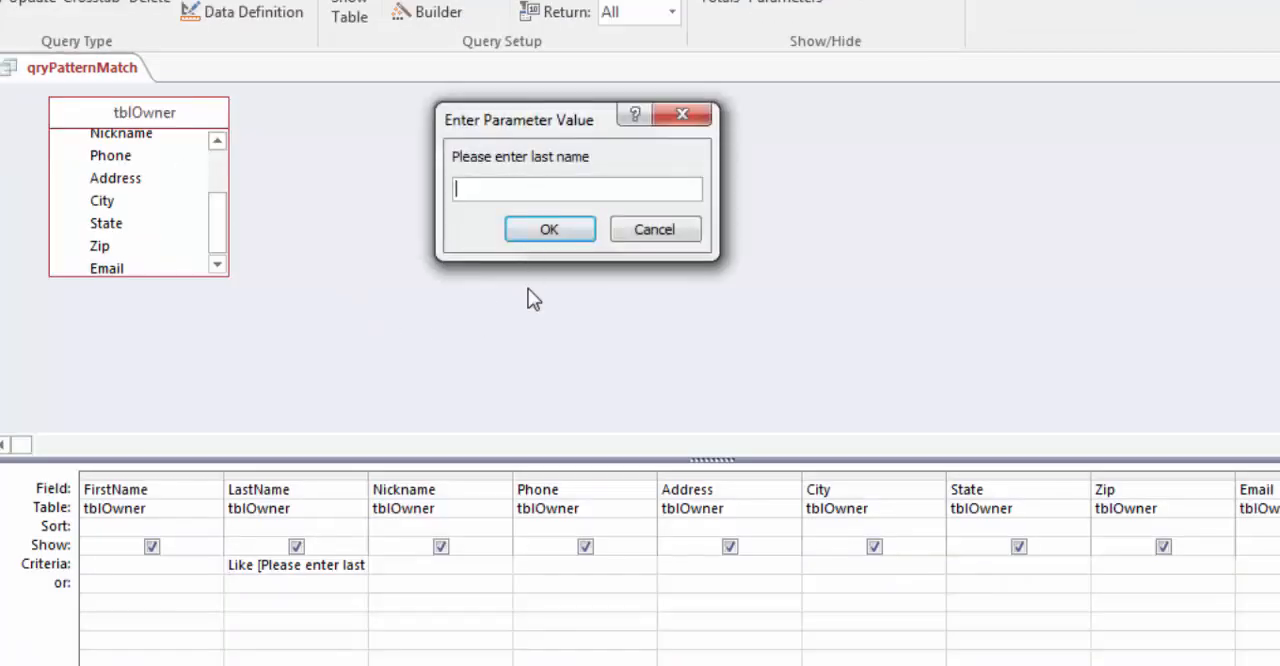
{"action": "type", "text": "s"}
{"action": "left_click", "coordinate": [549, 230]}
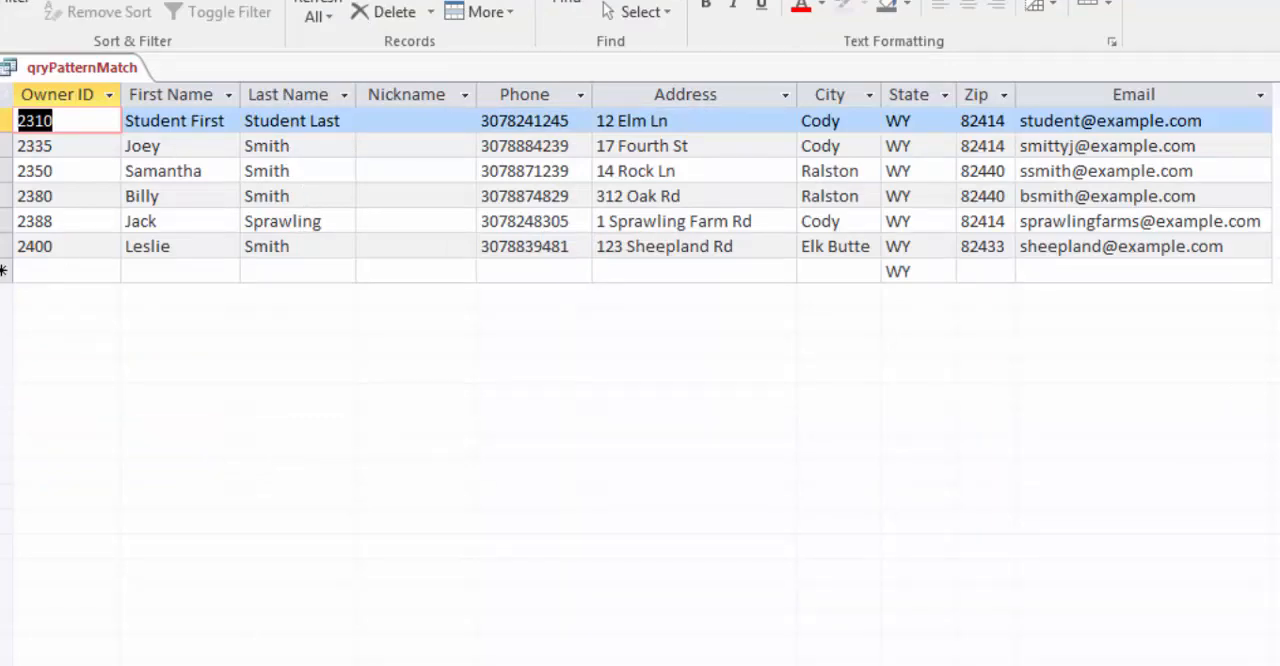
{"action": "left_click", "coordinate": [2, 2]}
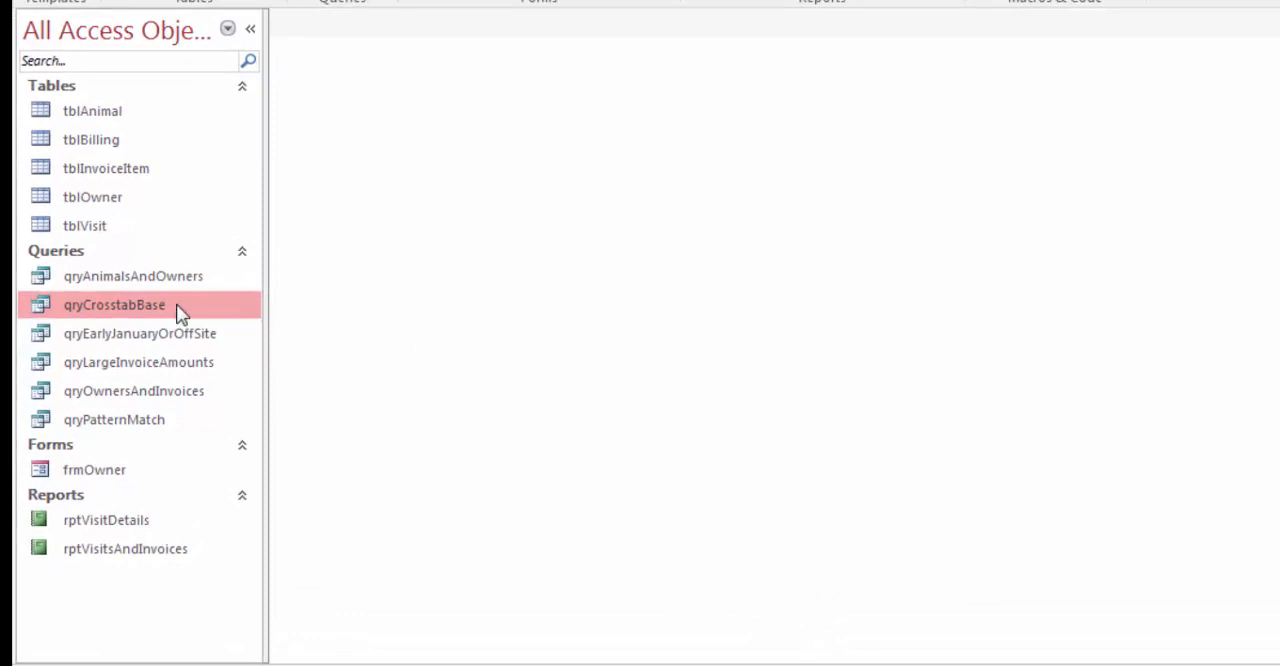
Step: Look over the qryCrosstabBase query and start a new crosstab query based on it with the Crosstab Query Wizard
{"action": "double_click", "coordinate": [180, 312]}
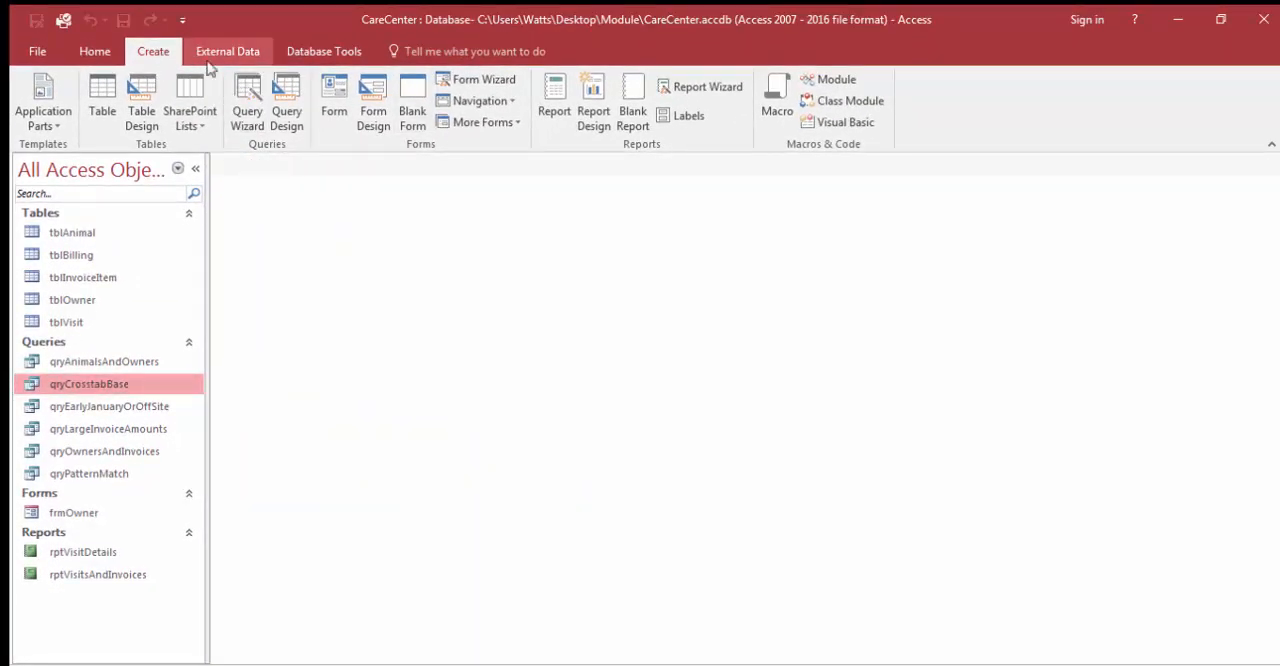
{"action": "left_click", "coordinate": [252, 100]}
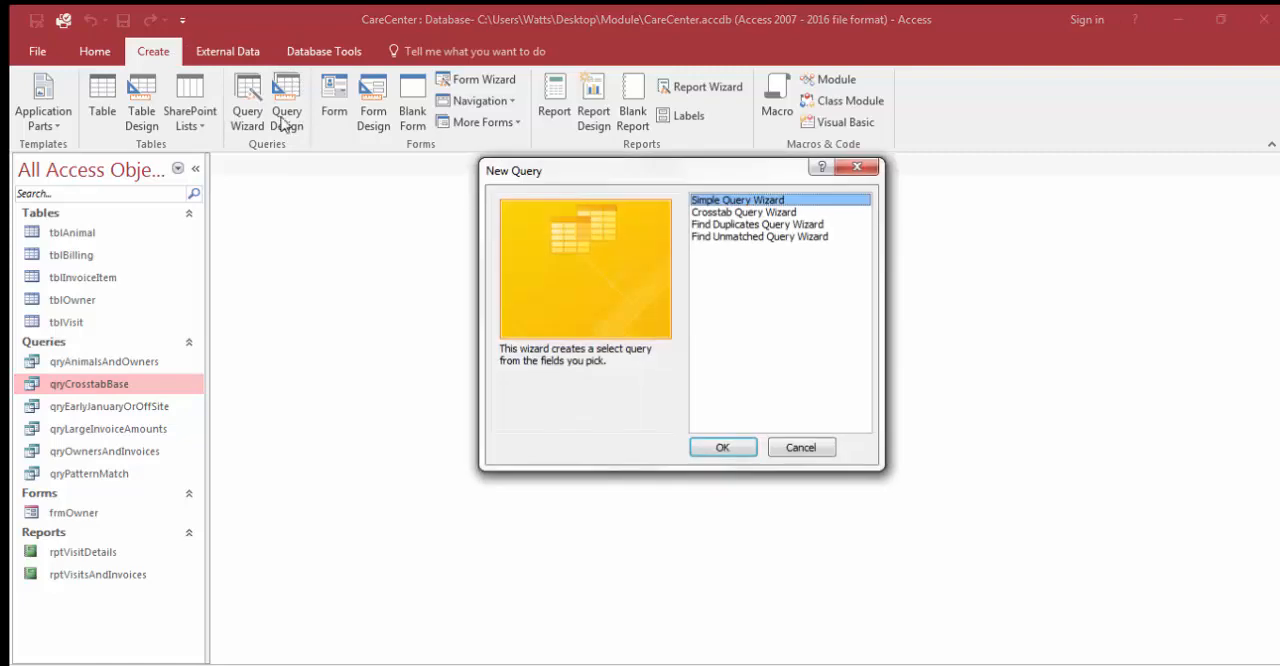
{"action": "left_click", "coordinate": [766, 215]}
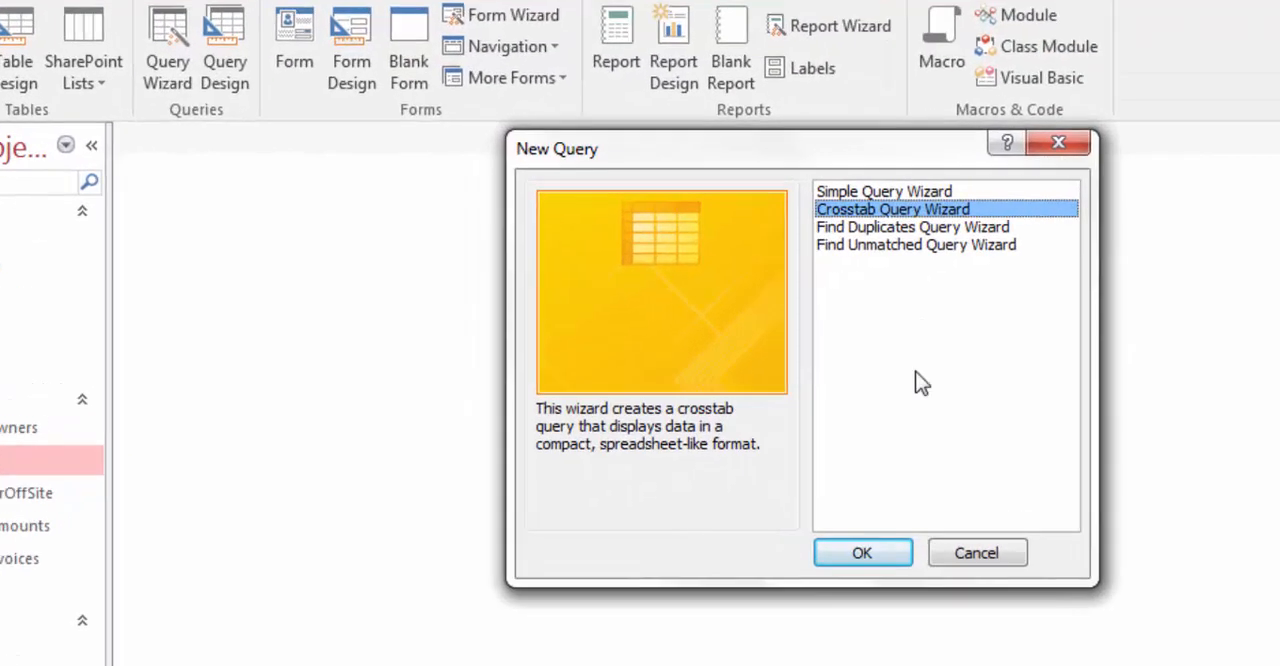
{"action": "left_click", "coordinate": [812, 494]}
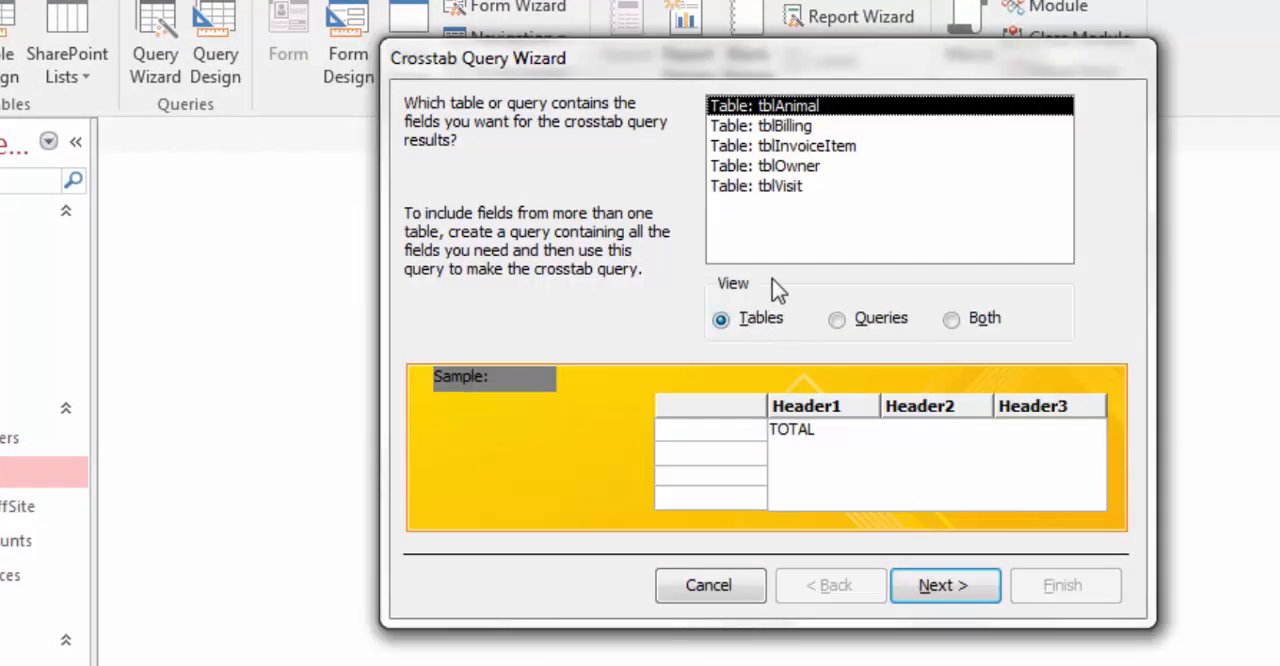
{"action": "left_click", "coordinate": [837, 320]}
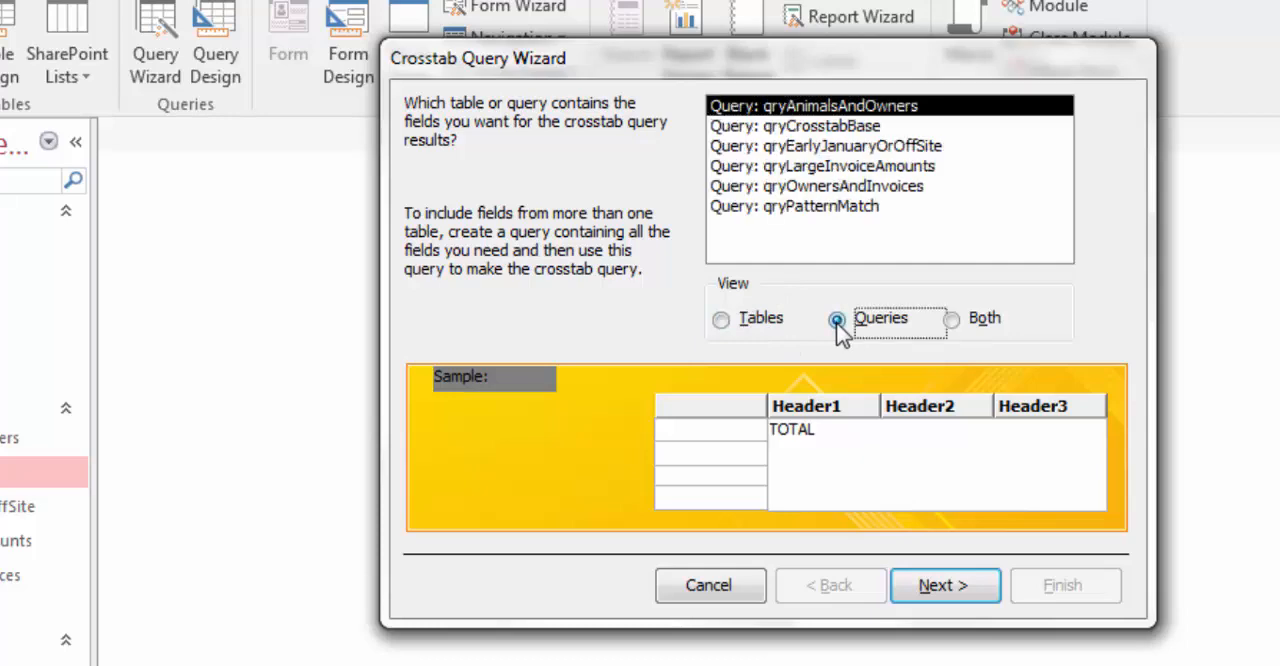
{"action": "left_click", "coordinate": [822, 128]}
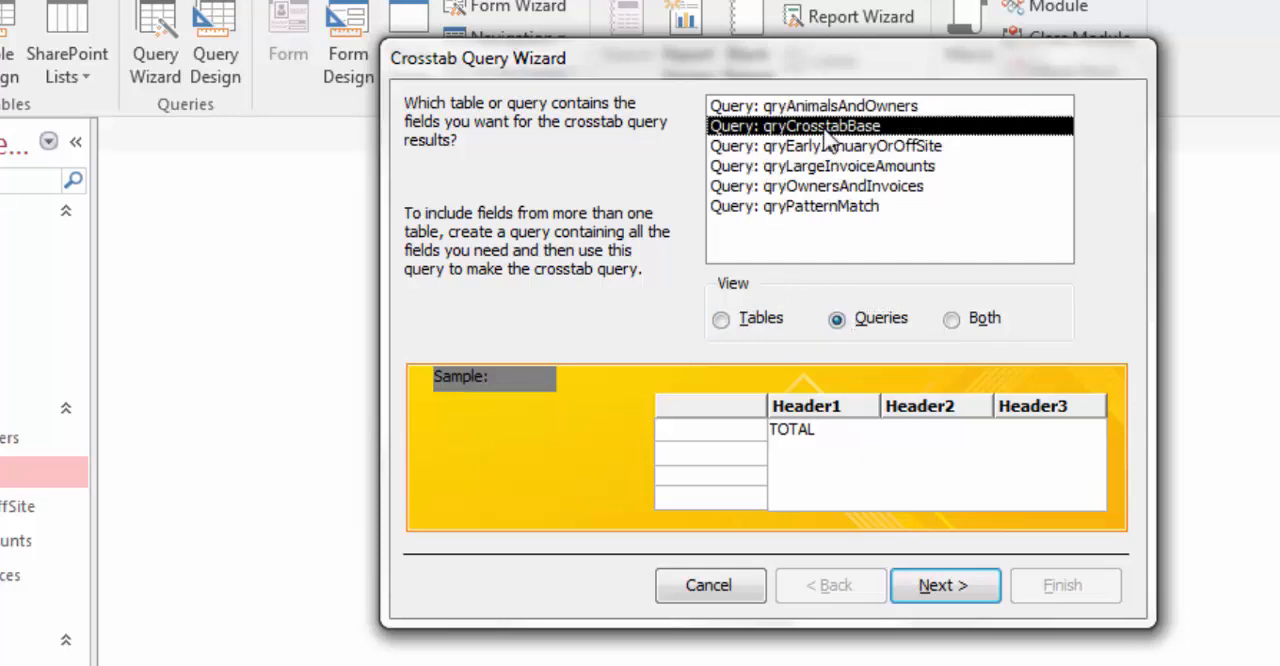
{"action": "left_click", "coordinate": [935, 587]}
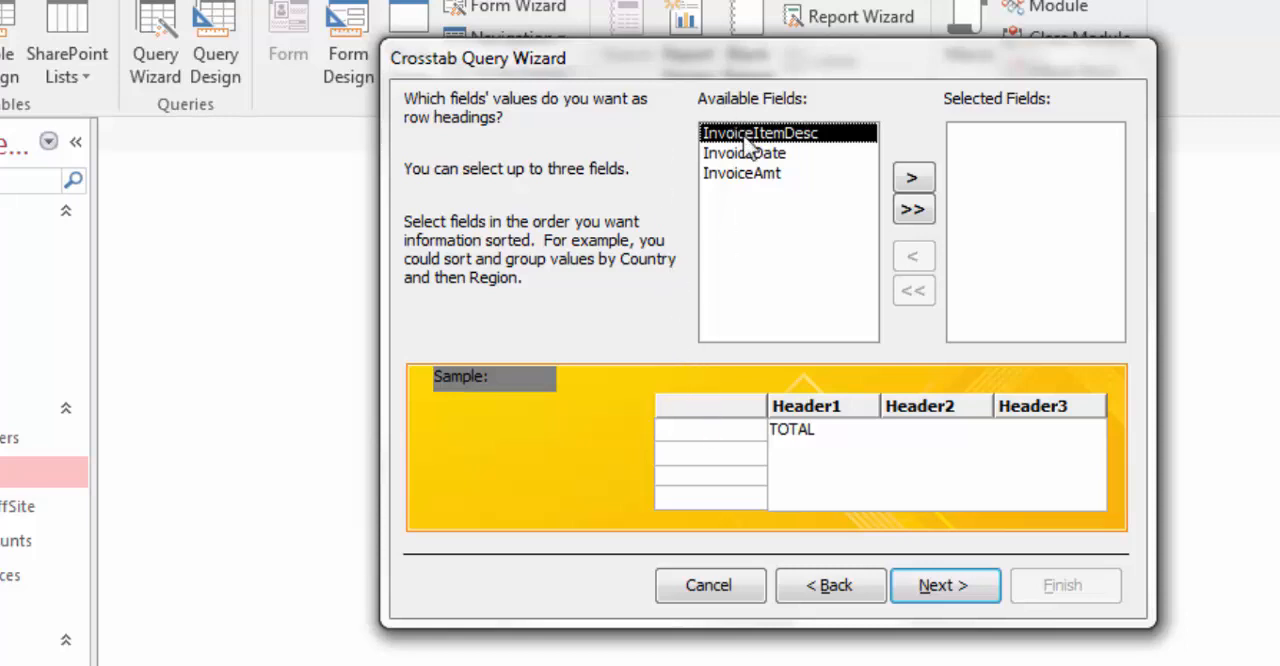
Step: Use InvoiceItemDesc for the crosstab's row headings and InvoiceDate grouped by Month for its column headings
{"action": "left_click", "coordinate": [910, 177]}
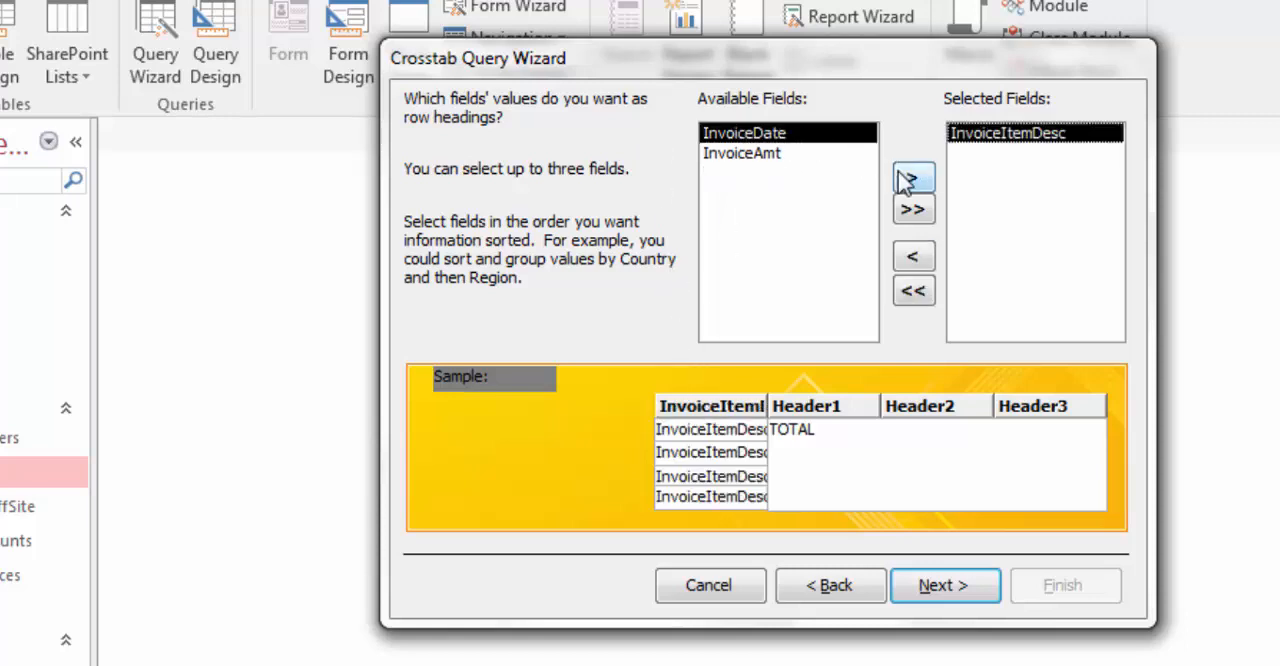
{"action": "left_click", "coordinate": [938, 585]}
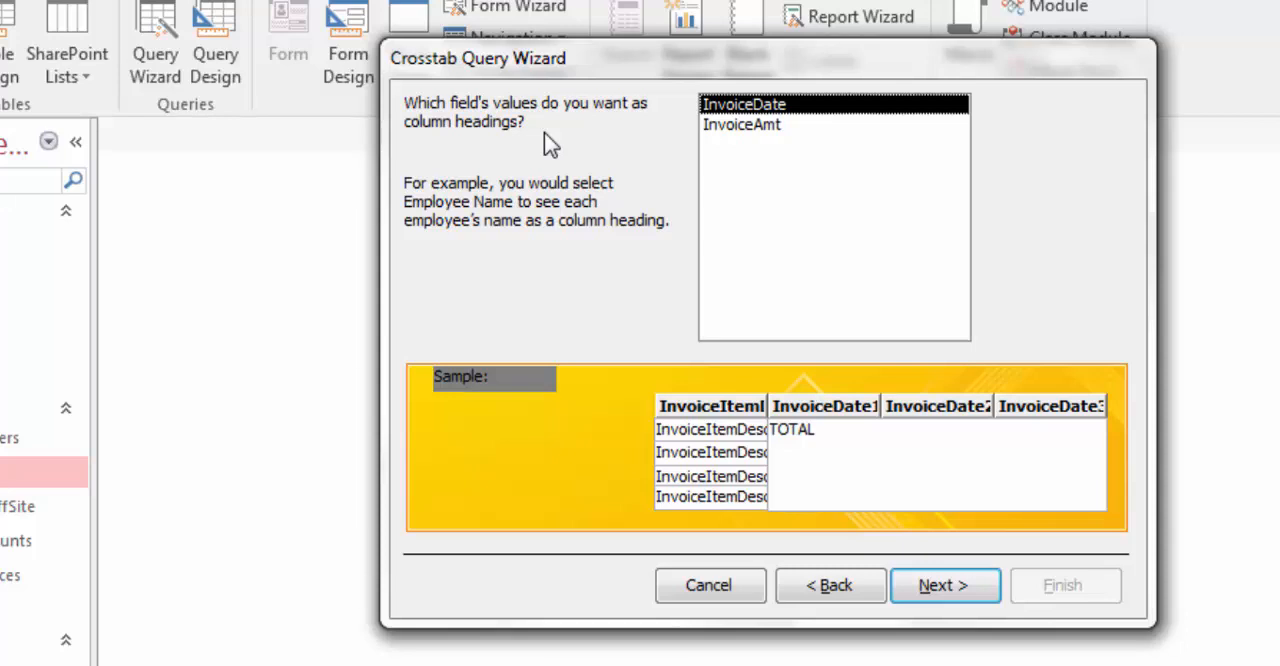
{"action": "left_click", "coordinate": [930, 588]}
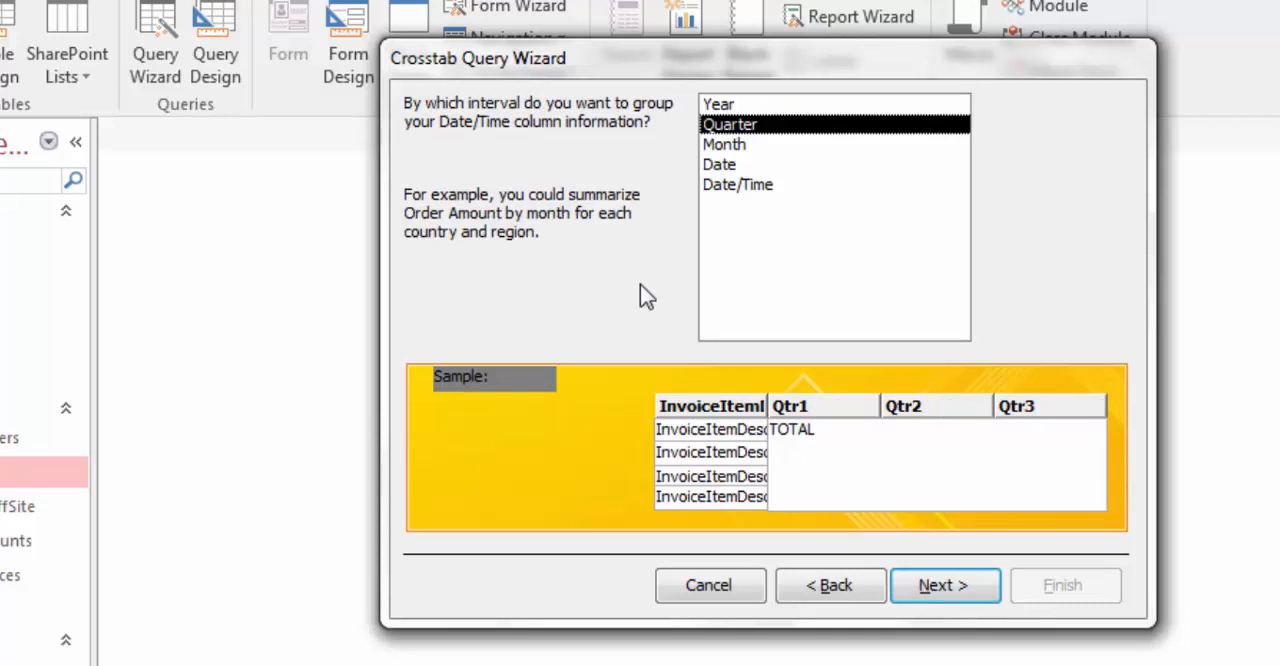
{"action": "left_click", "coordinate": [718, 146]}
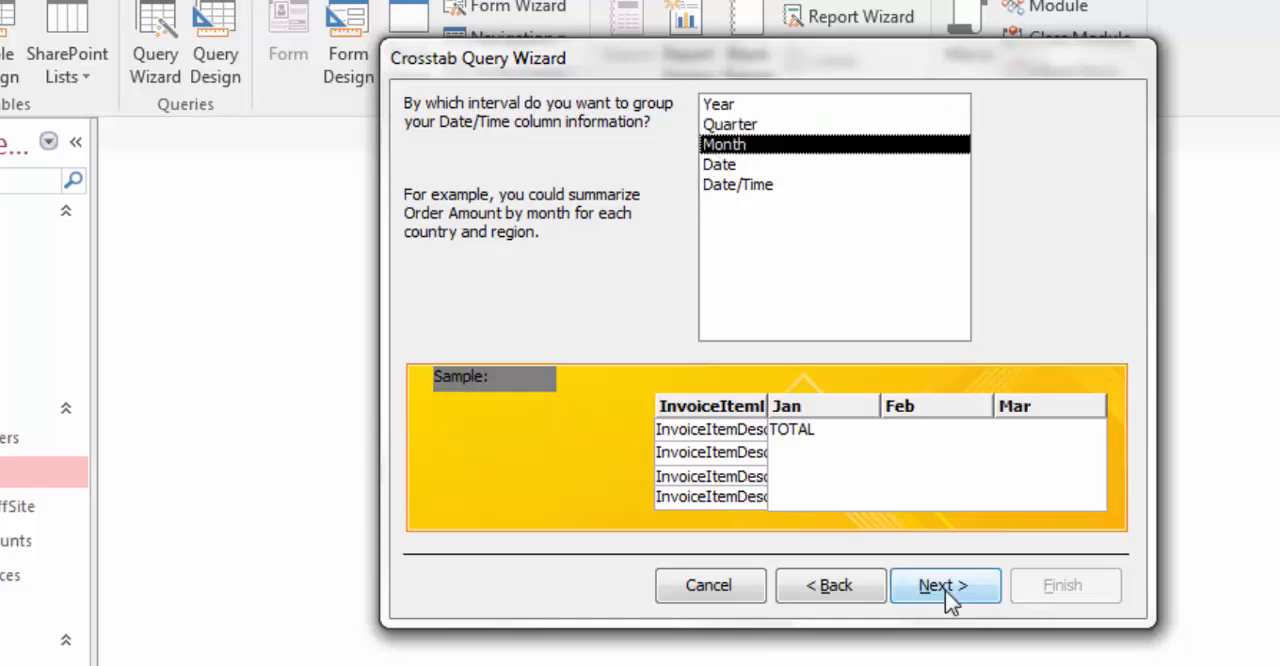
{"action": "left_click", "coordinate": [944, 586]}
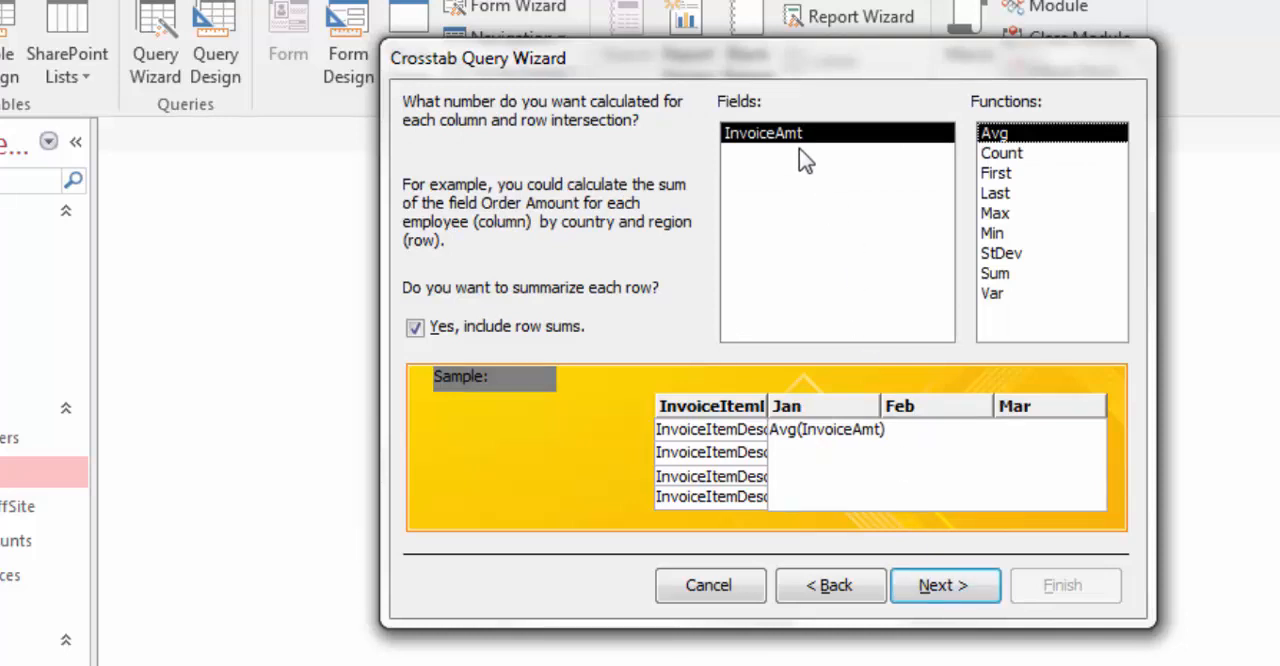
Step: Calculate the Sum of InvoiceAmt with row sums included, and finish the crosstab query under its default name to view its results
{"action": "left_click", "coordinate": [797, 143]}
{"action": "left_click", "coordinate": [1008, 140]}
{"action": "left_click", "coordinate": [1000, 274]}
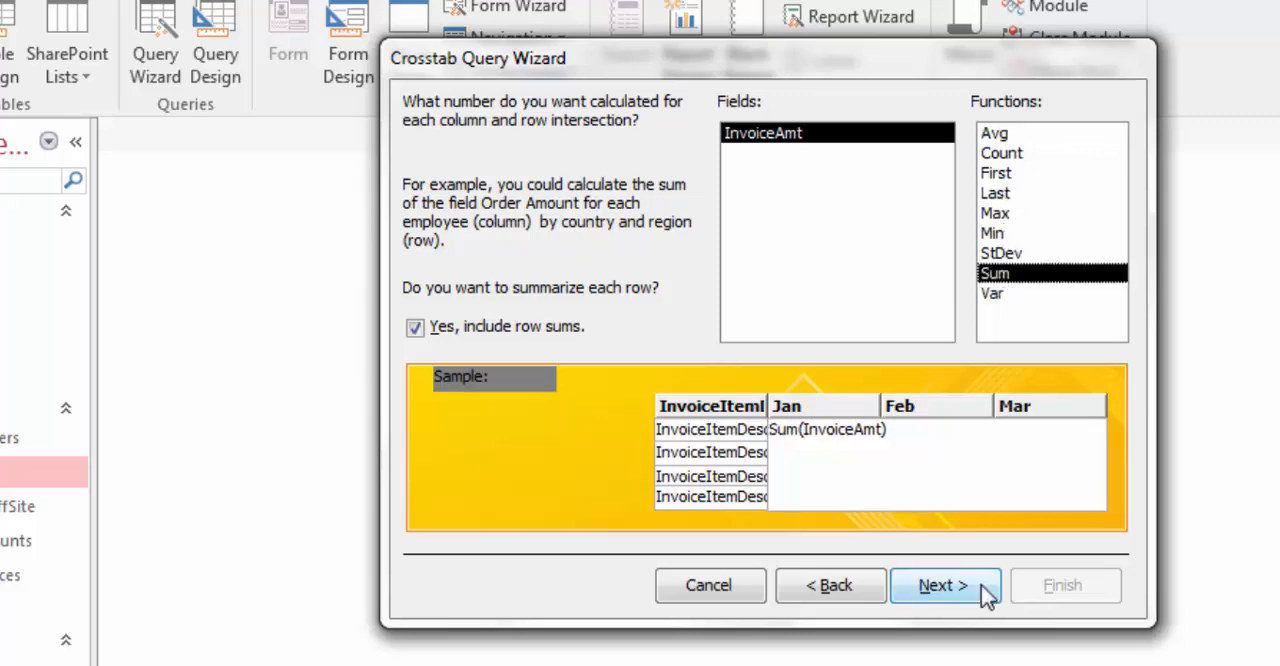
{"action": "left_click", "coordinate": [943, 586]}
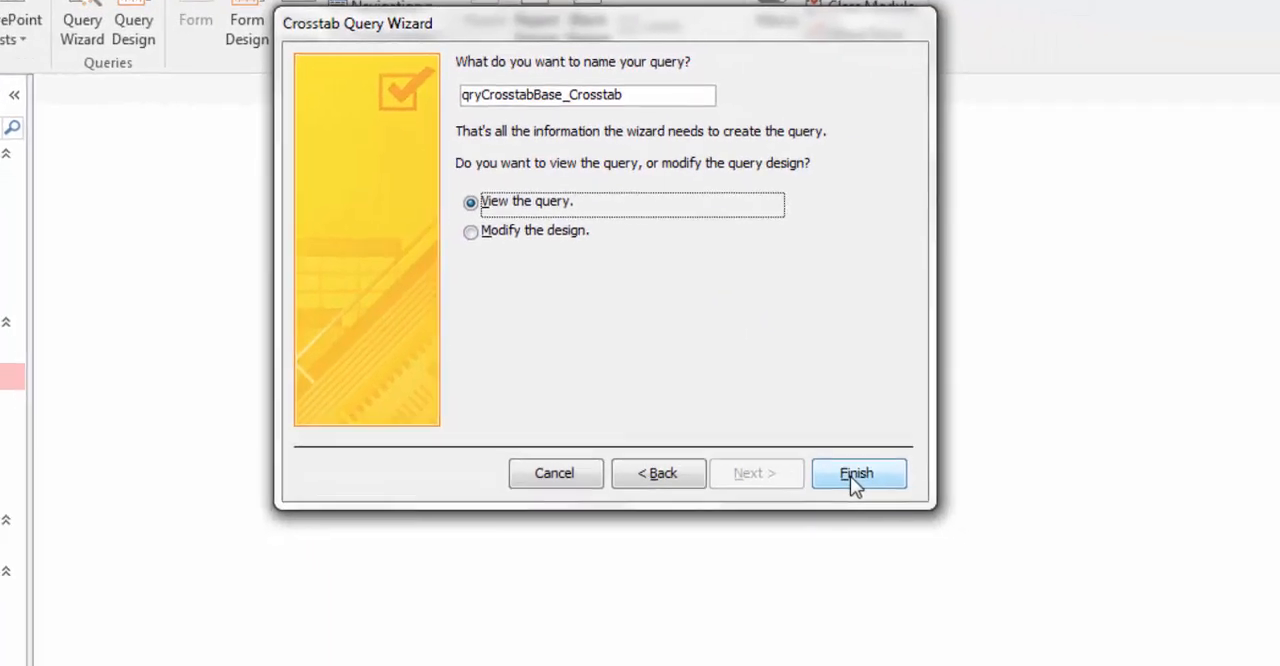
{"action": "left_click", "coordinate": [1010, 558]}
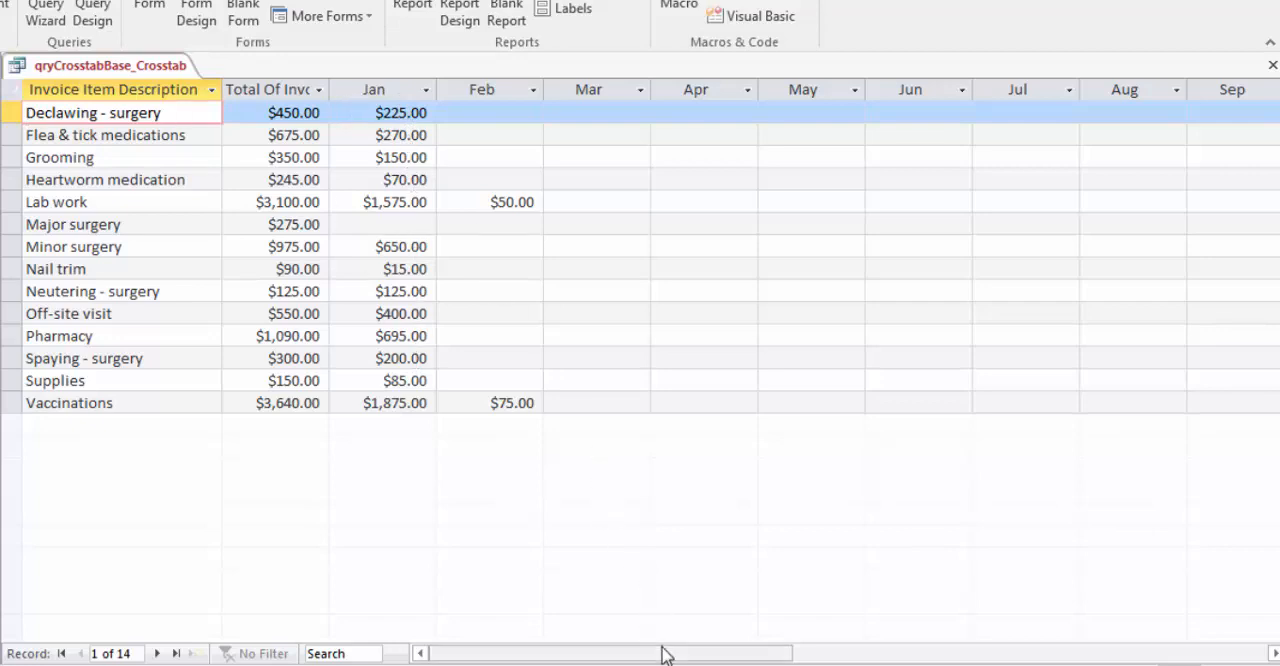
{"action": "left_click_drag", "start_coordinate": [663, 654], "coordinate": [808, 655]}
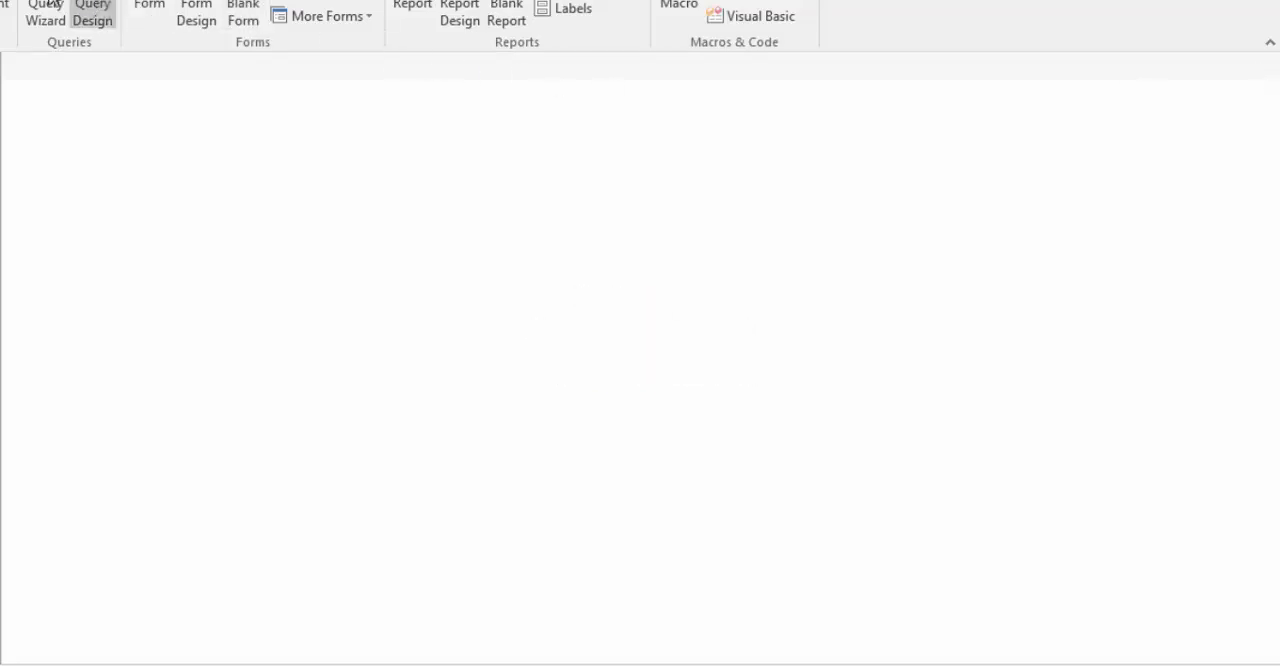
Step: Start a Find Duplicates Query Wizard query on tblAnimal with AnimalType as the duplicate-value field
{"action": "left_click", "coordinate": [46, 12]}
{"action": "left_click", "coordinate": [675, 138]}
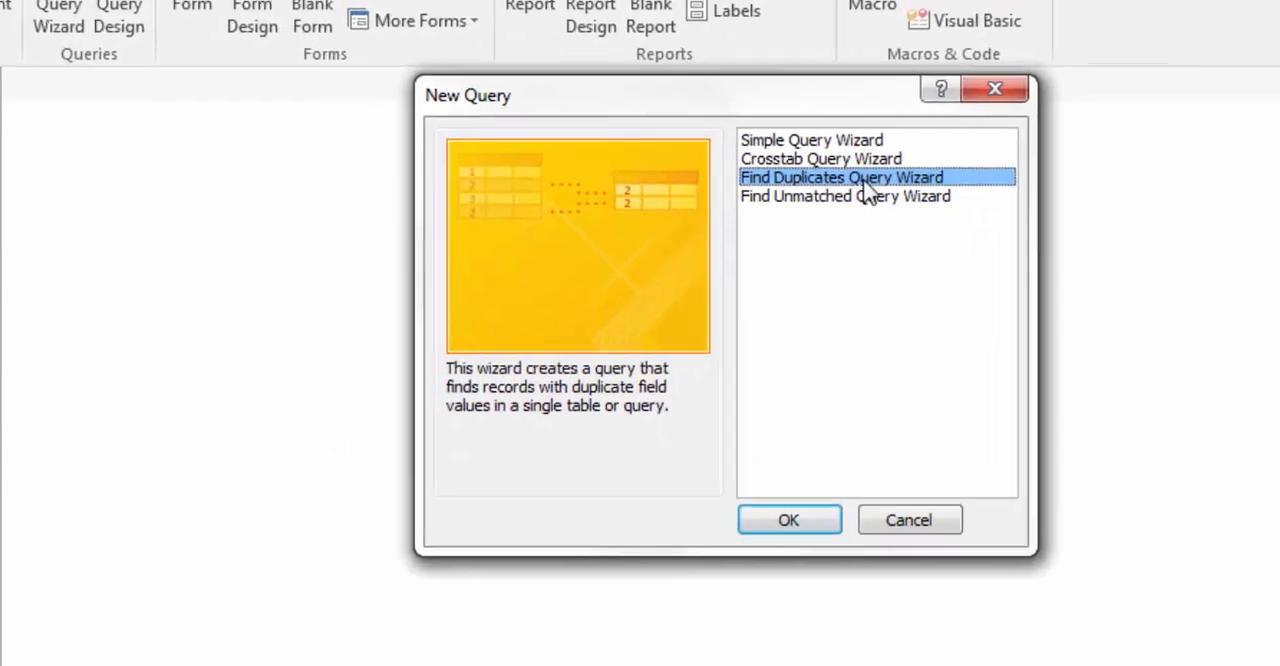
{"action": "left_click", "coordinate": [815, 526]}
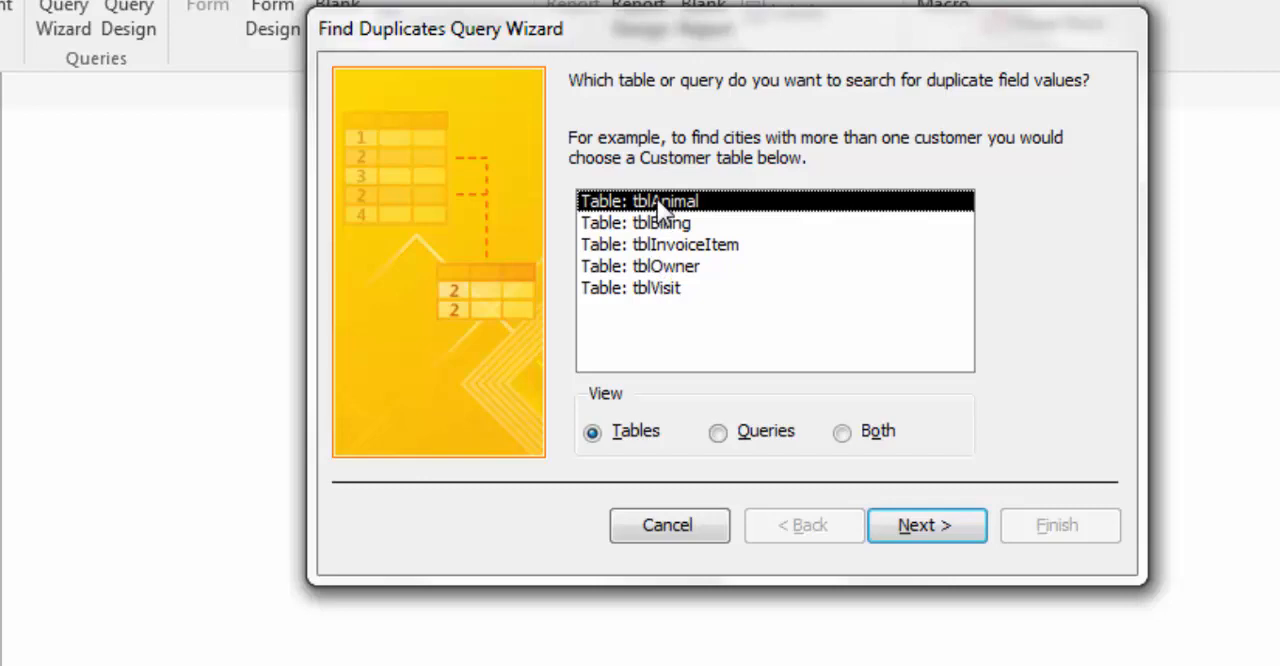
{"action": "left_click", "coordinate": [965, 522]}
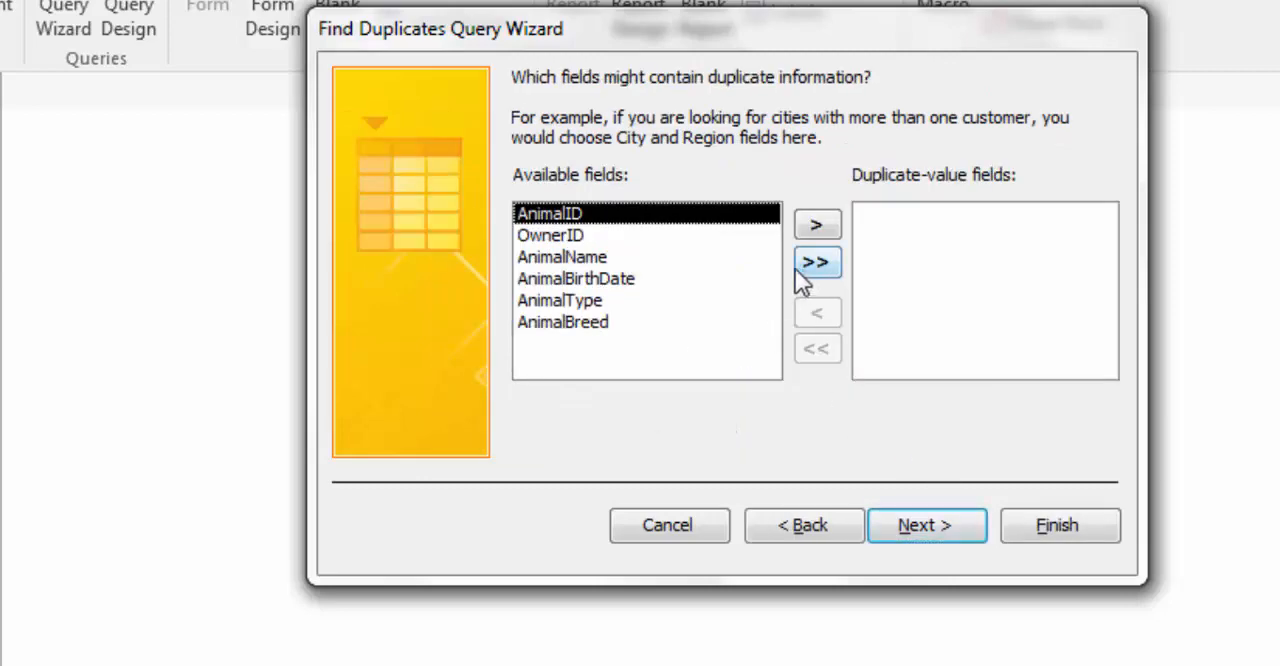
{"action": "left_click", "coordinate": [584, 300]}
{"action": "left_click", "coordinate": [818, 226]}
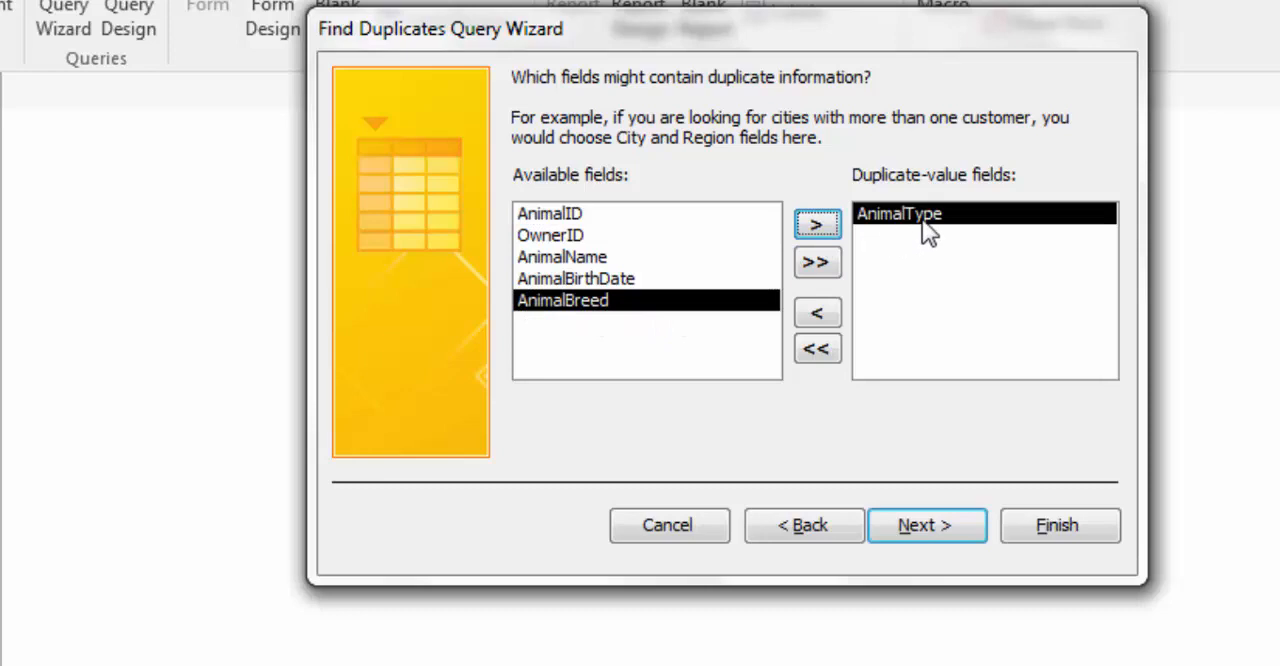
{"action": "left_click", "coordinate": [953, 526]}
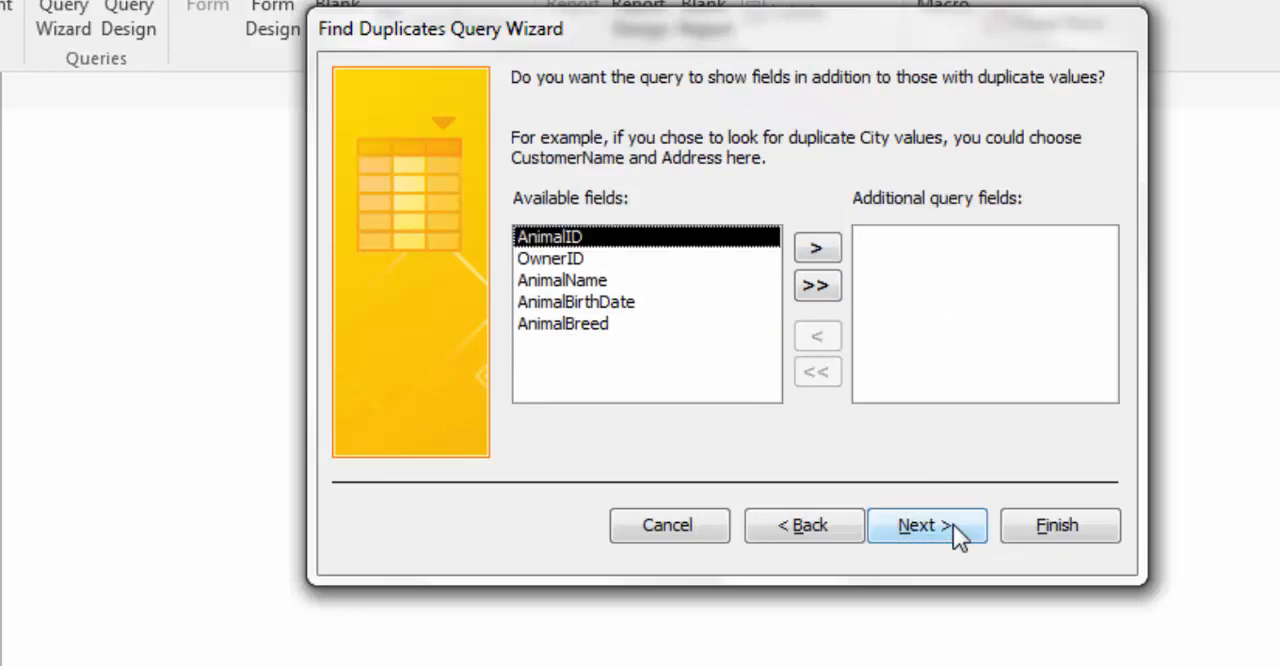
Step: Include all remaining tblAnimal fields as additional query fields, and finish the query under its default name to view the results
{"action": "left_click", "coordinate": [825, 294]}
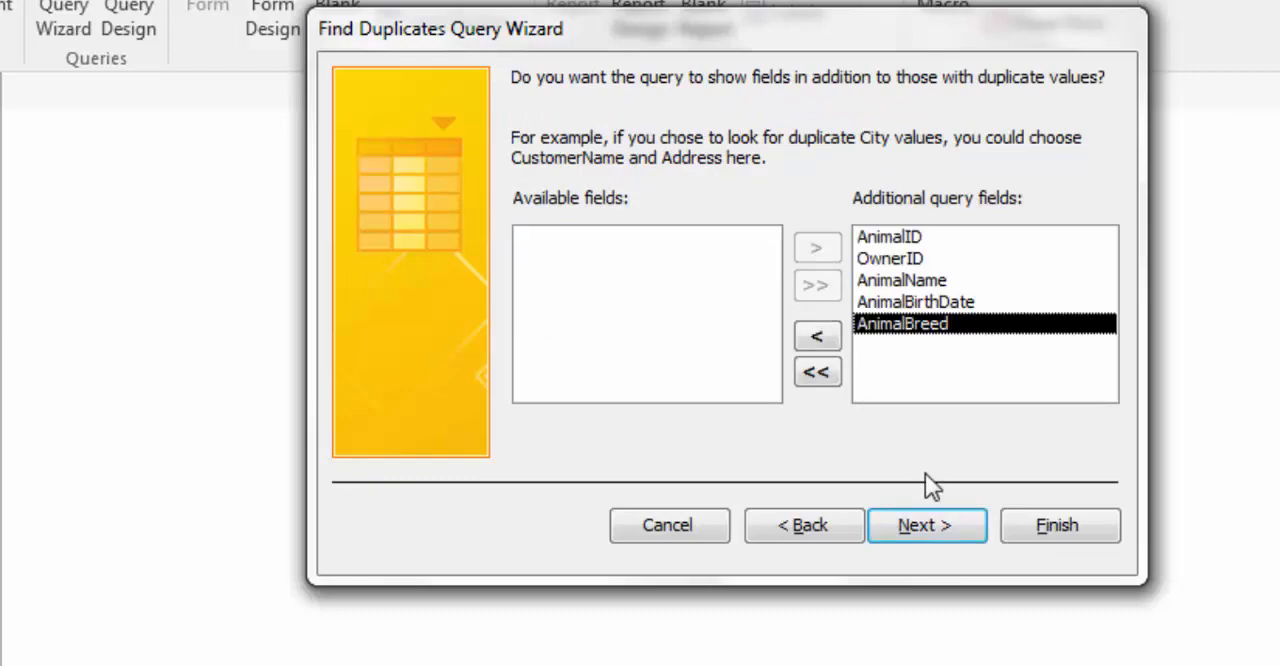
{"action": "left_click", "coordinate": [945, 536]}
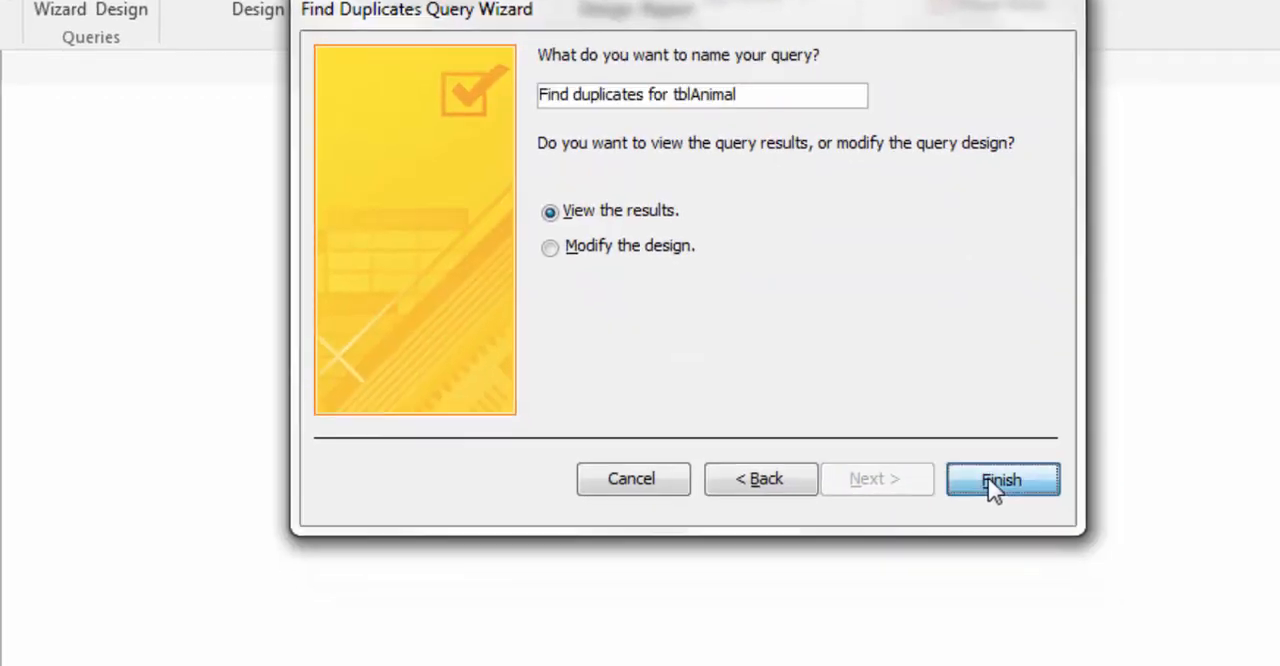
{"action": "left_click", "coordinate": [993, 488]}
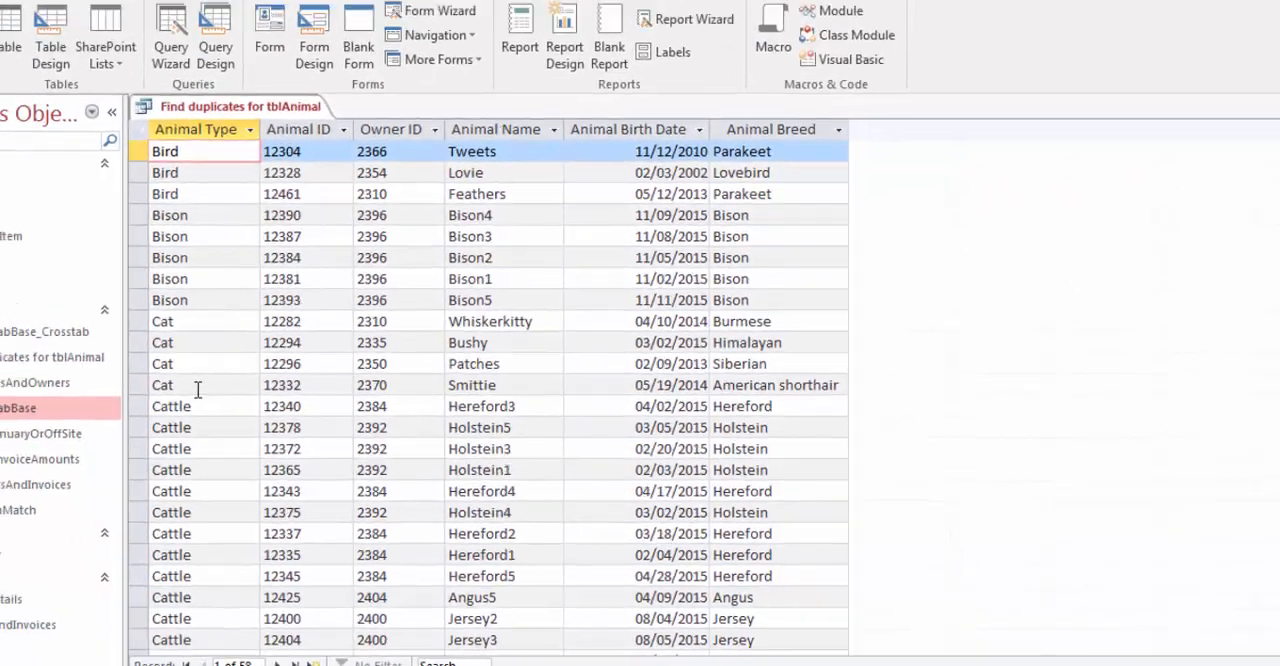
Step: Close the duplicates query and start a Find Unmatched Query Wizard query for tblAnimal records without related records in tblVisit
{"action": "left_click", "coordinate": [1270, 158]}
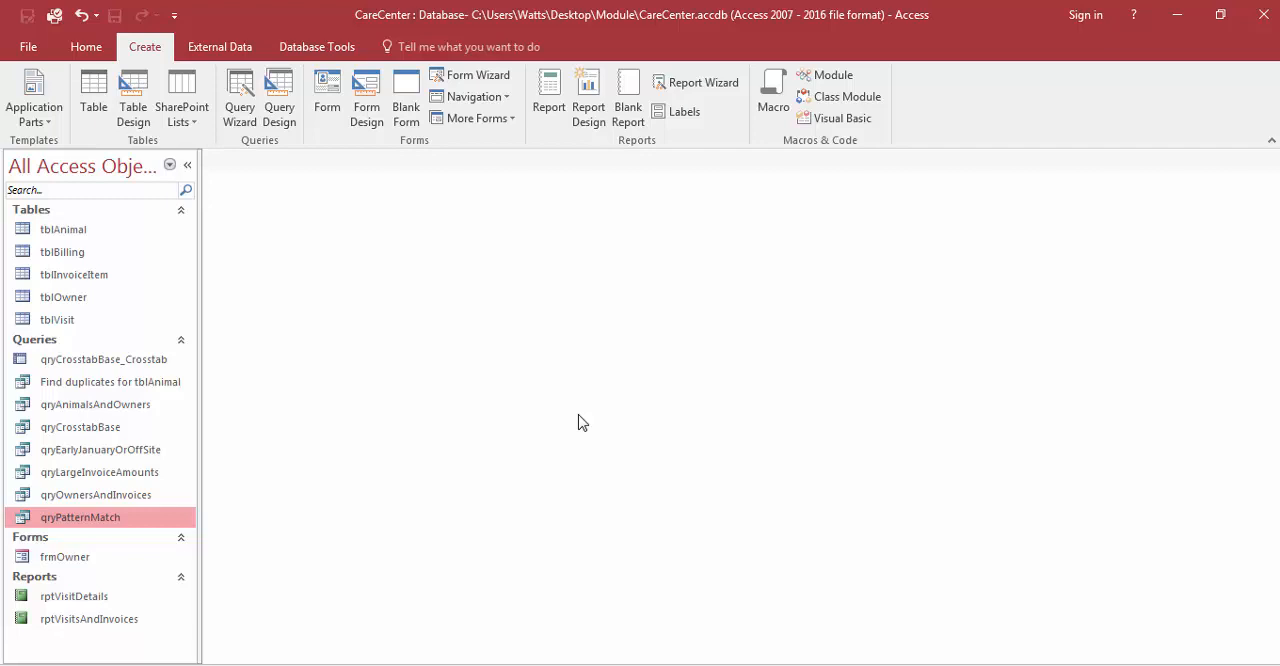
{"action": "left_click", "coordinate": [240, 107]}
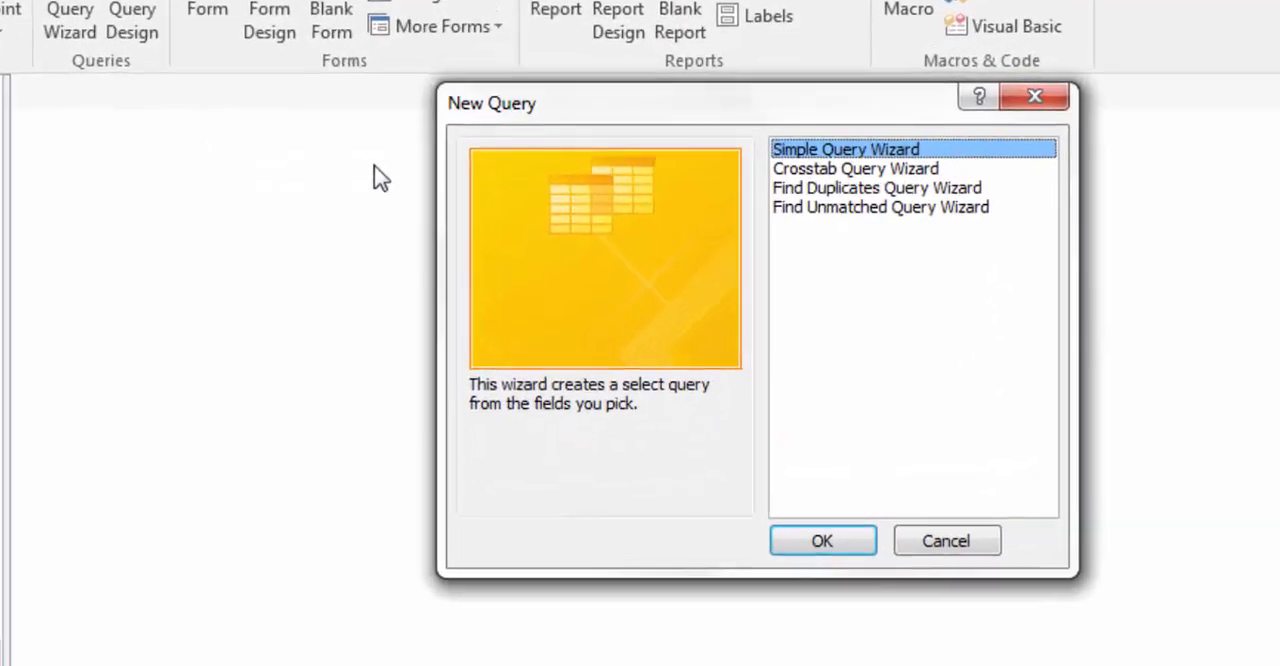
{"action": "left_click", "coordinate": [786, 208]}
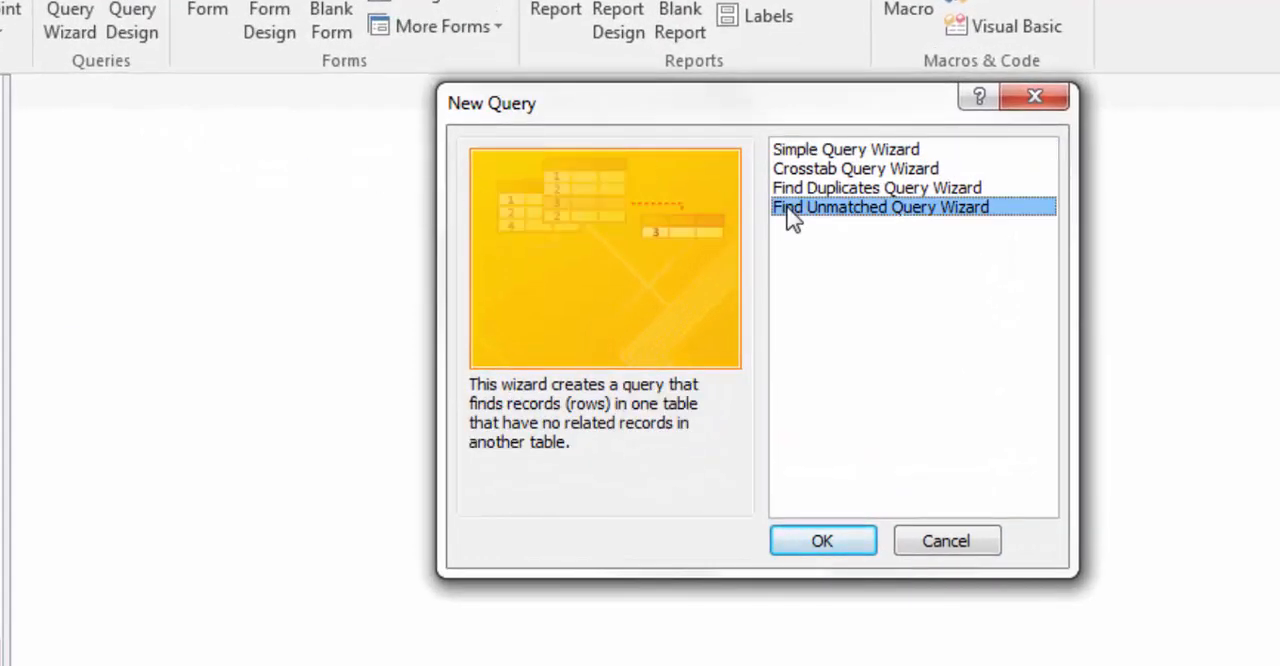
{"action": "left_click", "coordinate": [805, 543]}
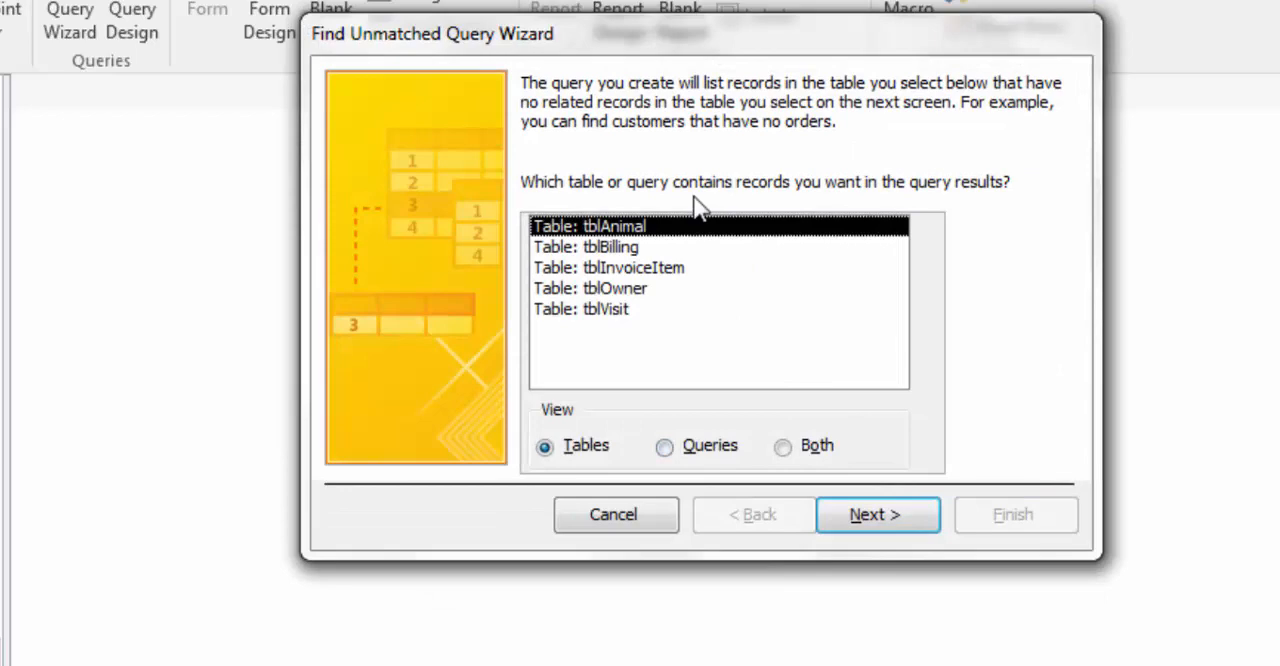
{"action": "left_click", "coordinate": [874, 516]}
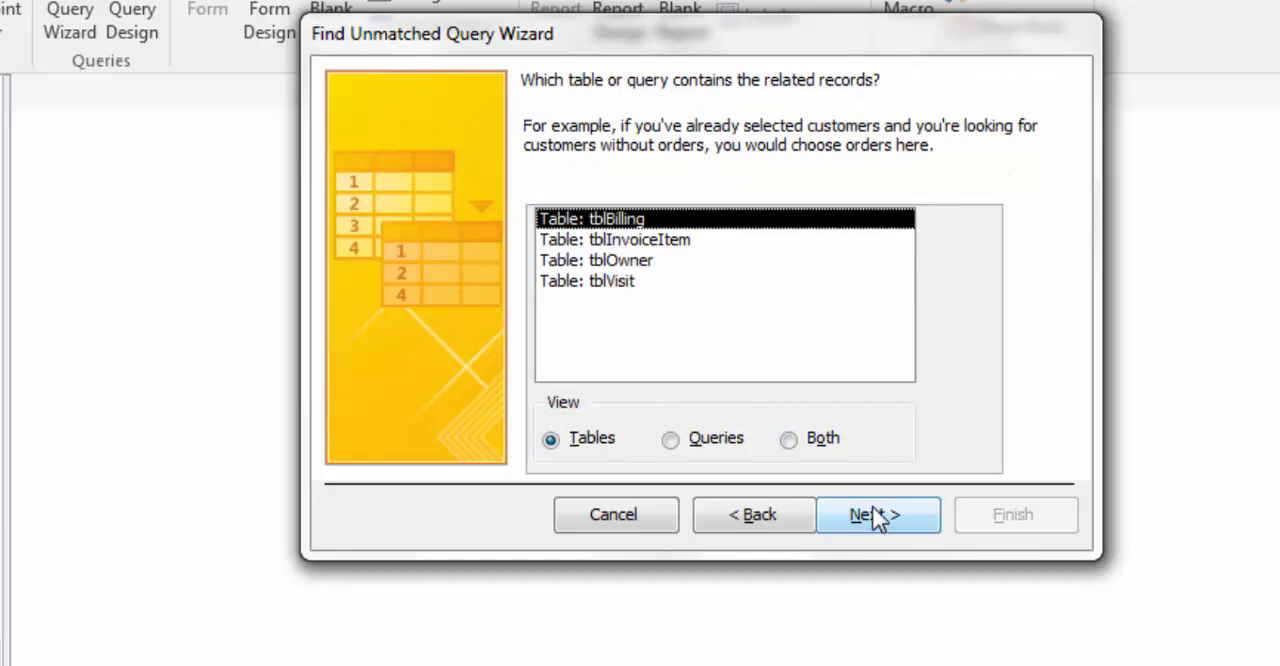
{"action": "left_click", "coordinate": [626, 287]}
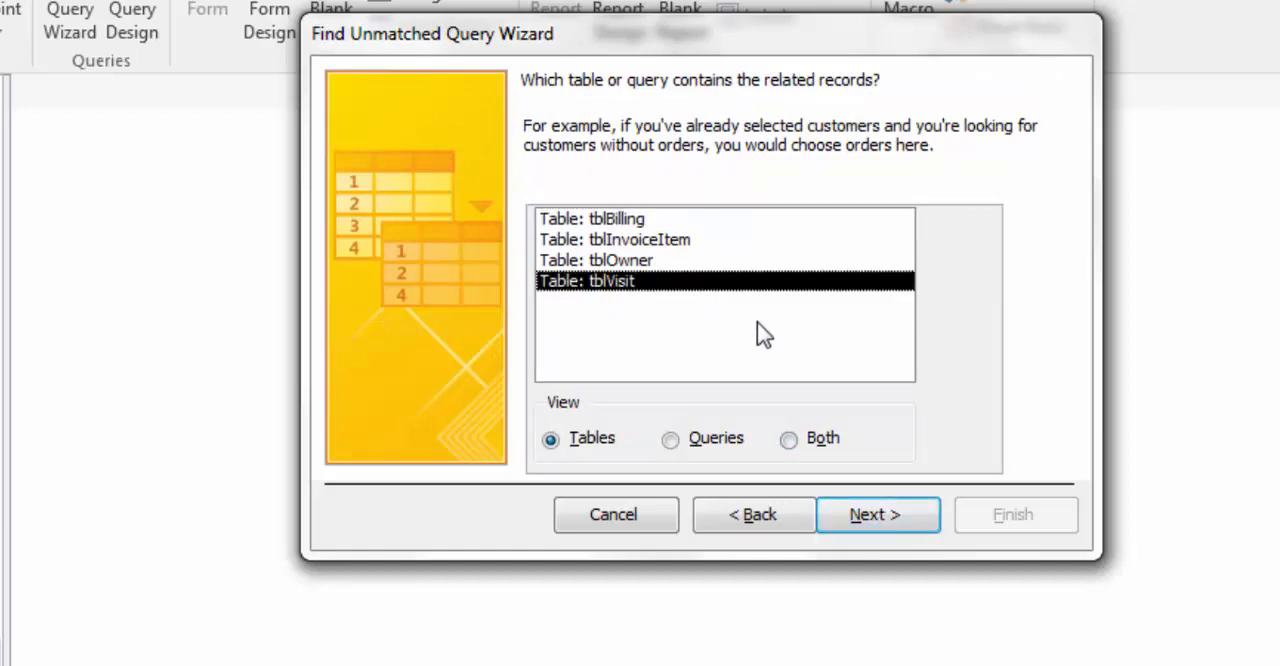
{"action": "left_click", "coordinate": [900, 533]}
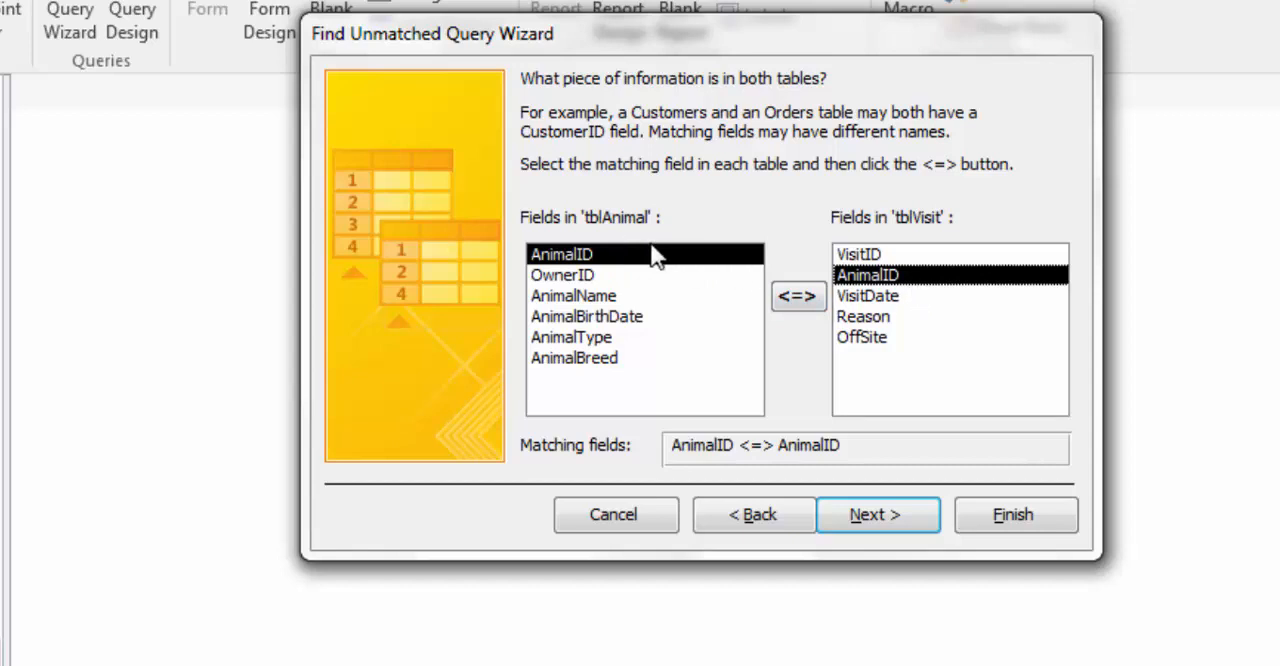
Step: Match the two tables on AnimalID, include all tblAnimal fields, and finish the unmatched query under its default name to view the results
{"action": "left_click", "coordinate": [794, 300]}
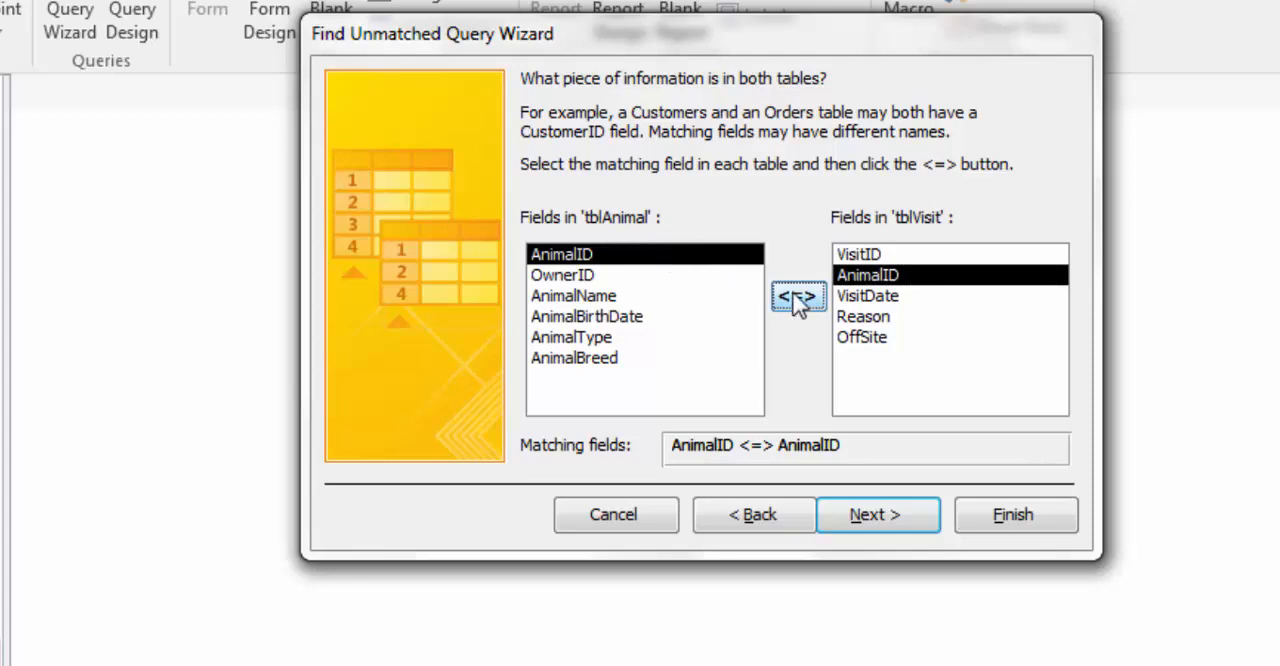
{"action": "left_click", "coordinate": [875, 521]}
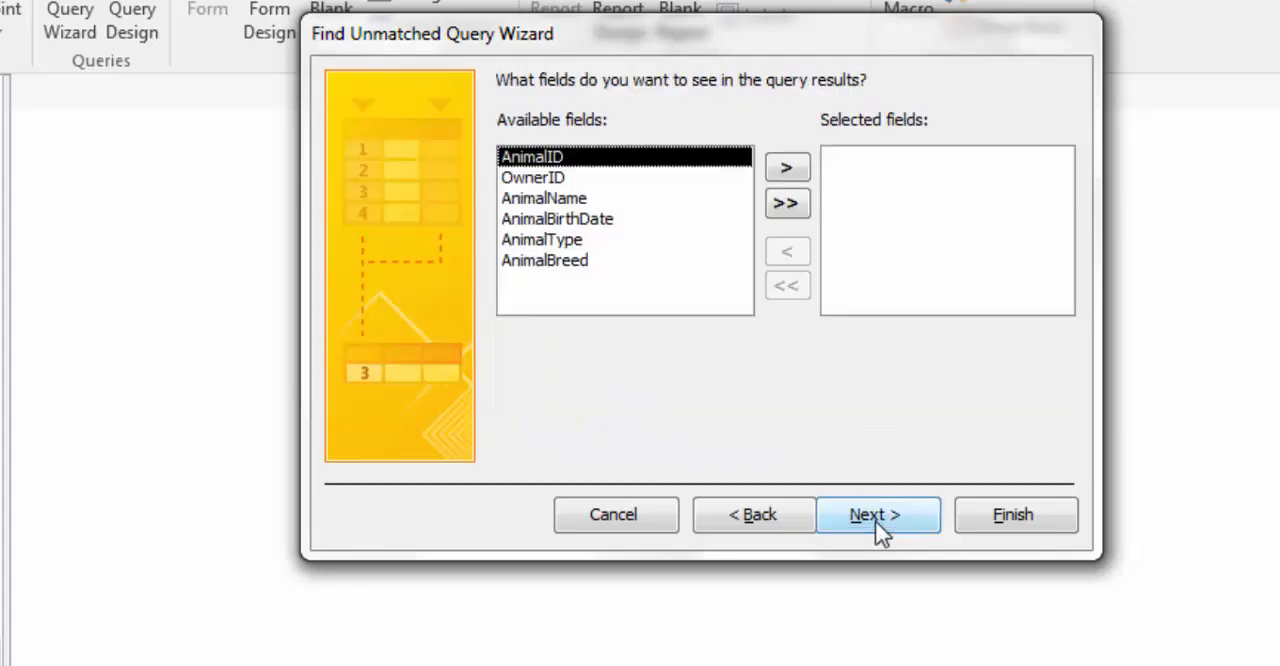
{"action": "left_click", "coordinate": [786, 206]}
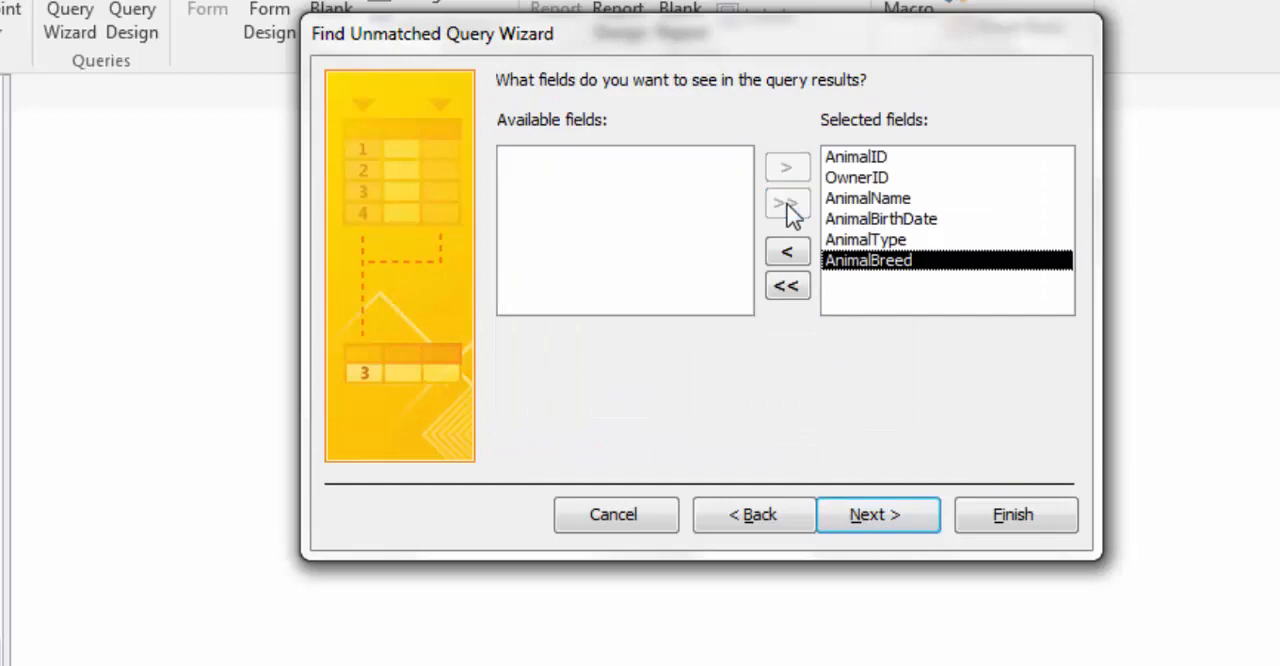
{"action": "left_click", "coordinate": [884, 520]}
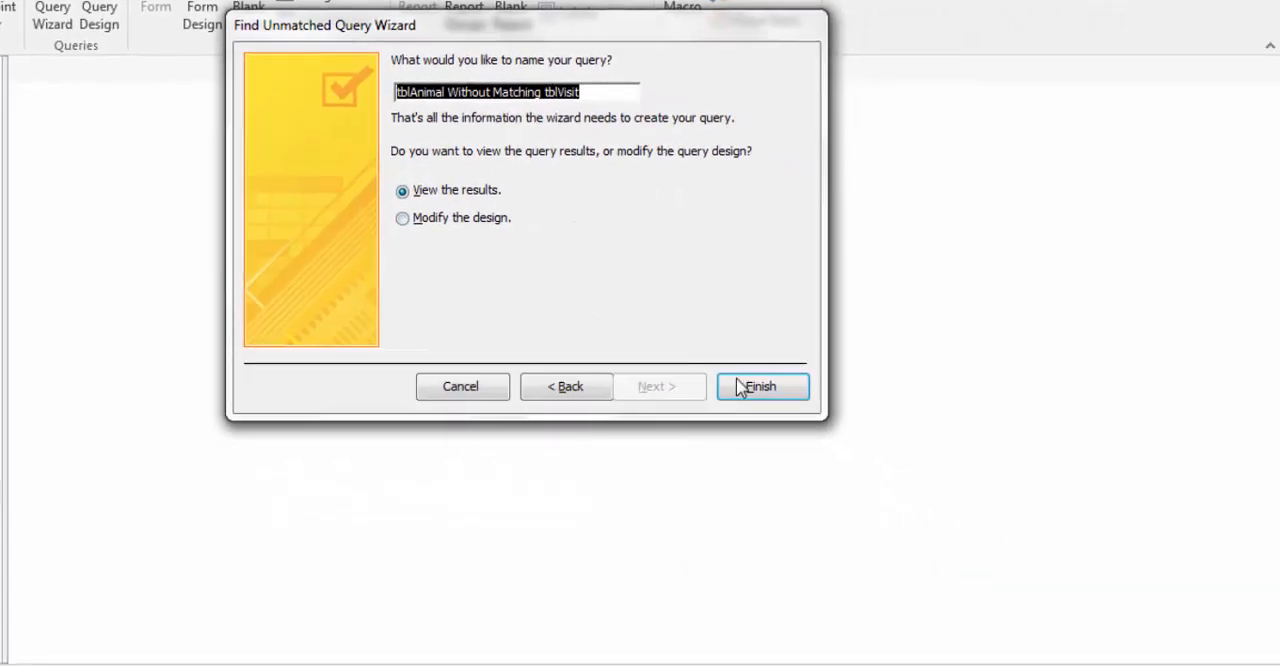
{"action": "left_click", "coordinate": [752, 390]}
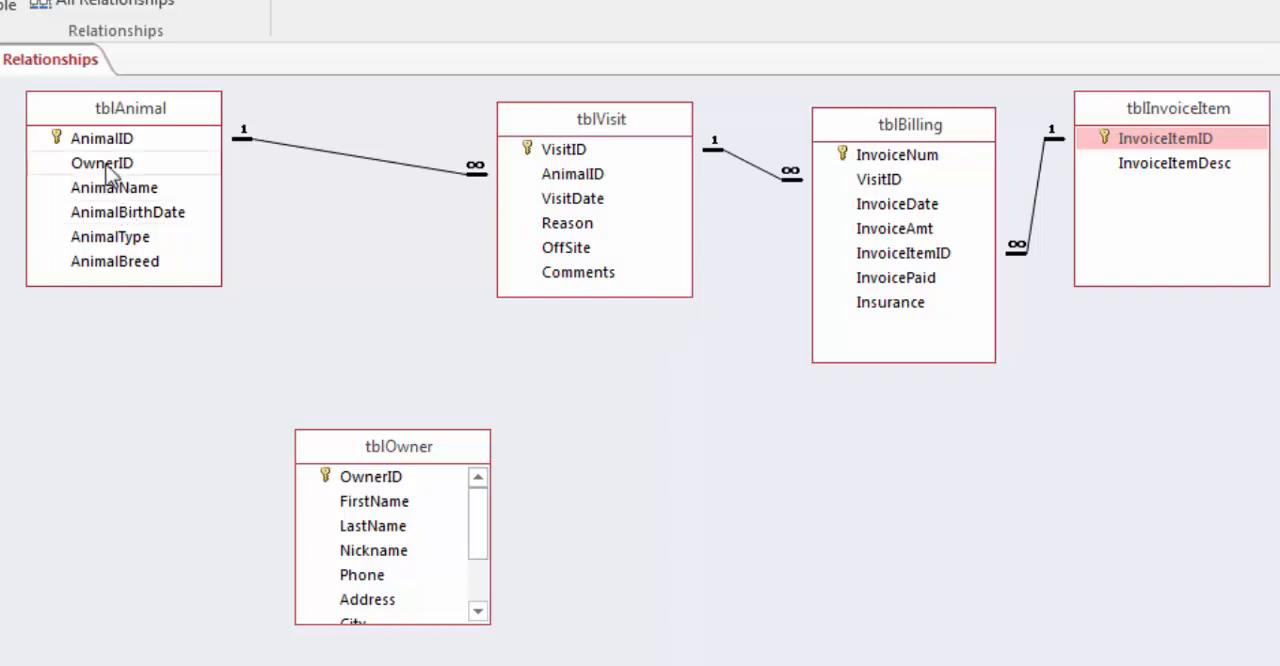
Step: Try to relate tblOwner to tblAnimal on OwnerID with referential integrity and cascading updates enforced, and close the Relationships window
{"action": "left_click_drag", "start_coordinate": [106, 168], "coordinate": [386, 489]}
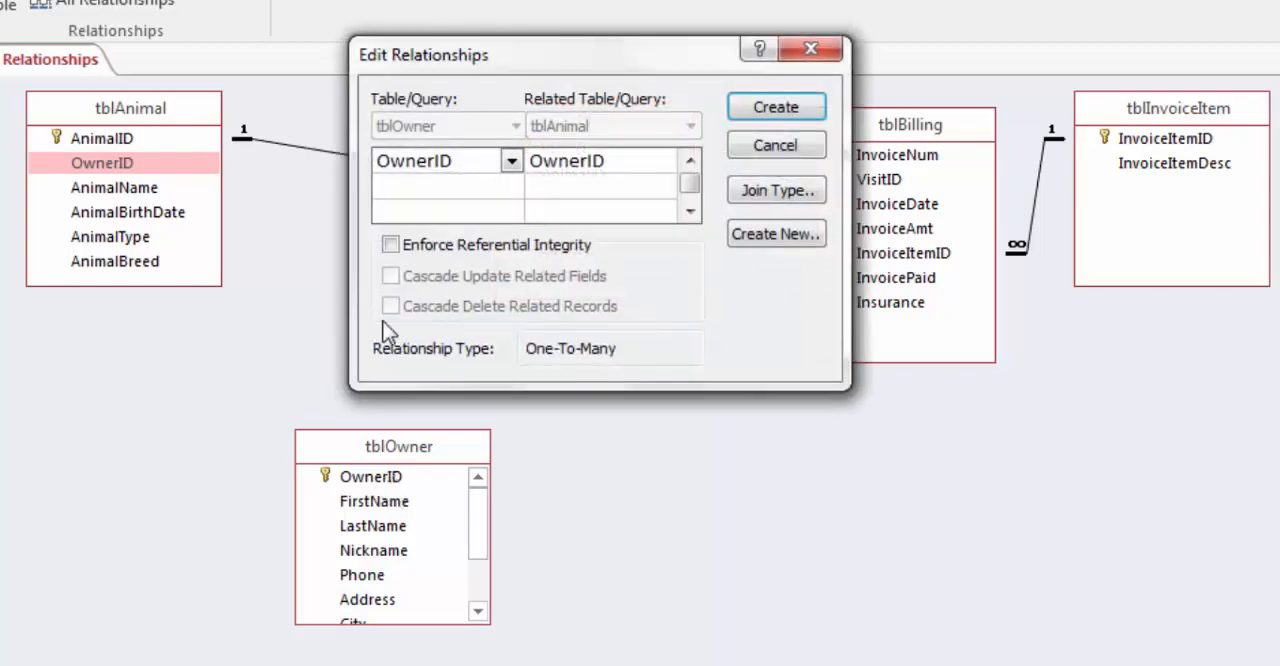
{"action": "left_click", "coordinate": [390, 245]}
{"action": "left_click", "coordinate": [391, 276]}
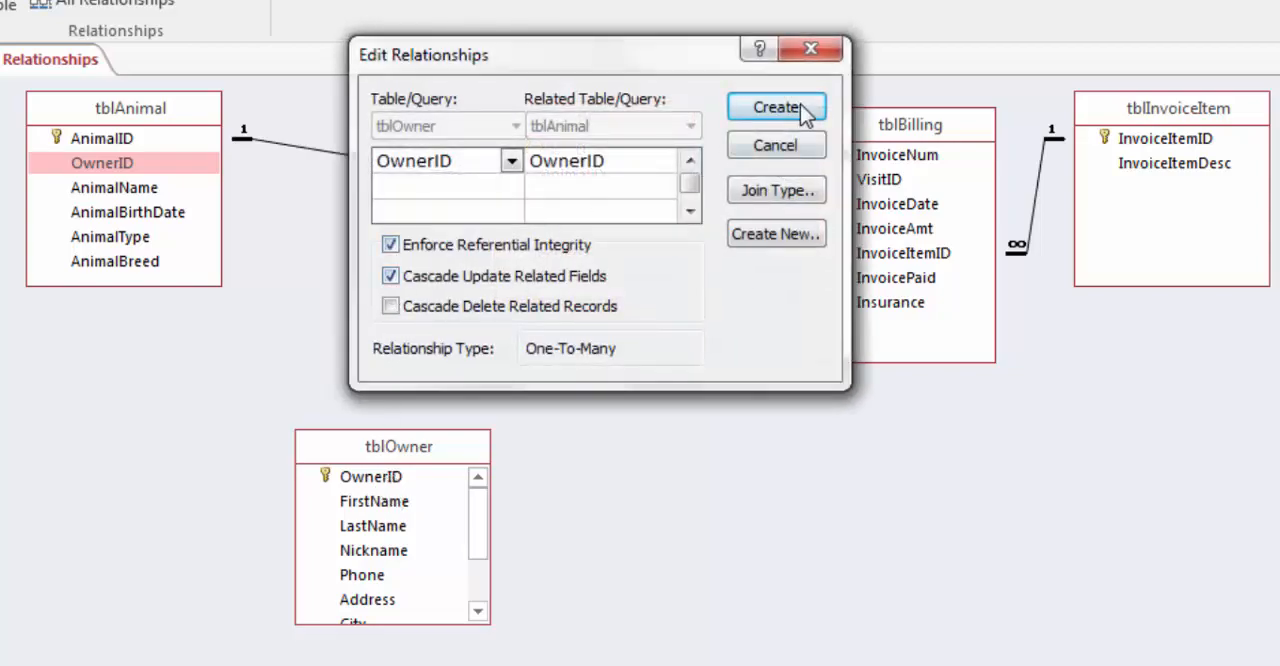
{"action": "left_click", "coordinate": [805, 108]}
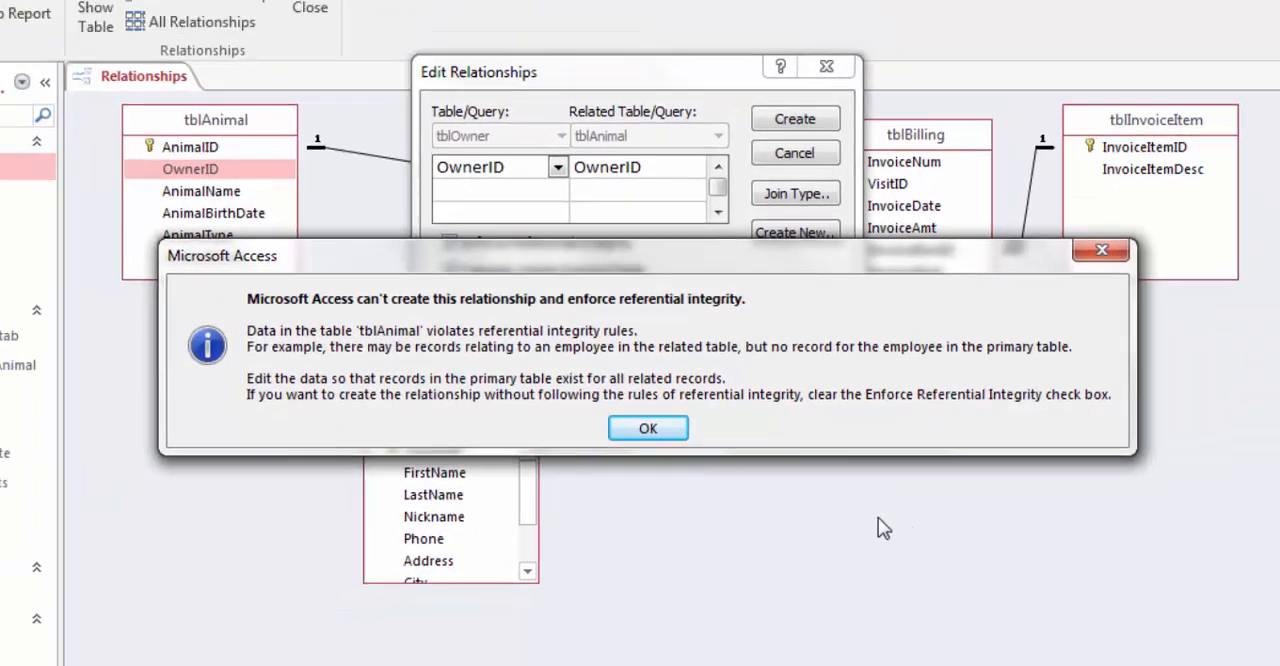
{"action": "key", "text": "Return"}
{"action": "left_click", "coordinate": [782, 168]}
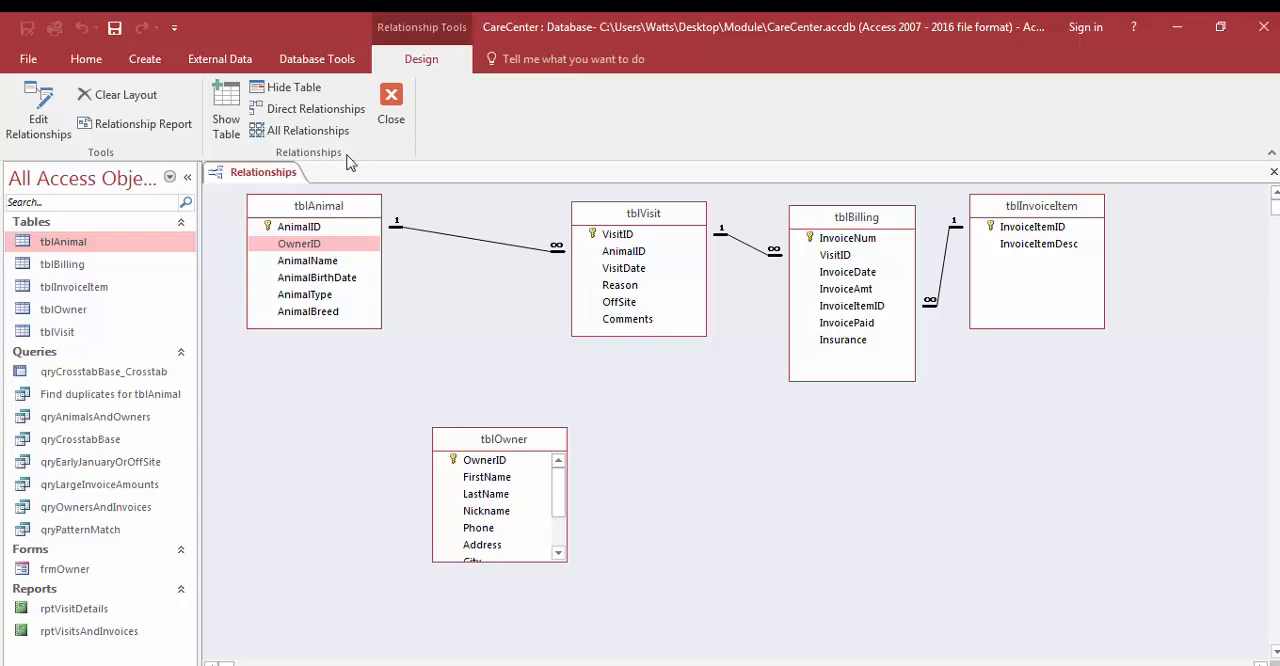
{"action": "left_click", "coordinate": [391, 105]}
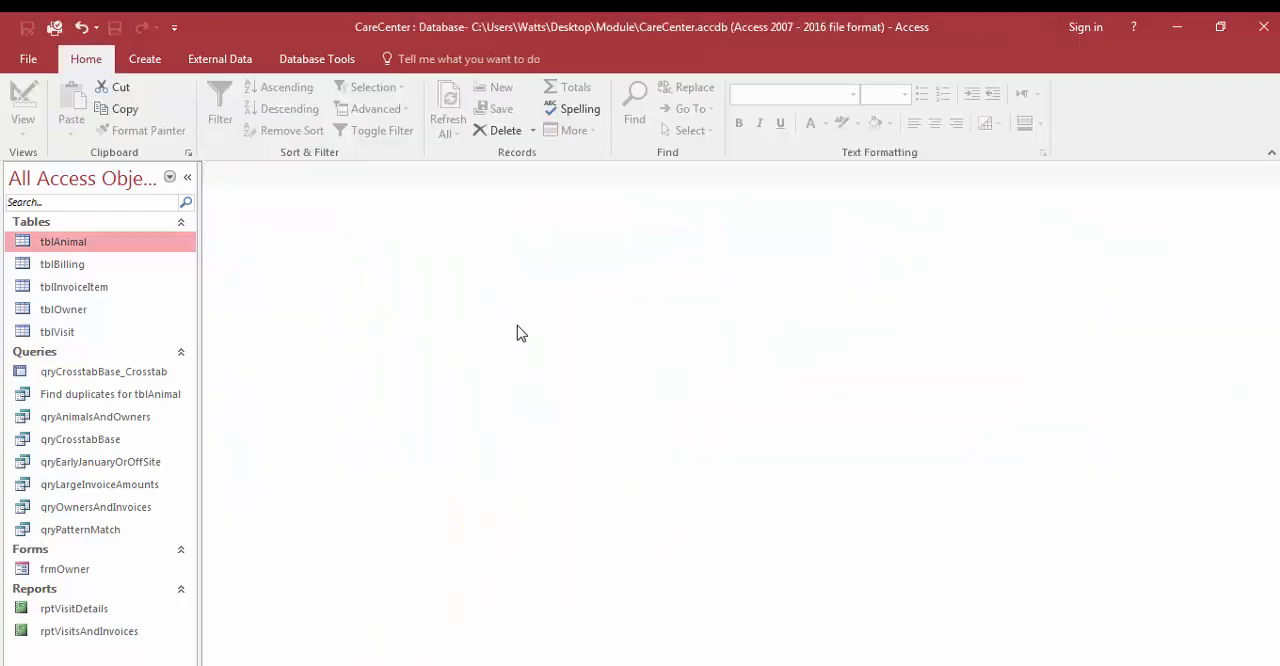
Step: Start a Find Unmatched Query Wizard query for tblAnimal records that have no related records in tblOwner
{"action": "left_click", "coordinate": [146, 60]}
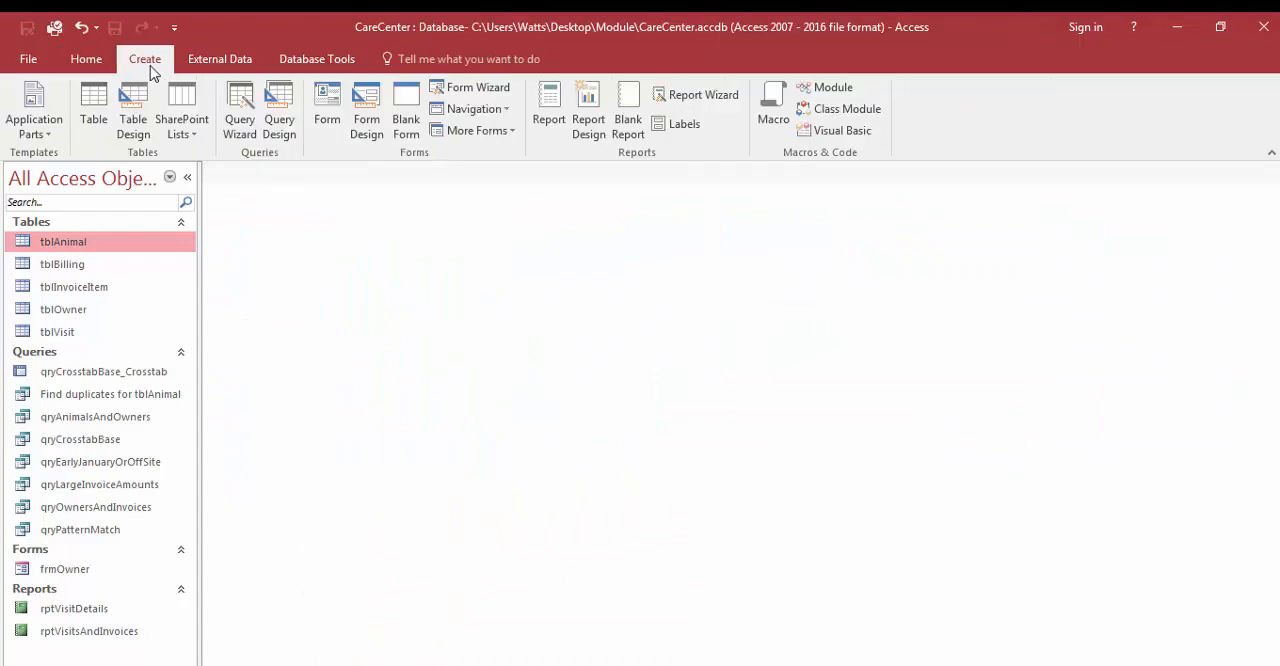
{"action": "left_click", "coordinate": [240, 112]}
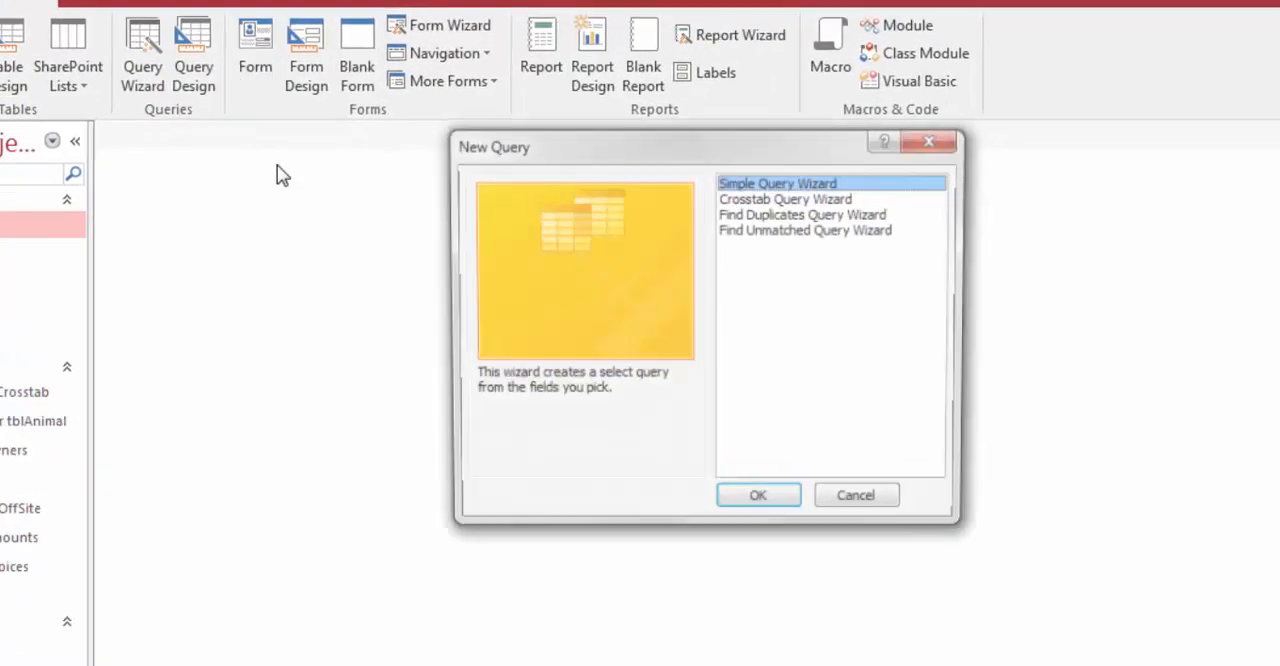
{"action": "left_click", "coordinate": [835, 232]}
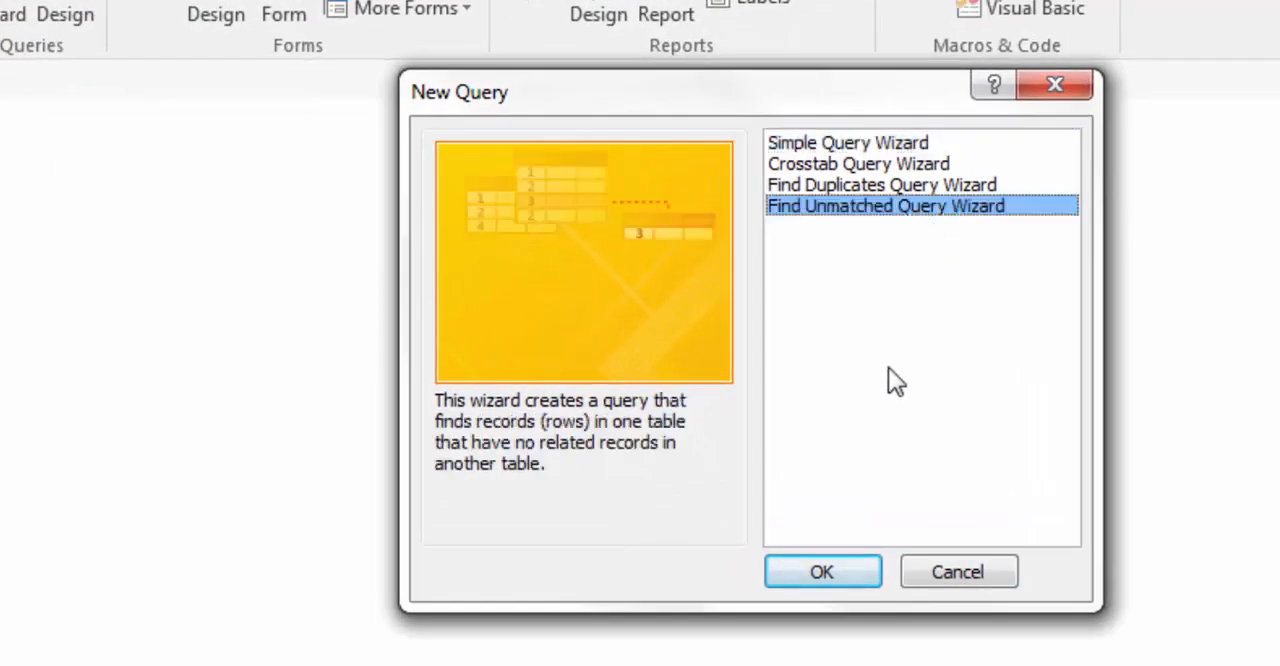
{"action": "left_click", "coordinate": [843, 575]}
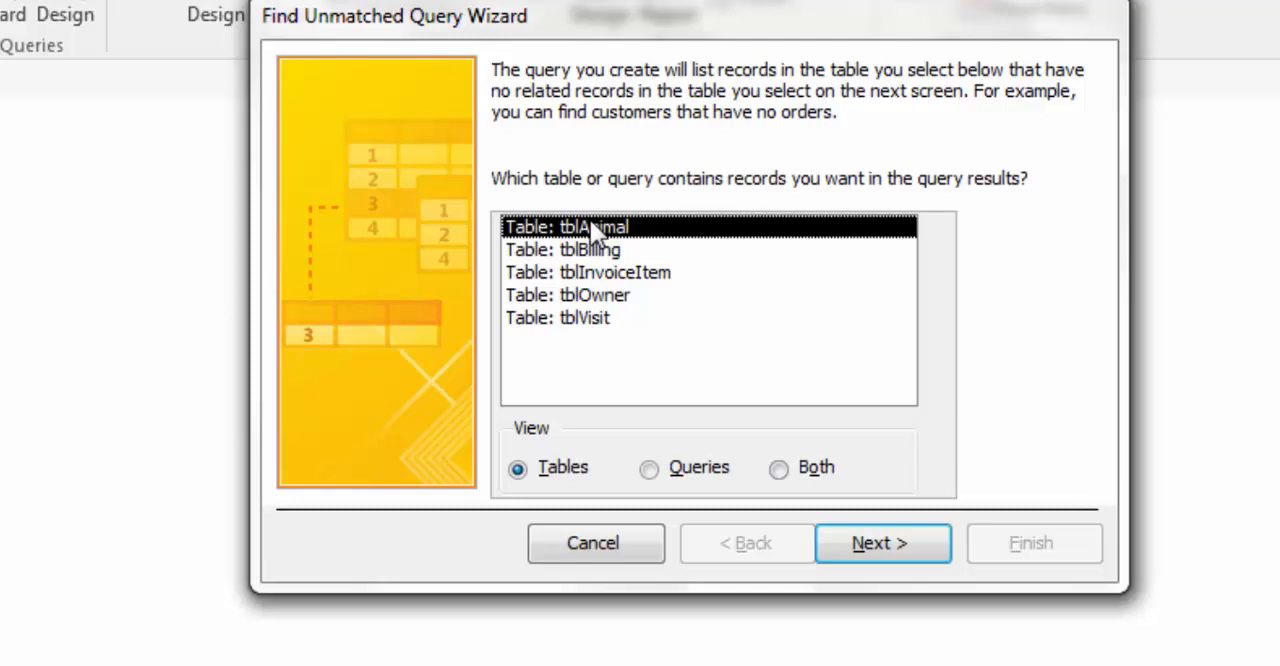
{"action": "left_click", "coordinate": [913, 546]}
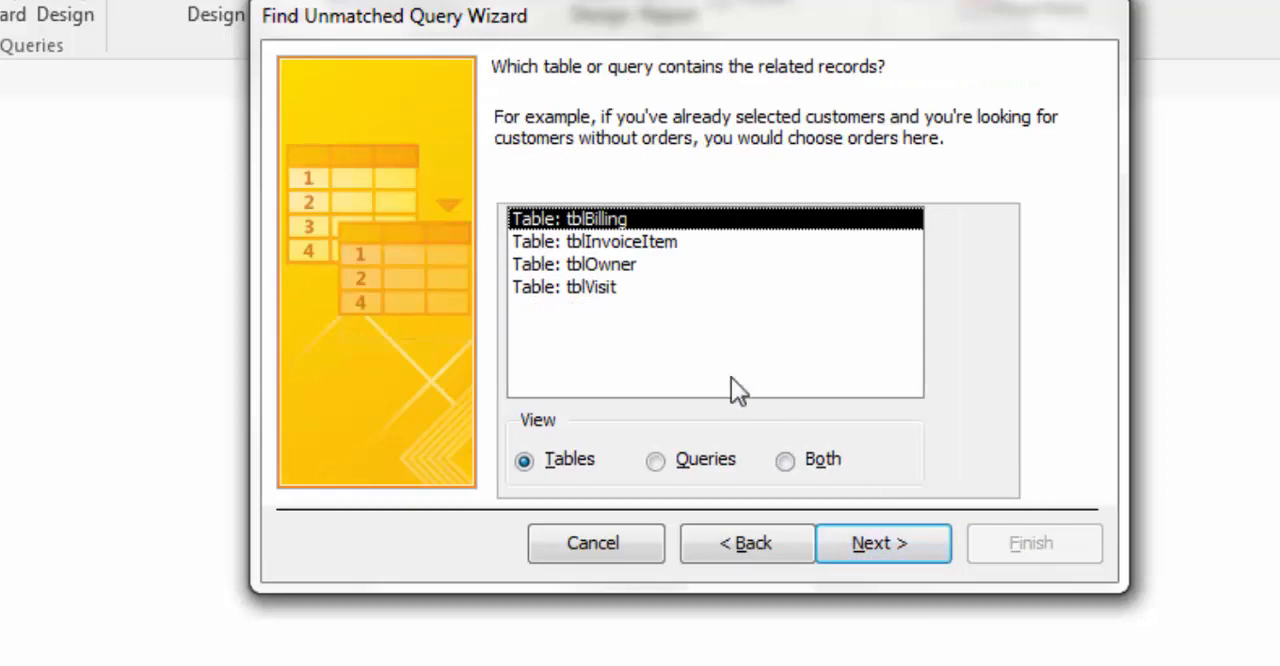
{"action": "left_click", "coordinate": [595, 264]}
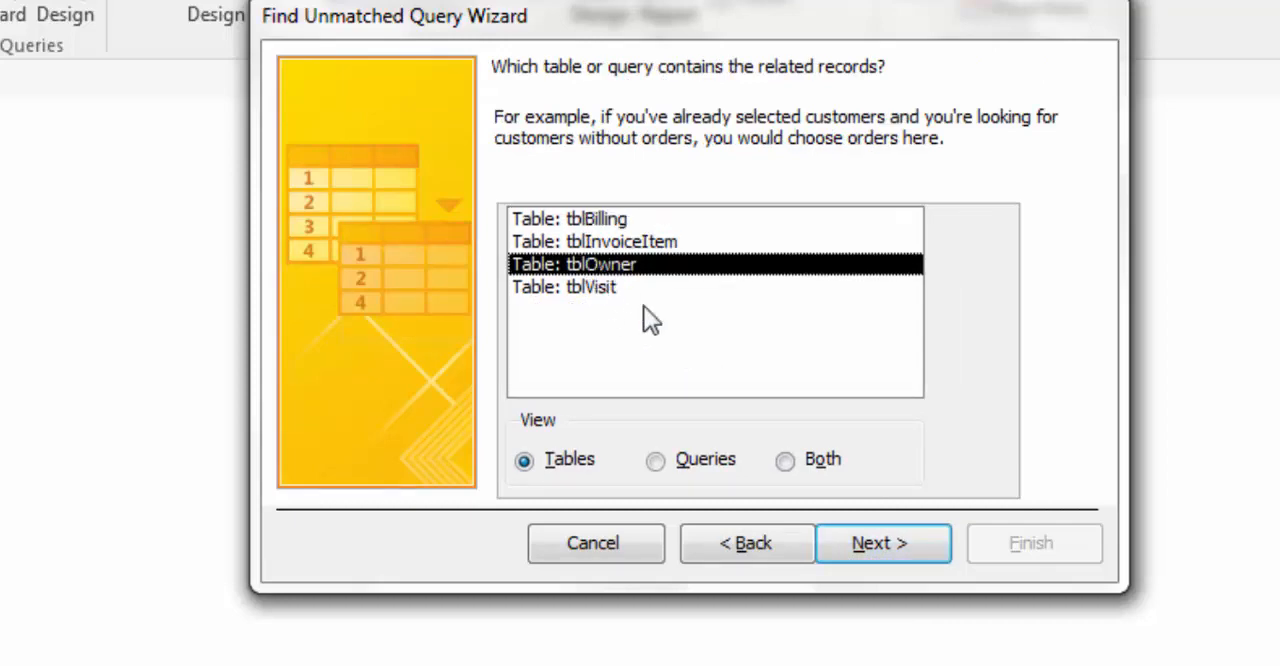
{"action": "left_click", "coordinate": [917, 553]}
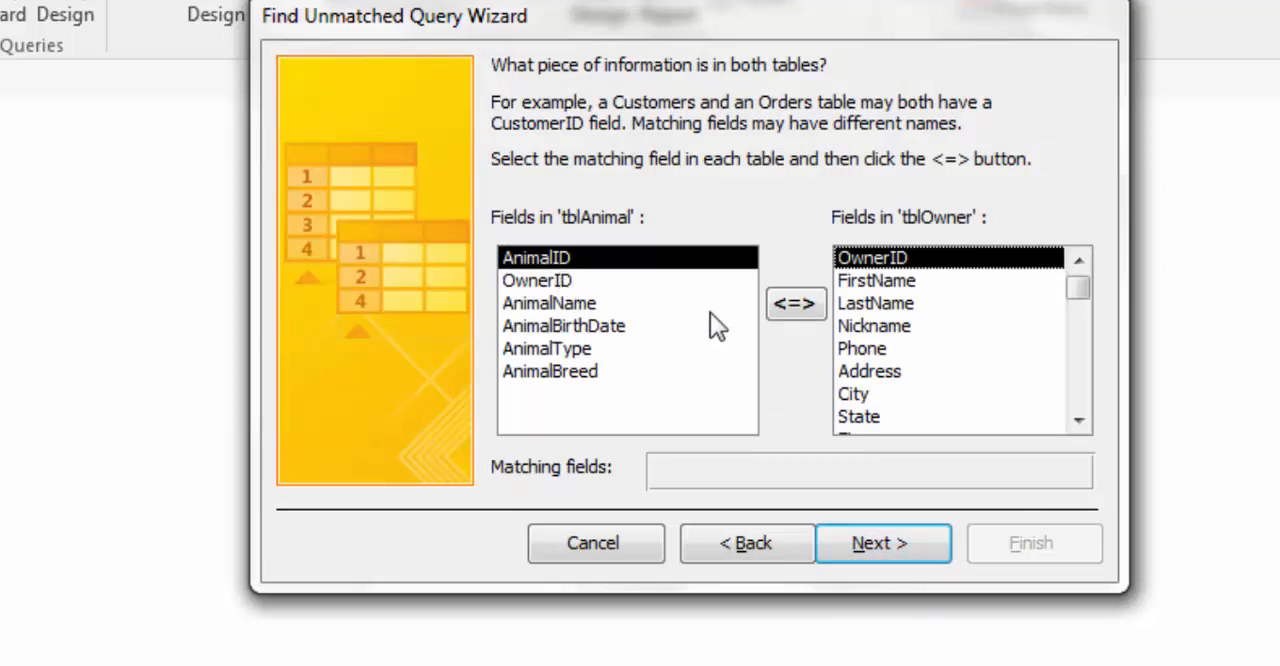
Step: Match the tables on OwnerID, include all tblAnimal fields, and finish the query under its default name to view the results
{"action": "left_click", "coordinate": [575, 279]}
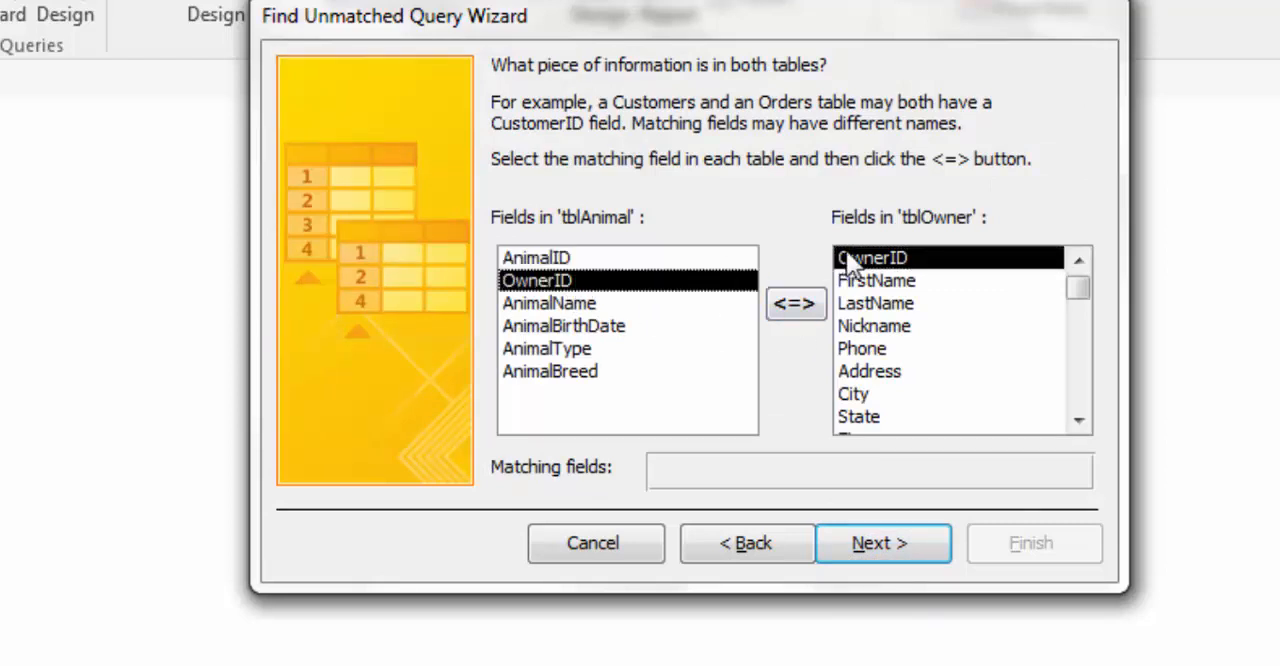
{"action": "left_click", "coordinate": [792, 306]}
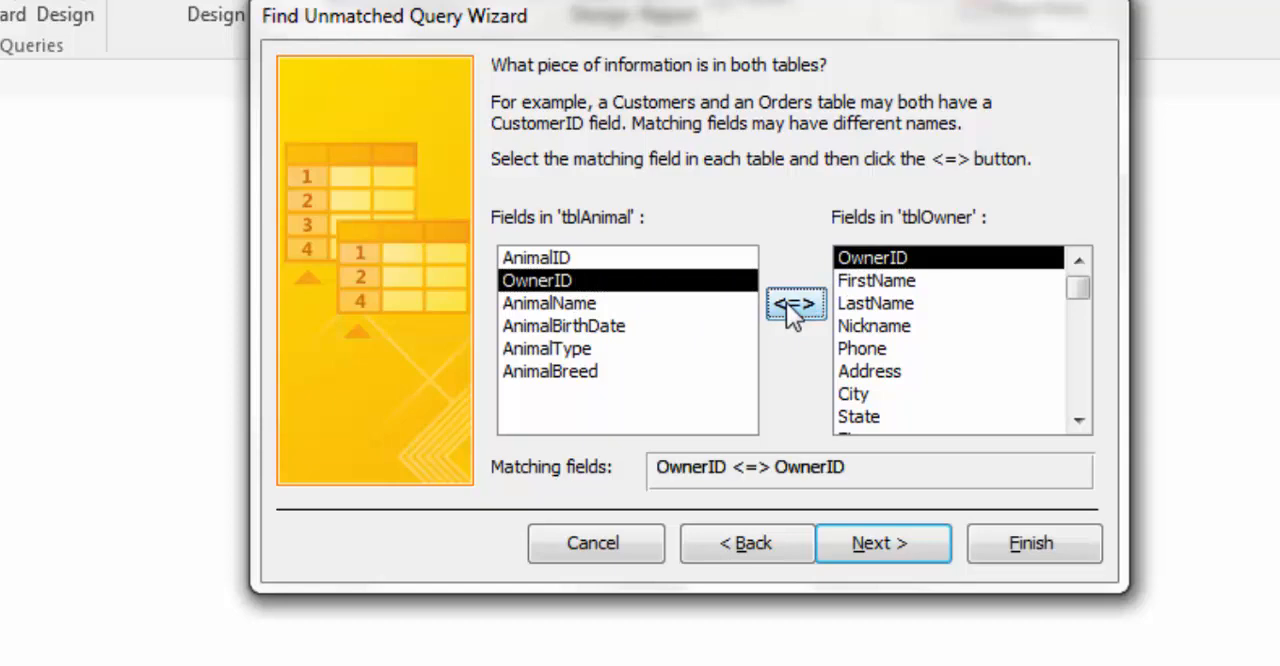
{"action": "left_click", "coordinate": [887, 555]}
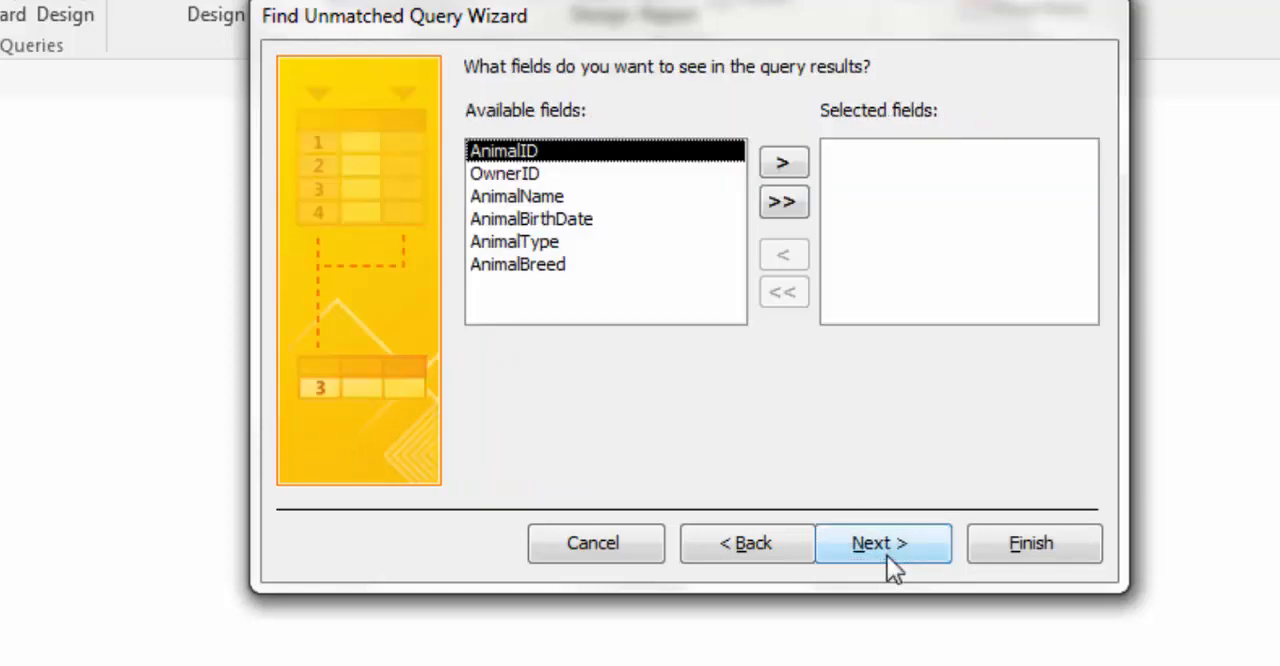
{"action": "left_click", "coordinate": [783, 206]}
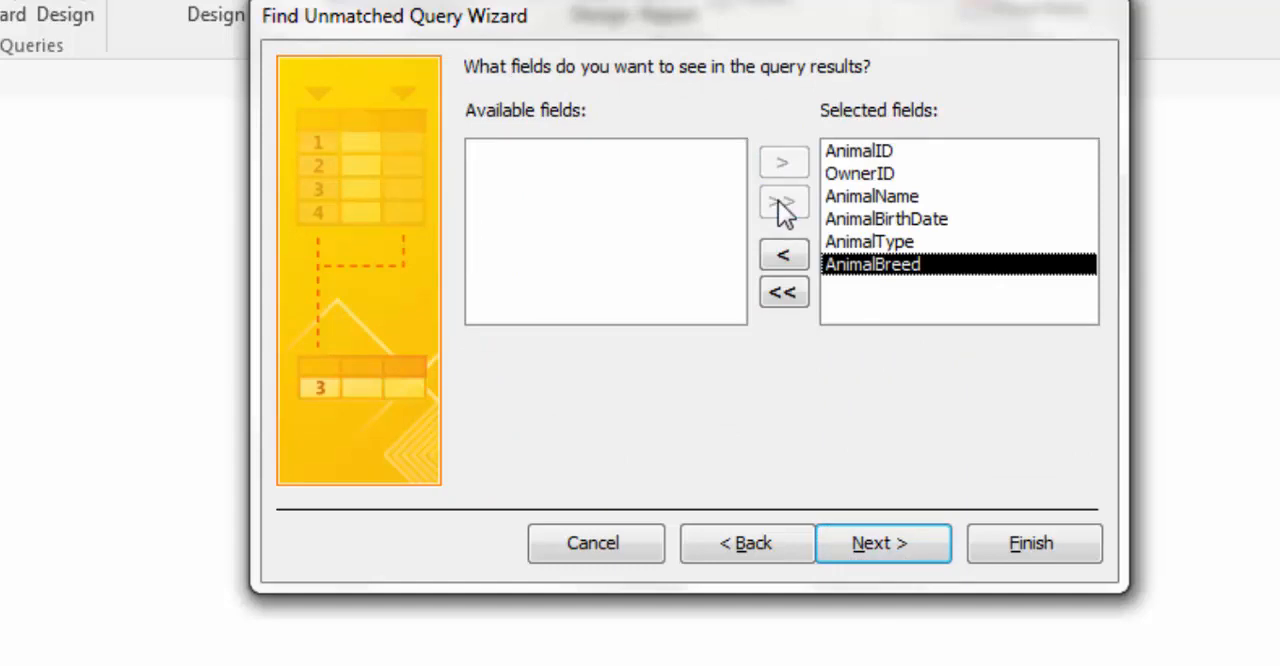
{"action": "left_click", "coordinate": [921, 546]}
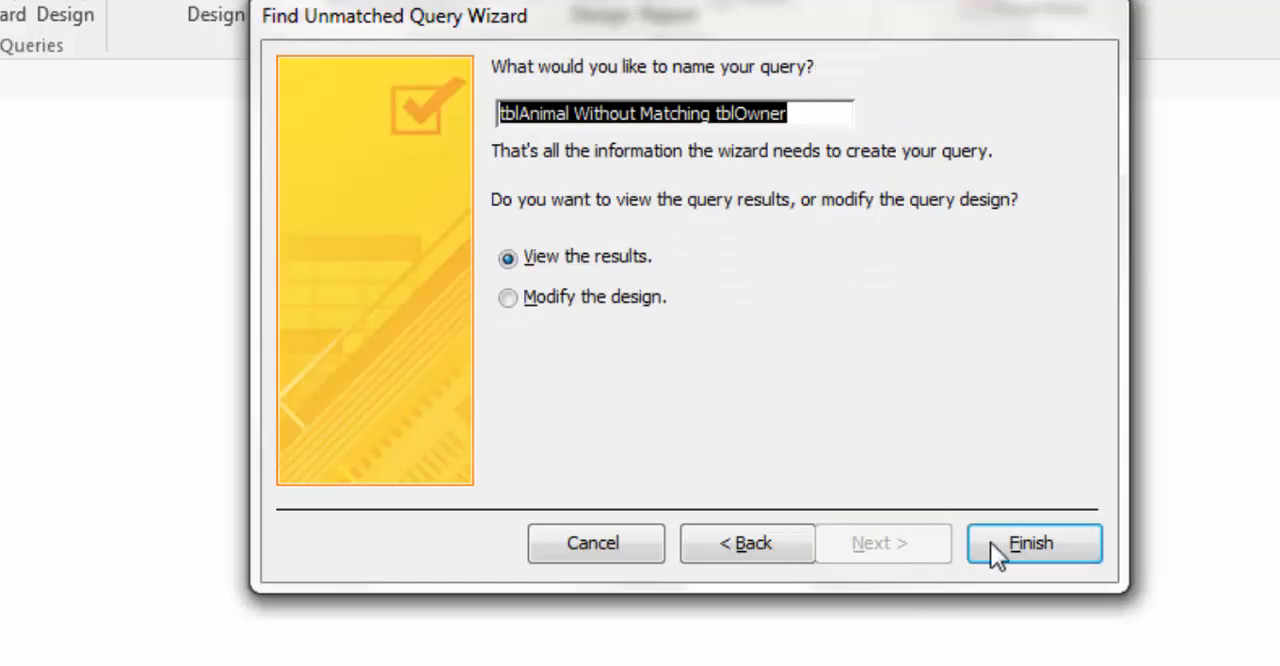
{"action": "left_click", "coordinate": [1056, 537]}
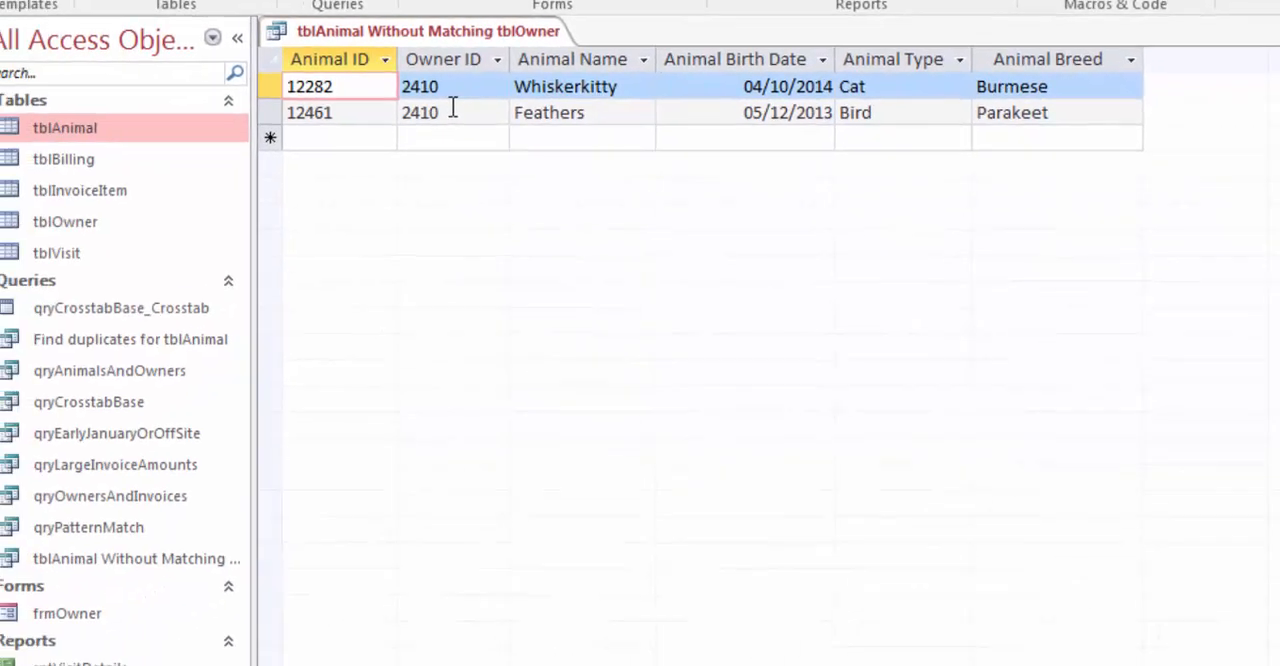
Step: Open tblOwner, check the available Owner ID values in the column's filter list, and close the table
{"action": "double_click", "coordinate": [110, 227]}
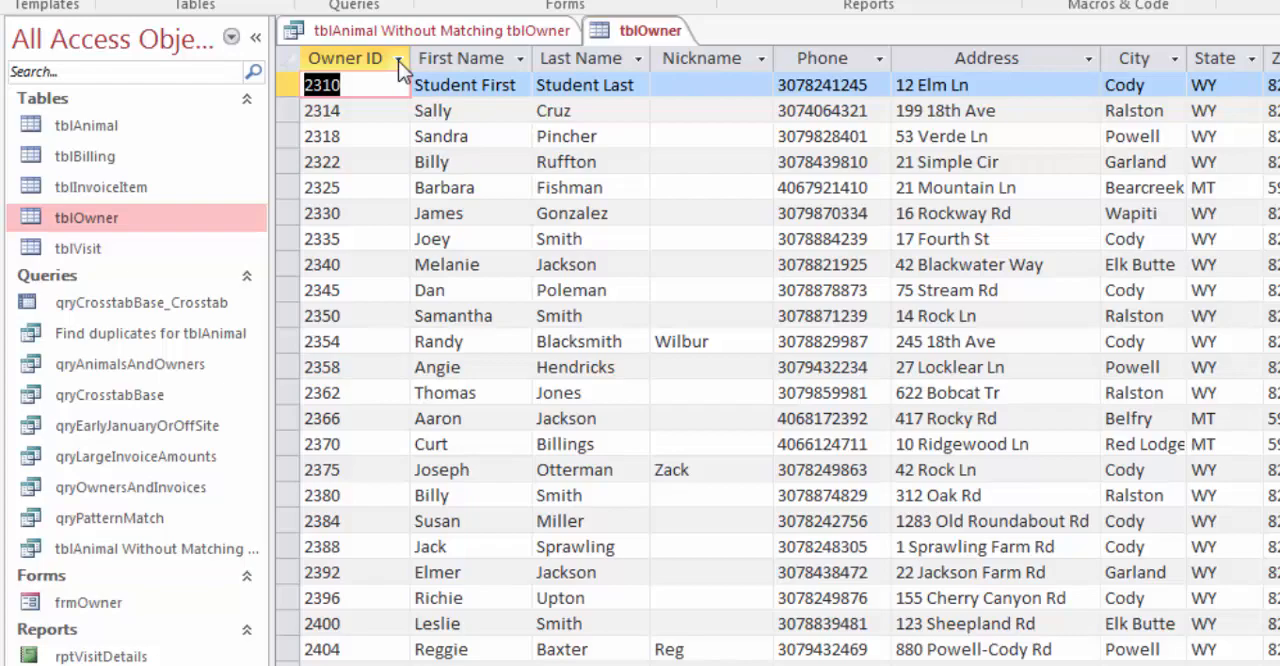
{"action": "left_click", "coordinate": [398, 59]}
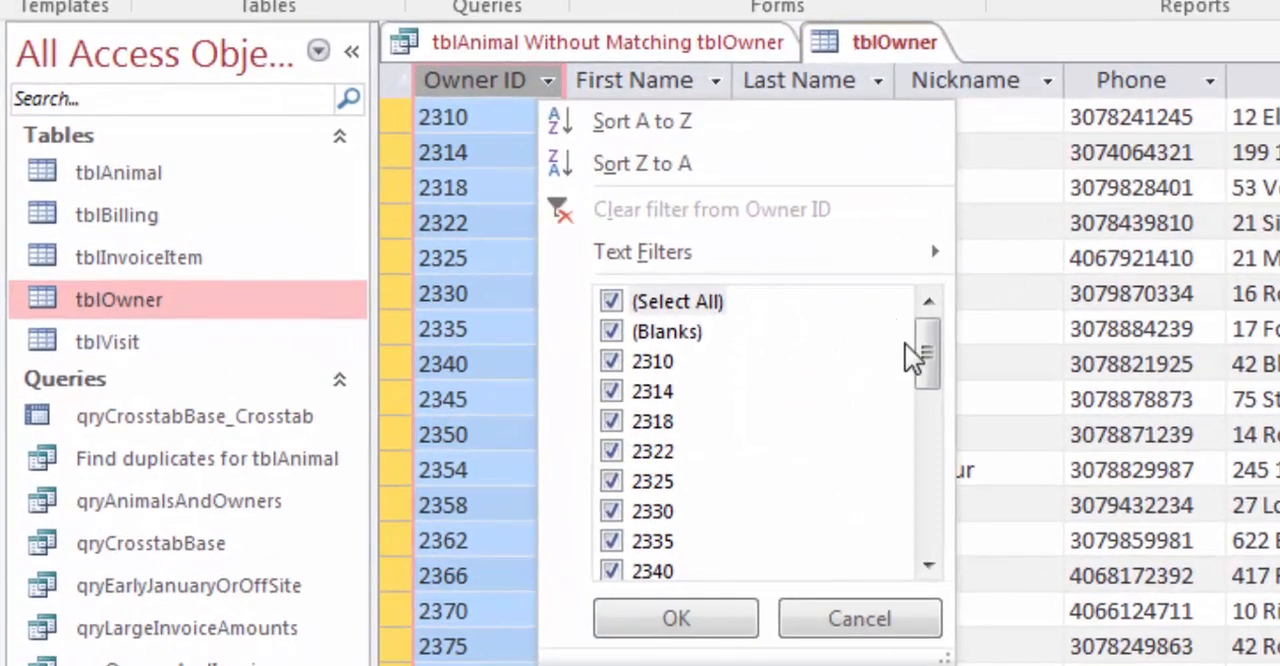
{"action": "mouse_move", "coordinate": [922, 352]}
{"action": "left_mouse_down"}
{"action": "mouse_move", "coordinate": [921, 555]}
{"action": "mouse_move", "coordinate": [921, 355]}
{"action": "left_mouse_up"}
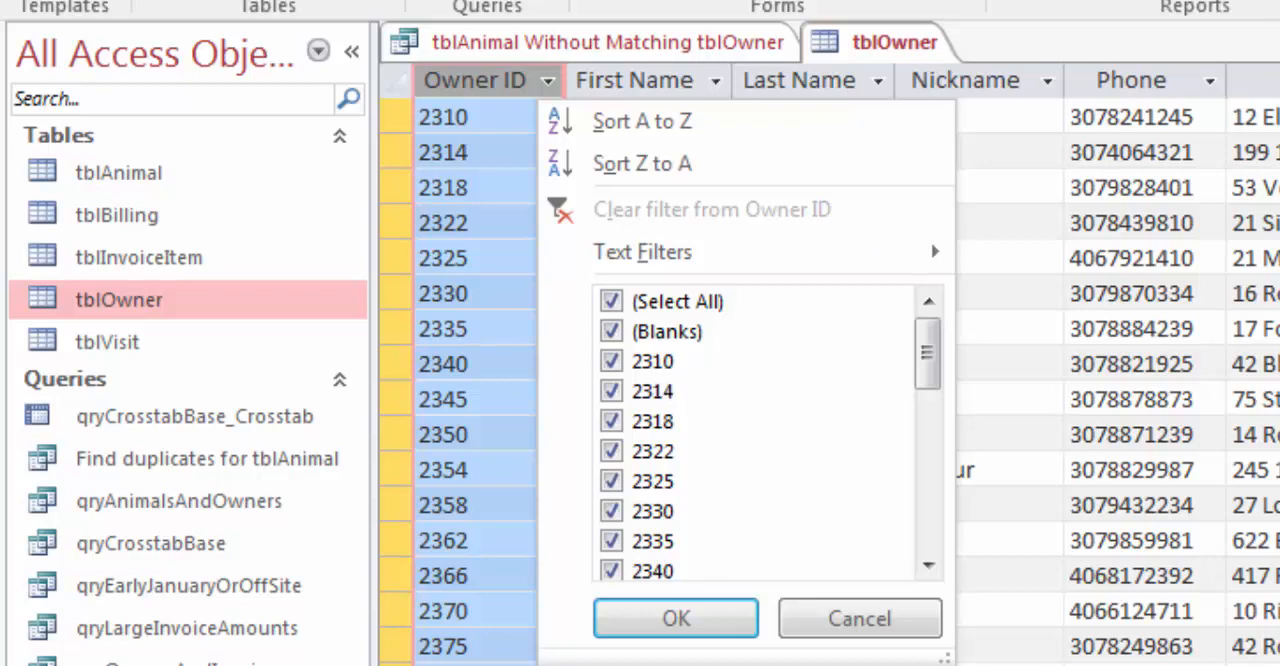
{"action": "left_click", "coordinate": [1279, 42]}
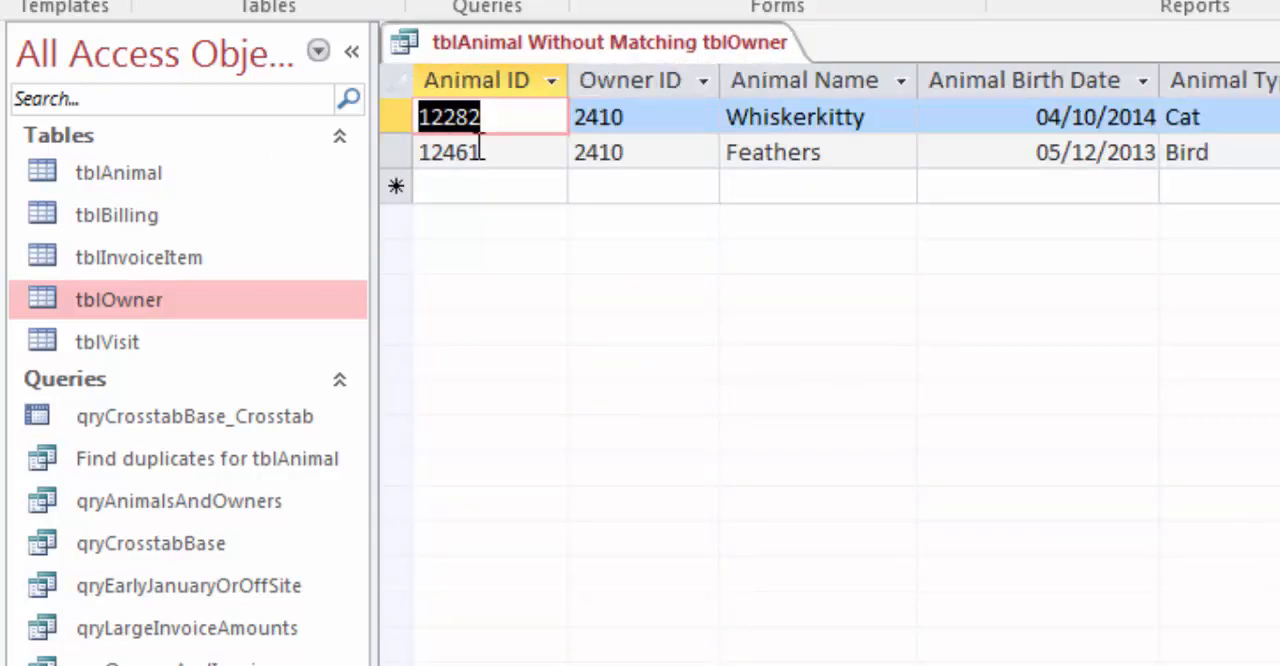
Step: Change the second digit of the Owner ID to 3 for both Whiskerkitty and Feathers in the unmatched query results
{"action": "left_click", "coordinate": [589, 117]}
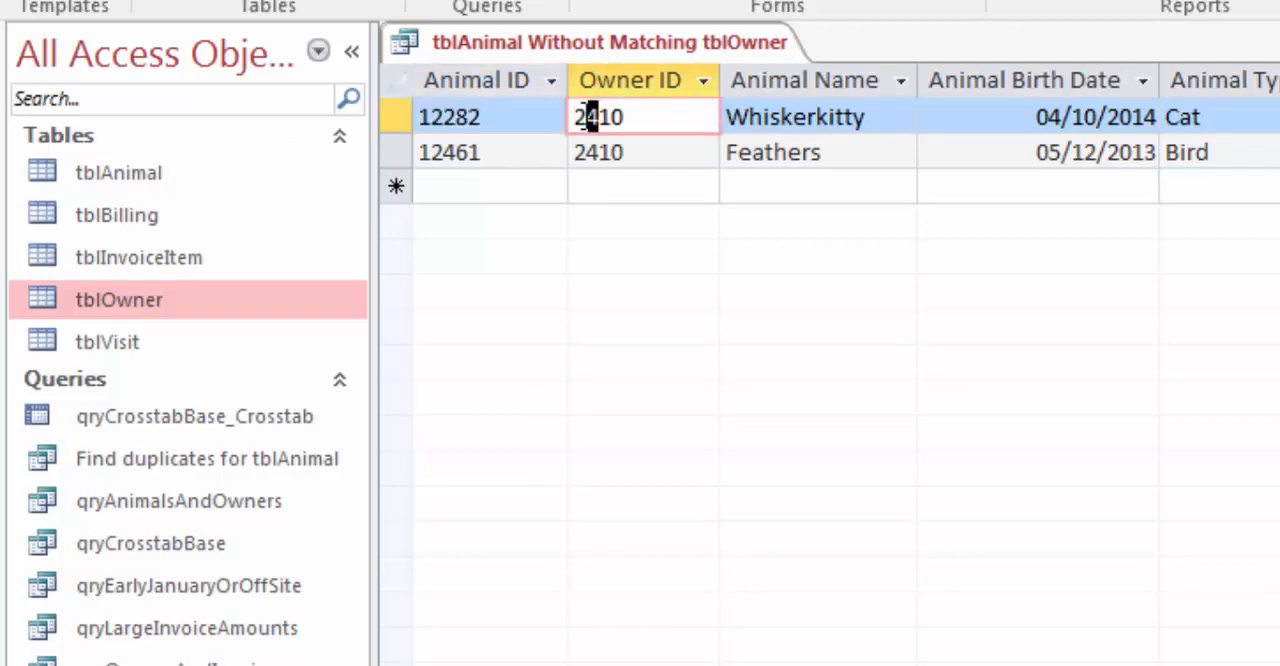
{"action": "type", "text": "3"}
{"action": "left_click", "coordinate": [588, 152]}
{"action": "type", "text": "3"}
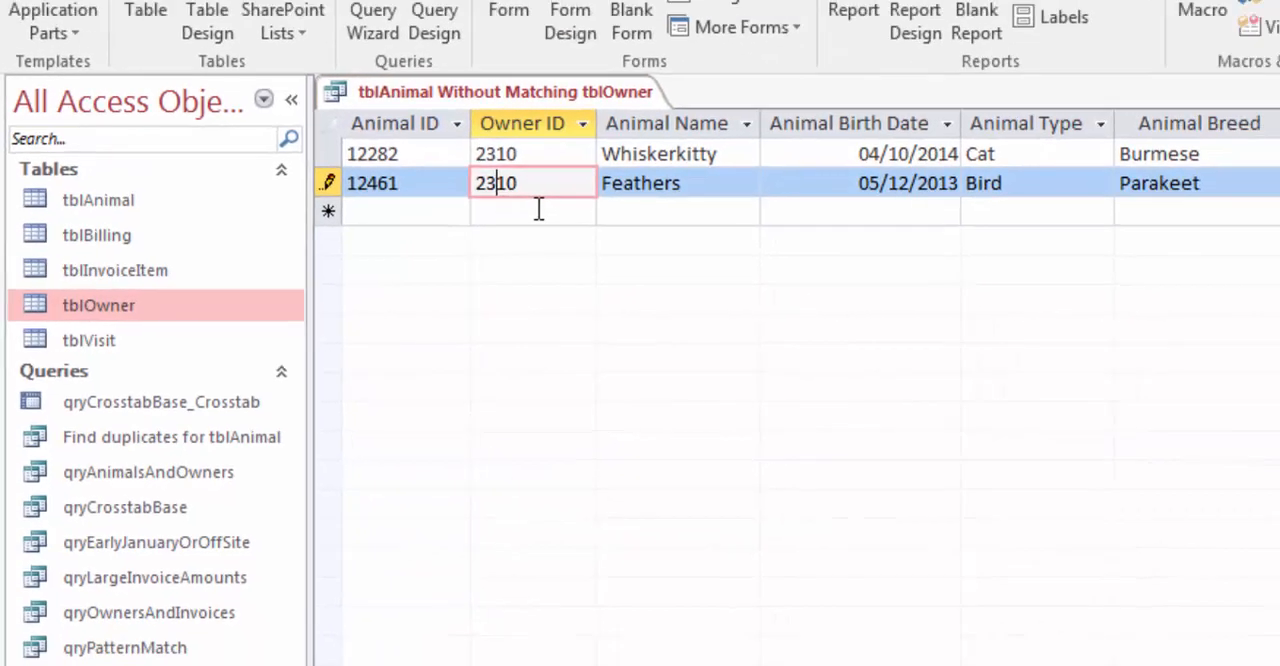
Step: Commit the Owner ID edit for Feathers, close the unmatched query, and rerun it to check for remaining unmatched animals before closing it
{"action": "left_click", "coordinate": [539, 209]}
{"action": "left_click", "coordinate": [1271, 178]}
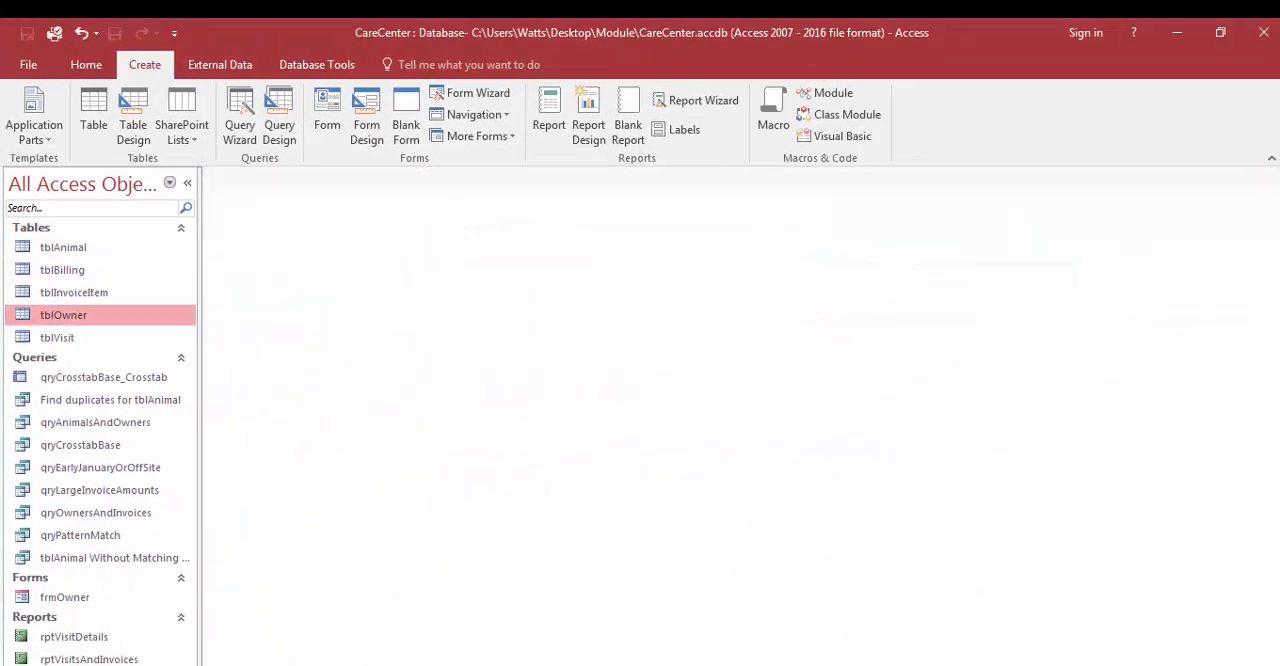
{"action": "left_click", "coordinate": [115, 560]}
{"action": "double_click", "coordinate": [115, 560]}
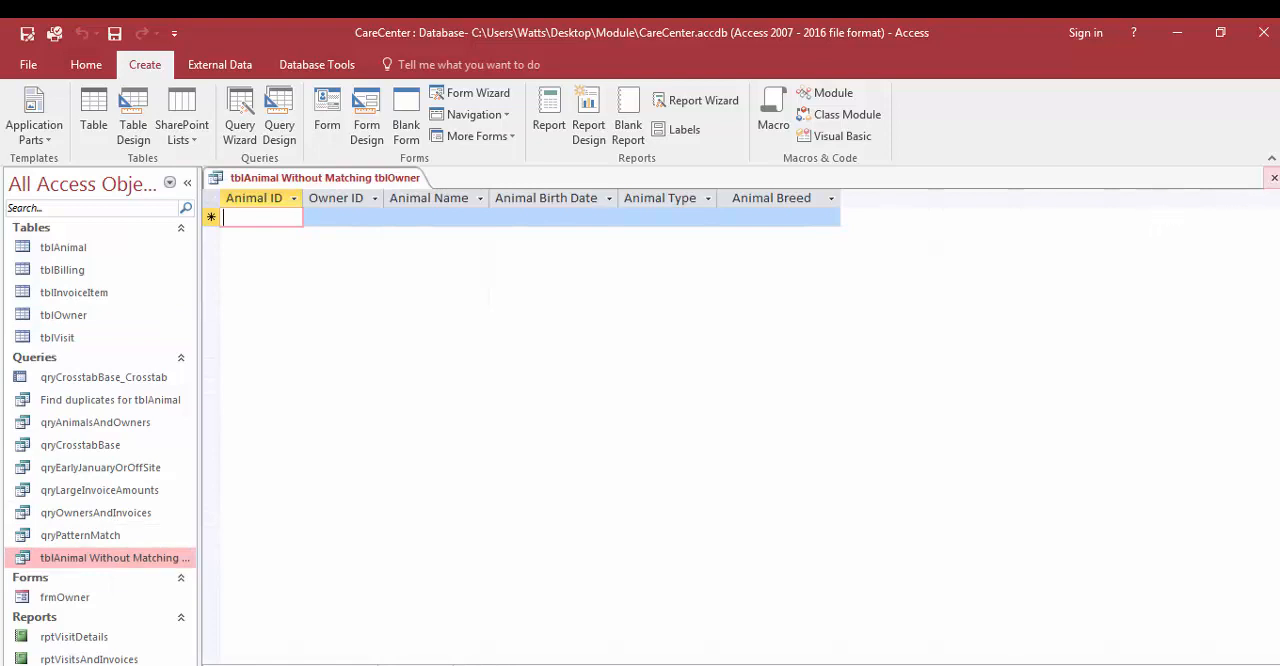
{"action": "left_click", "coordinate": [1274, 178]}
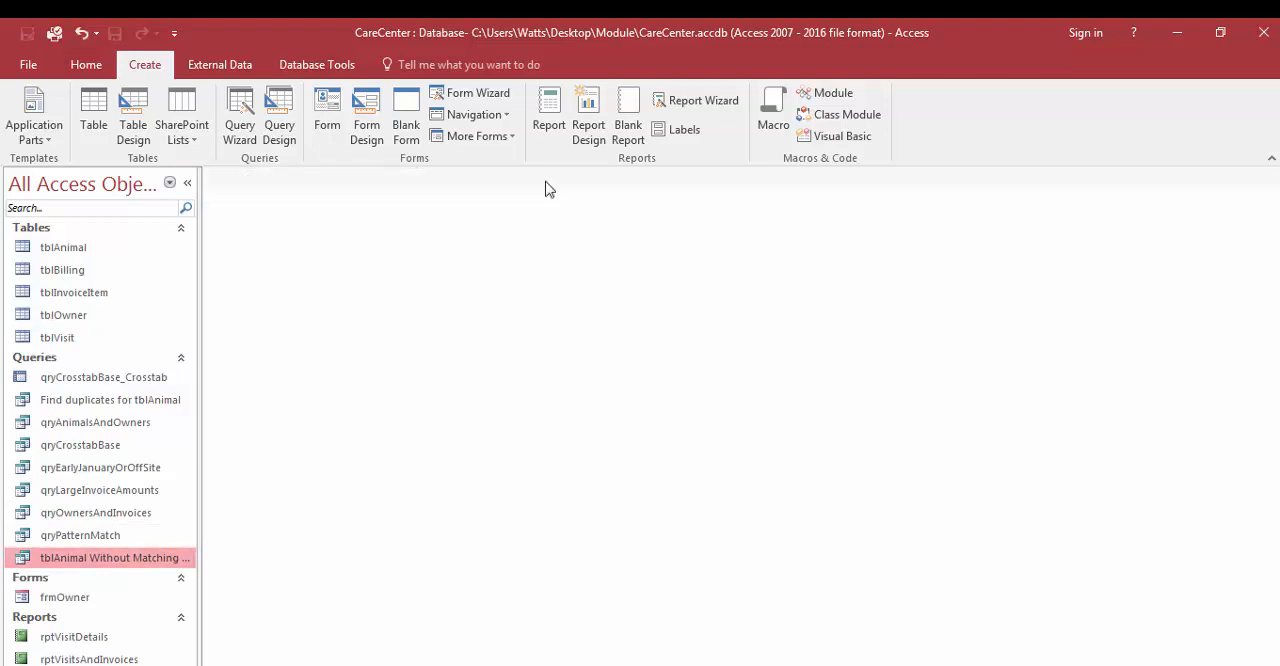
Step: Open the database relationships and link tblAnimal and tblOwner on their OwnerID fields
{"action": "left_click", "coordinate": [316, 66]}
{"action": "left_click", "coordinate": [242, 104]}
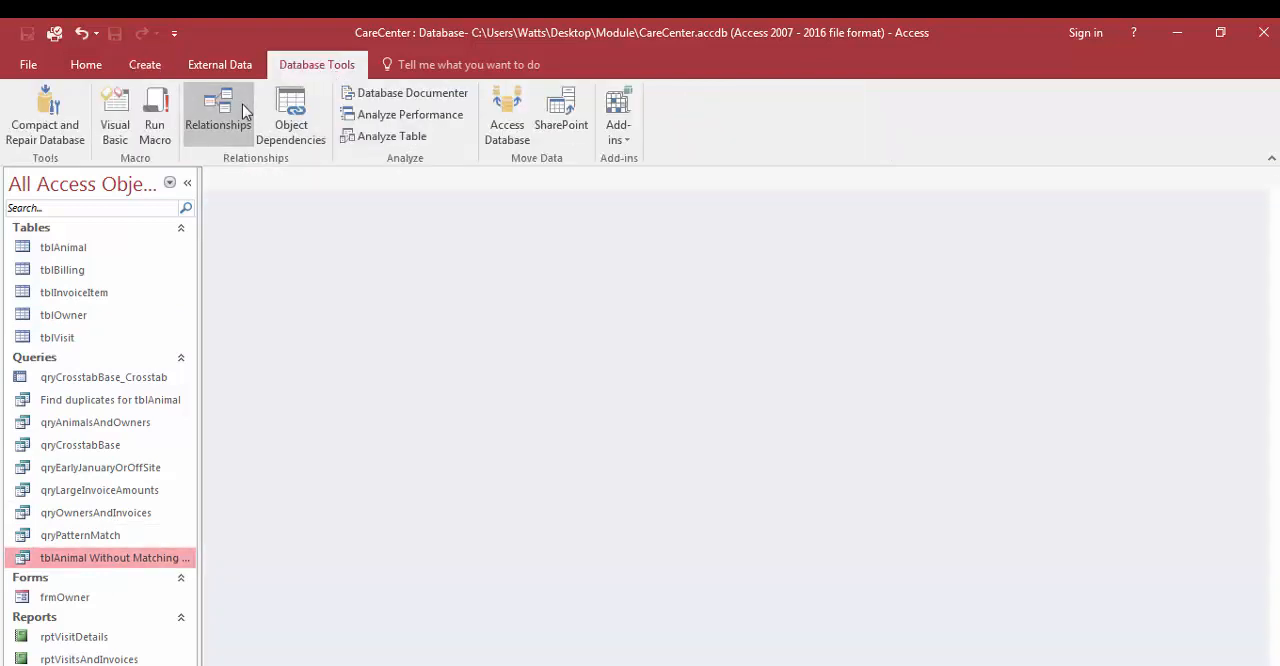
{"action": "left_click_drag", "start_coordinate": [299, 249], "coordinate": [462, 441]}
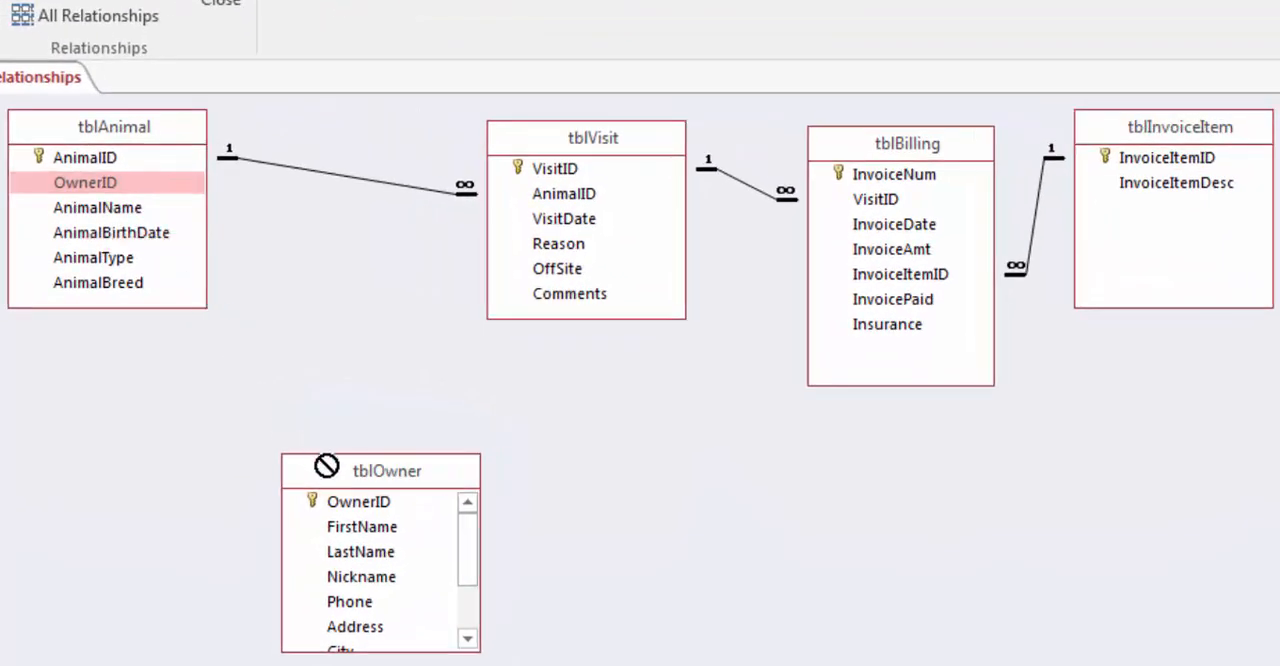
{"action": "left_click_drag", "start_coordinate": [326, 466], "coordinate": [378, 503]}
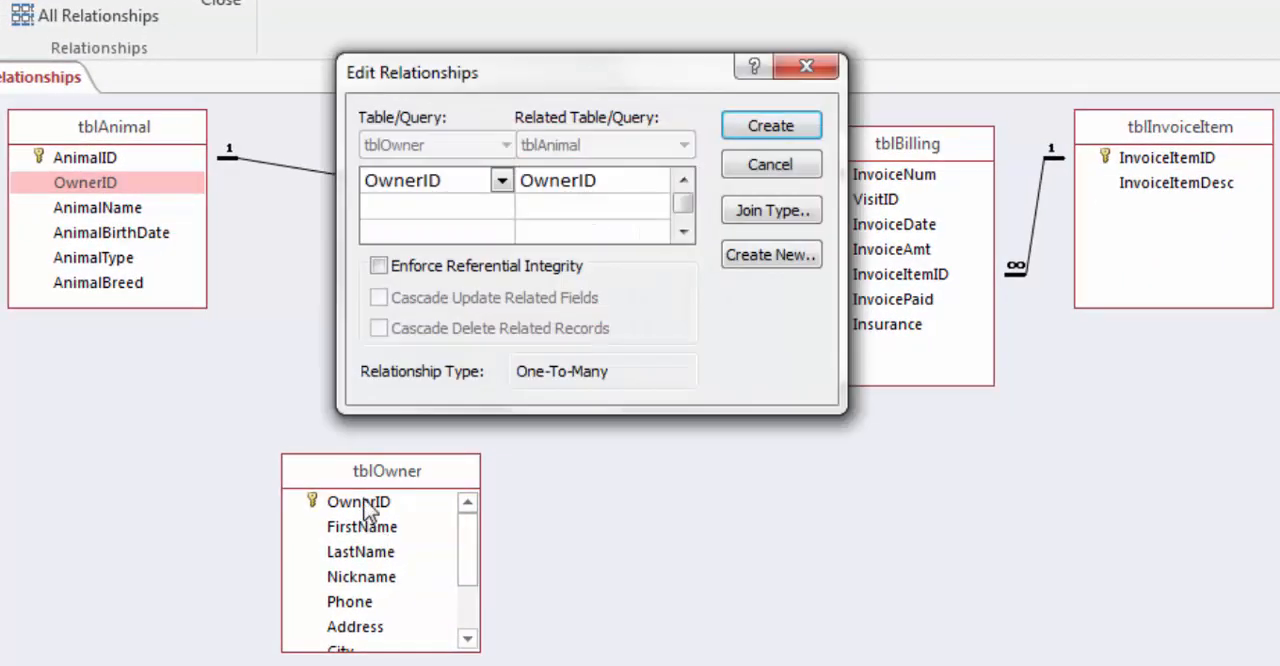
Step: Create the tblOwner–tblAnimal relationship with Enforce Referential Integrity and Cascade Update Related Fields enabled, and close the relationships layout
{"action": "left_click", "coordinate": [378, 266]}
{"action": "left_click", "coordinate": [378, 297]}
{"action": "left_click", "coordinate": [795, 133]}
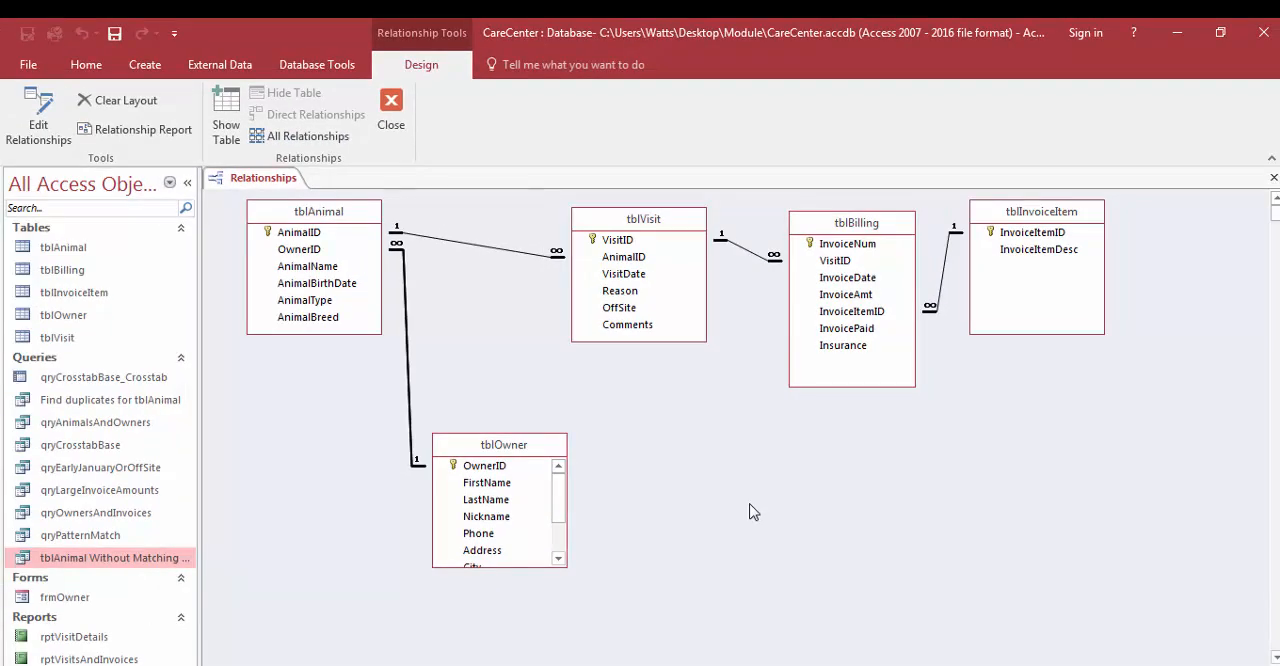
{"action": "left_click", "coordinate": [391, 108]}
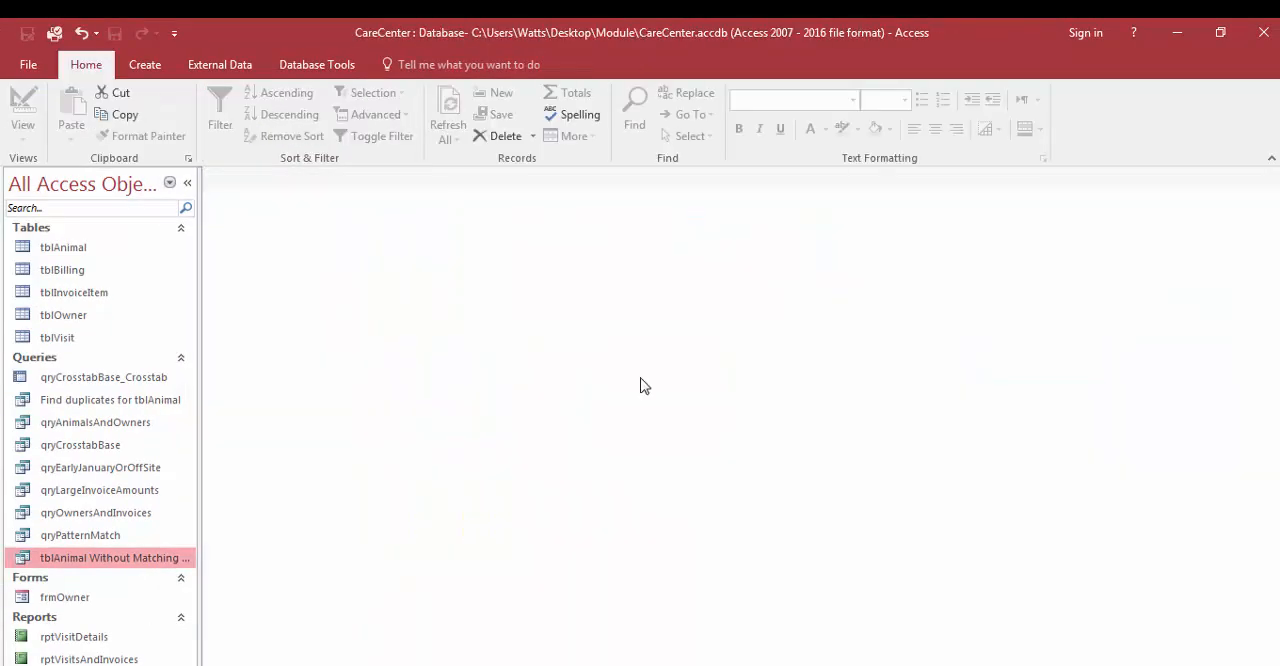